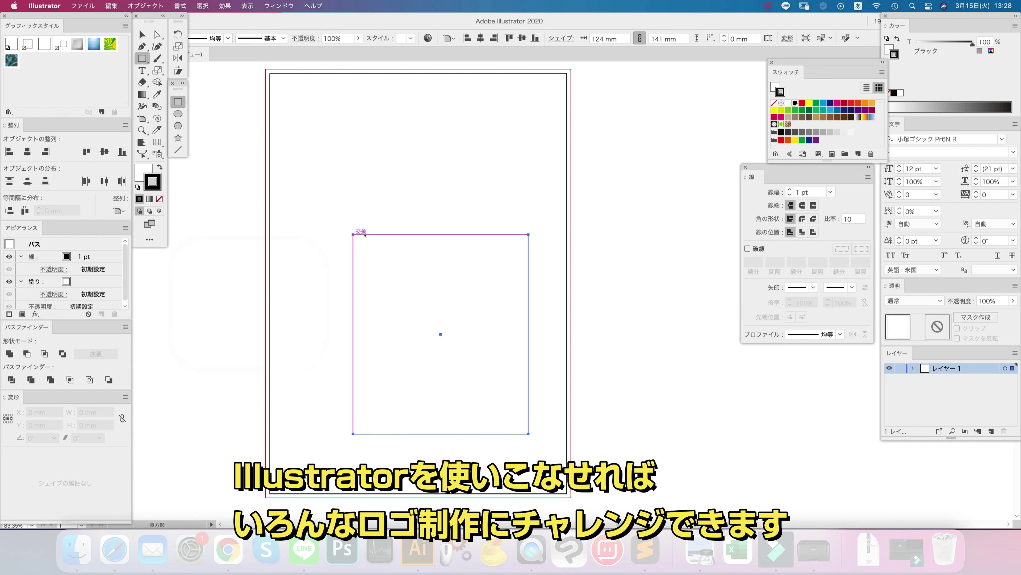
Step: Give the 124 × 141 mm rectangle no fill and a CMYK Red stroke, then deselect it
{"action": "left_click", "coordinate": [142, 171]}
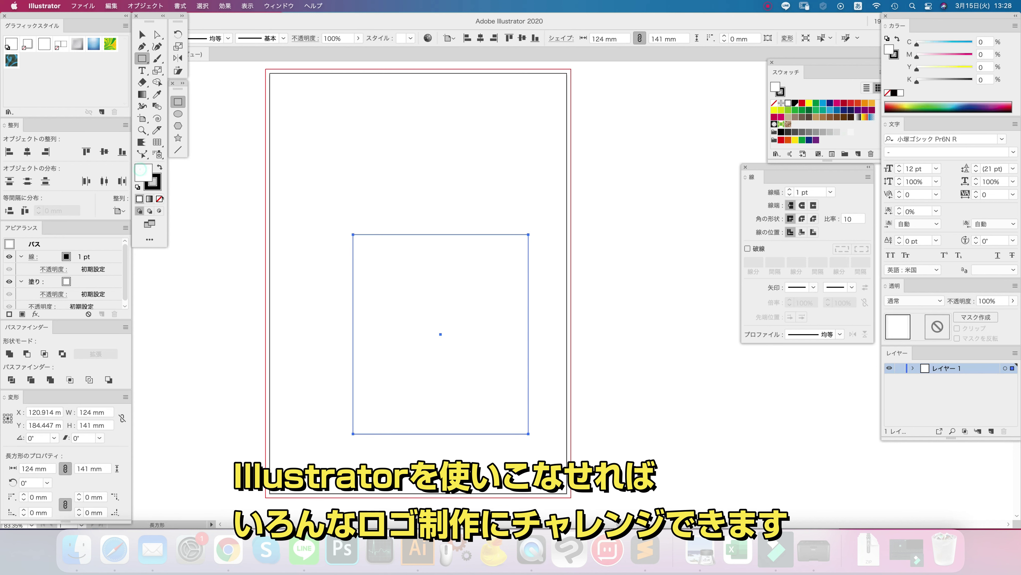
{"action": "left_click", "coordinate": [160, 199]}
{"action": "left_click", "coordinate": [158, 186]}
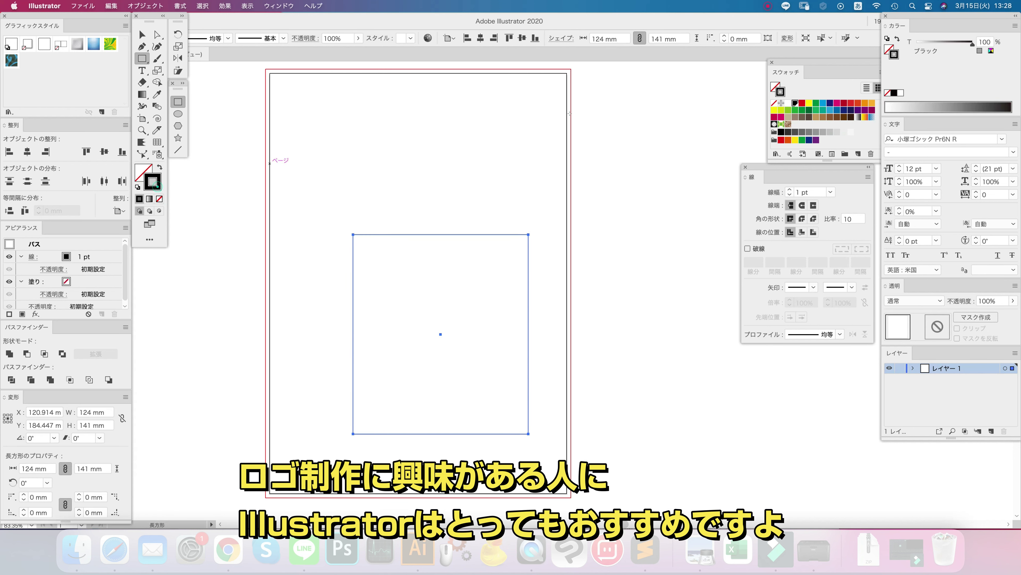
{"action": "double_click", "coordinate": [802, 103]}
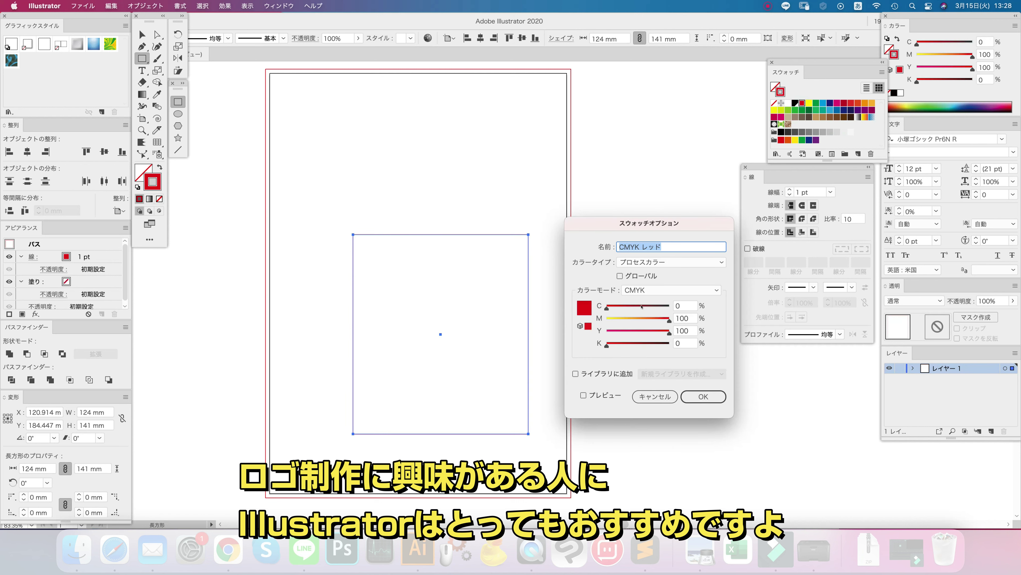
{"action": "left_click", "coordinate": [703, 397]}
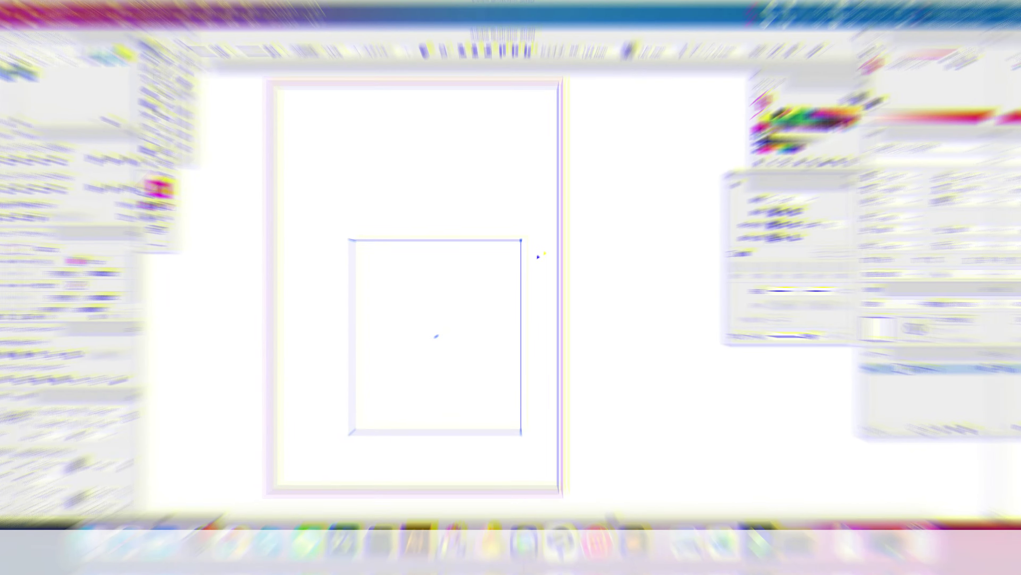
{"action": "left_click", "coordinate": [545, 249]}
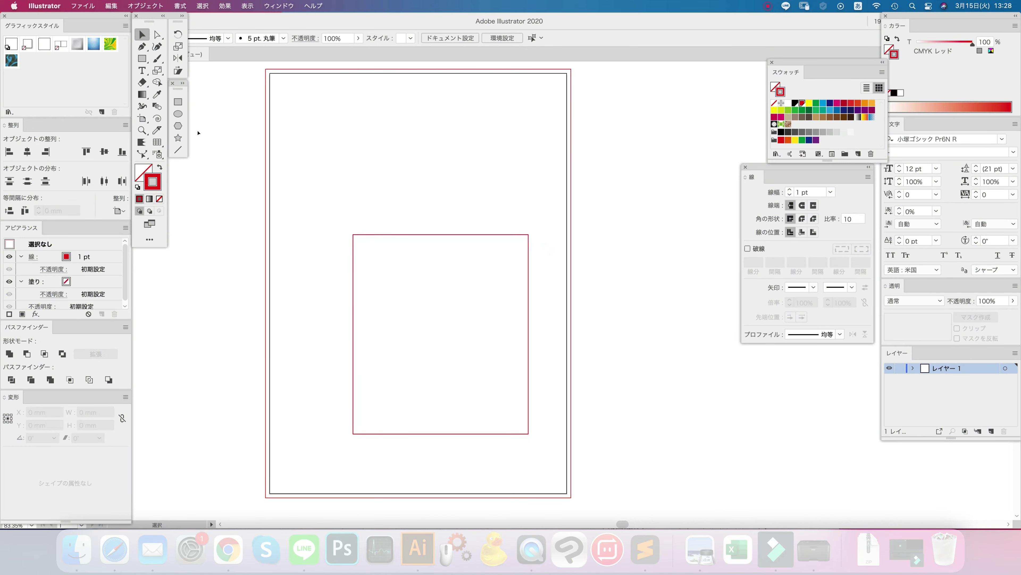
Step: Narrow the artboard from its right side to about 34 mm wide so the red rectangle lies outside it
{"action": "left_click", "coordinate": [142, 118]}
{"action": "left_click_drag", "start_coordinate": [567, 192], "coordinate": [318, 193]}
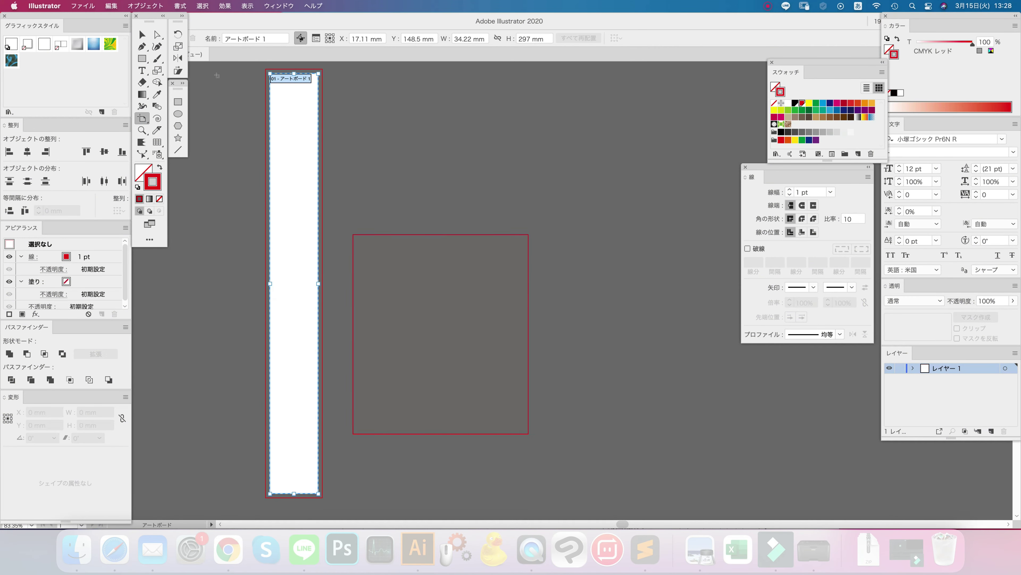
{"action": "left_click", "coordinate": [142, 34]}
{"action": "left_click_drag", "start_coordinate": [425, 189], "coordinate": [484, 283]}
{"action": "left_click", "coordinate": [486, 209]}
Step: Add the text デザイナーブリッジ above the red rectangle
{"action": "left_click", "coordinate": [142, 71]}
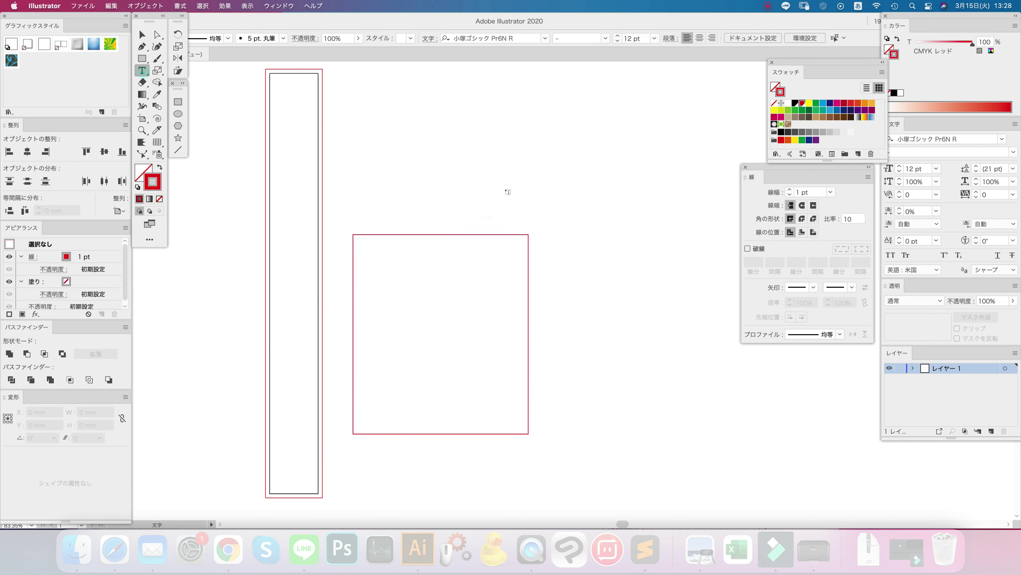
{"action": "left_click", "coordinate": [417, 185]}
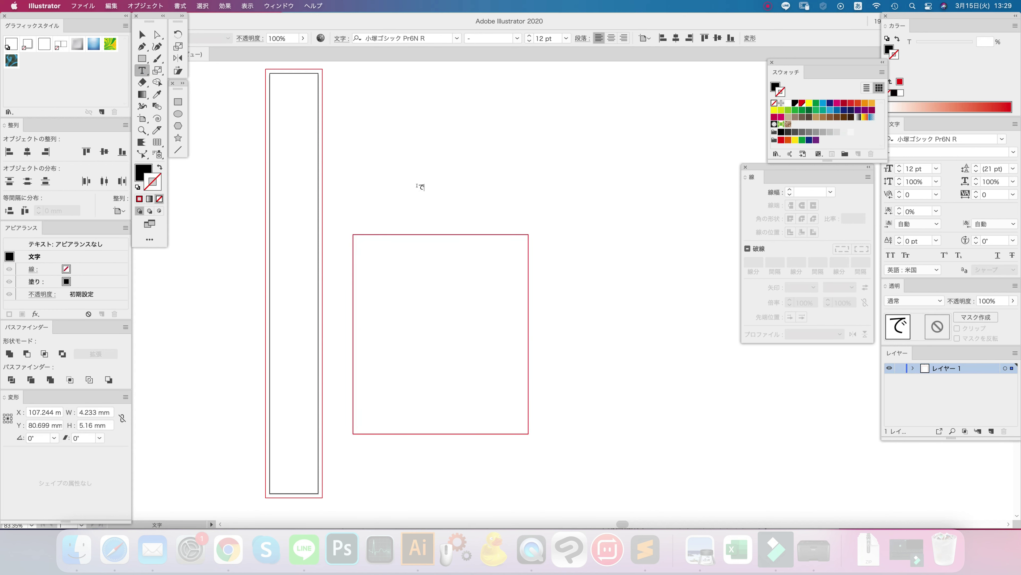
{"action": "type", "text": "デザイナーブリッジ"}
{"action": "key", "text": "Return"}
{"action": "key", "text": "Escape"}
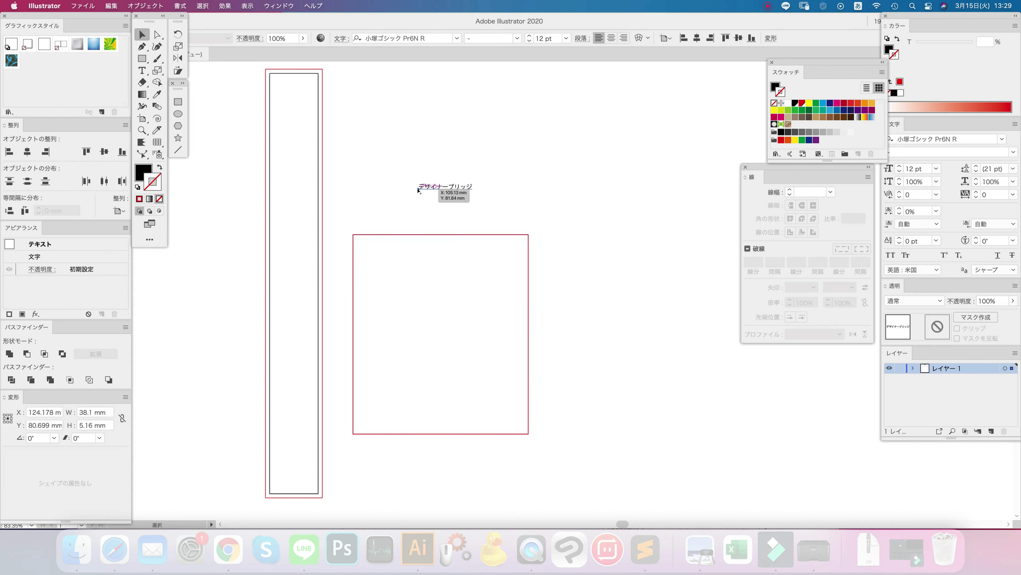
Step: Scale the text up to about 355 pt and position its first character inside the red rectangle
{"action": "key", "text": "s"}
{"action": "left_click_drag", "start_coordinate": [430, 196], "coordinate": [605, 317]}
{"action": "left_click_drag", "start_coordinate": [594, 165], "coordinate": [568, 372]}
{"action": "left_click", "coordinate": [680, 342], "text": "alt+super"}
{"action": "left_click", "coordinate": [600, 331], "text": "alt+super"}
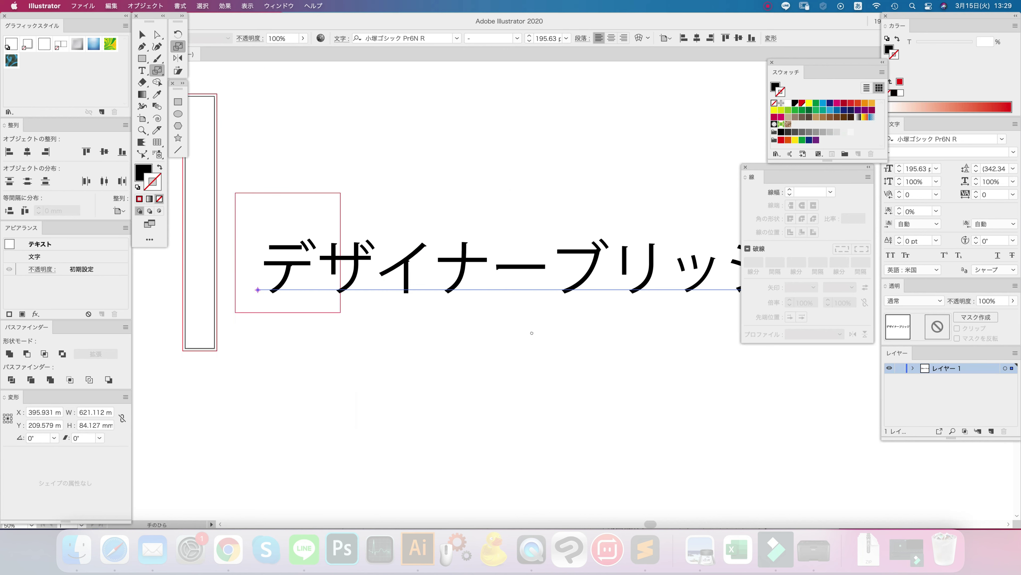
{"action": "left_click_drag", "start_coordinate": [539, 326], "coordinate": [497, 395]}
{"action": "left_click_drag", "start_coordinate": [519, 396], "coordinate": [597, 437]}
{"action": "left_click_drag", "start_coordinate": [463, 313], "coordinate": [447, 320]}
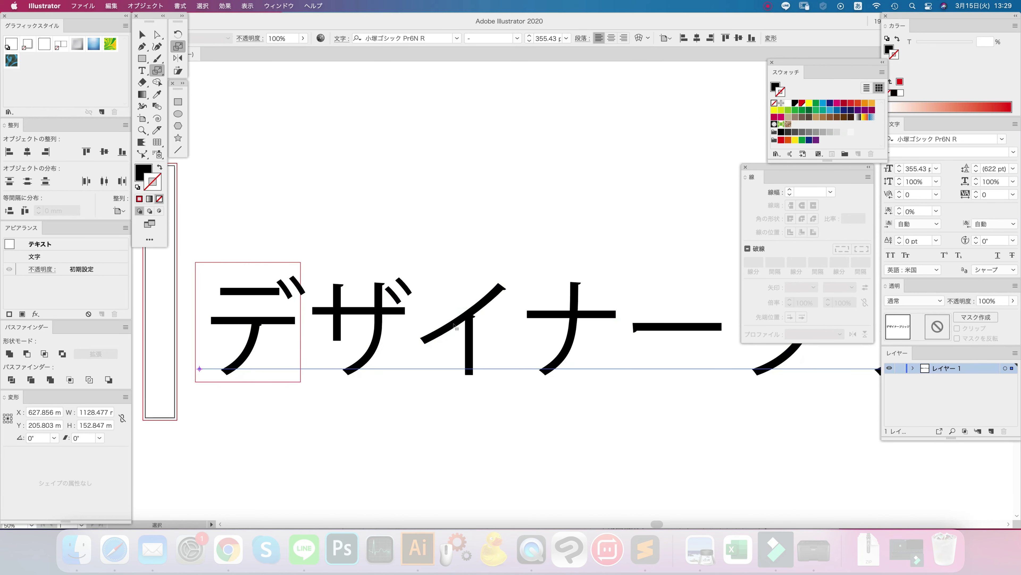
Step: Increase the text's font size stepwise to about 407 pt
{"action": "key", "text": "super+shift+period"}
{"action": "key", "text": "super+shift+period"}
{"action": "key", "text": "super+shift+period"}
{"action": "key", "text": "super+shift+period"}
{"action": "key", "text": "super+shift+period"}
{"action": "key", "text": "super+shift+period"}
{"action": "key", "text": "super+shift+period"}
{"action": "key", "text": "super+shift+period"}
{"action": "key", "text": "super+shift+period"}
{"action": "key", "text": "super+shift+period"}
{"action": "key", "text": "super+shift+period"}
{"action": "key", "text": "super+shift+period"}
{"action": "key", "text": "super+shift+period"}
{"action": "key", "text": "super+shift+period"}
{"action": "key", "text": "super+shift+period"}
{"action": "key", "text": "super+shift+period"}
{"action": "key", "text": "super+shift+period"}
{"action": "key", "text": "super+shift+period"}
{"action": "key", "text": "super+shift+period"}
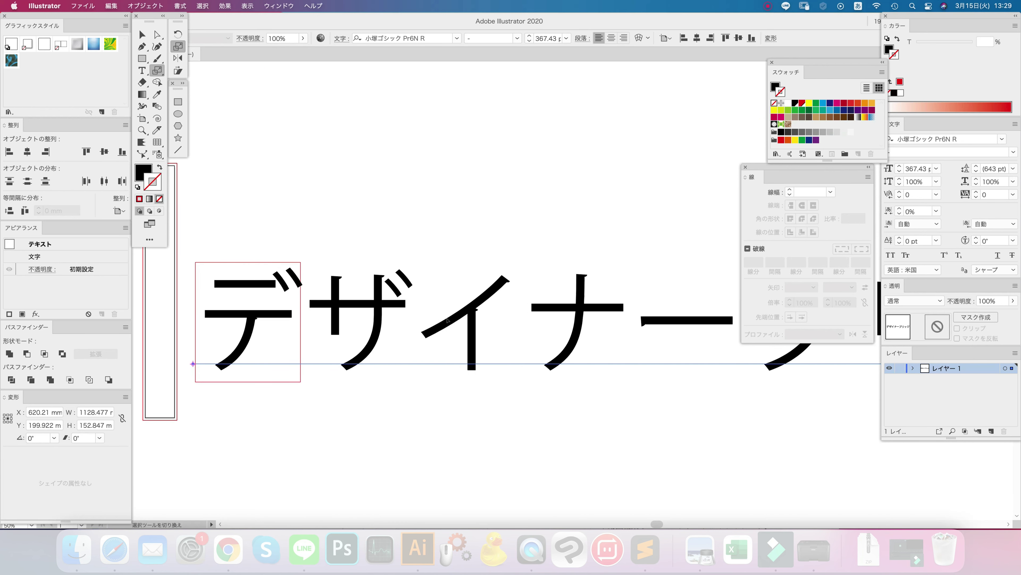
{"action": "key", "text": "super+shift+period"}
{"action": "key", "text": "super+shift+period"}
{"action": "key", "text": "super+shift+period"}
{"action": "key", "text": "super+shift+period"}
{"action": "key", "text": "super+shift+period"}
{"action": "key", "text": "super+shift+period"}
{"action": "key", "text": "super+shift+period"}
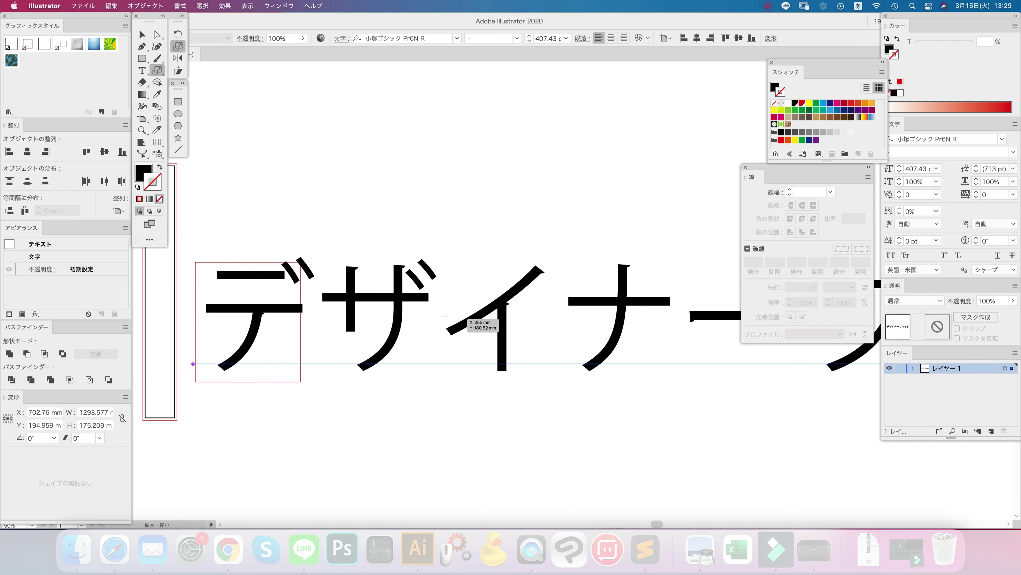
Step: Nudge the text slightly down and left so the first character fits the red rectangle, and deselect it
{"action": "key", "text": "Down"}
{"action": "key", "text": "Down"}
{"action": "key", "text": "Down"}
{"action": "key", "text": "Down"}
{"action": "key", "text": "Down"}
{"action": "key", "text": "Down"}
{"action": "key", "text": "Down"}
{"action": "key", "text": "Down"}
{"action": "key", "text": "Down"}
{"action": "key", "text": "Left"}
{"action": "key", "text": "Left"}
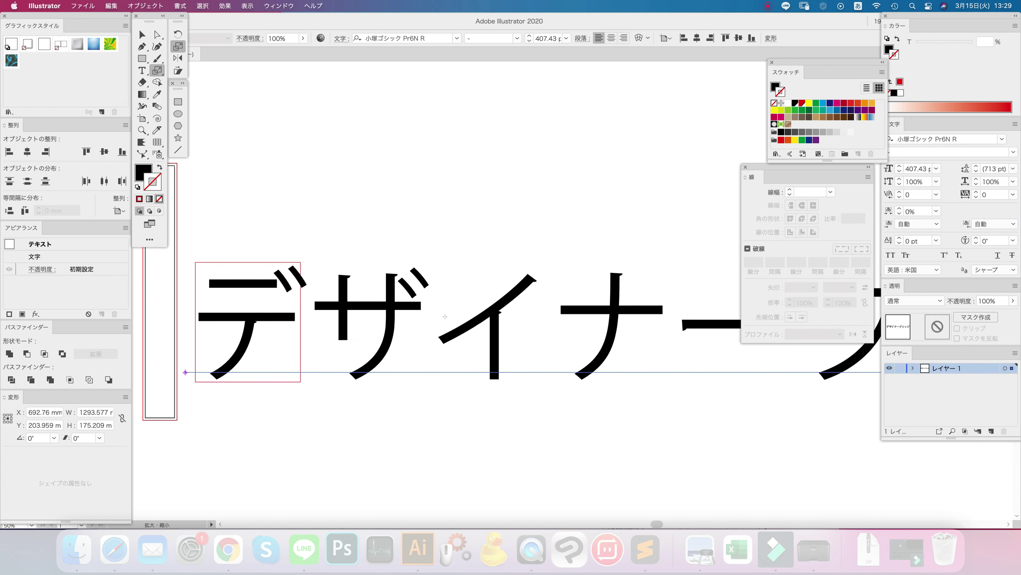
{"action": "key", "text": "Up"}
{"action": "key", "text": "Right"}
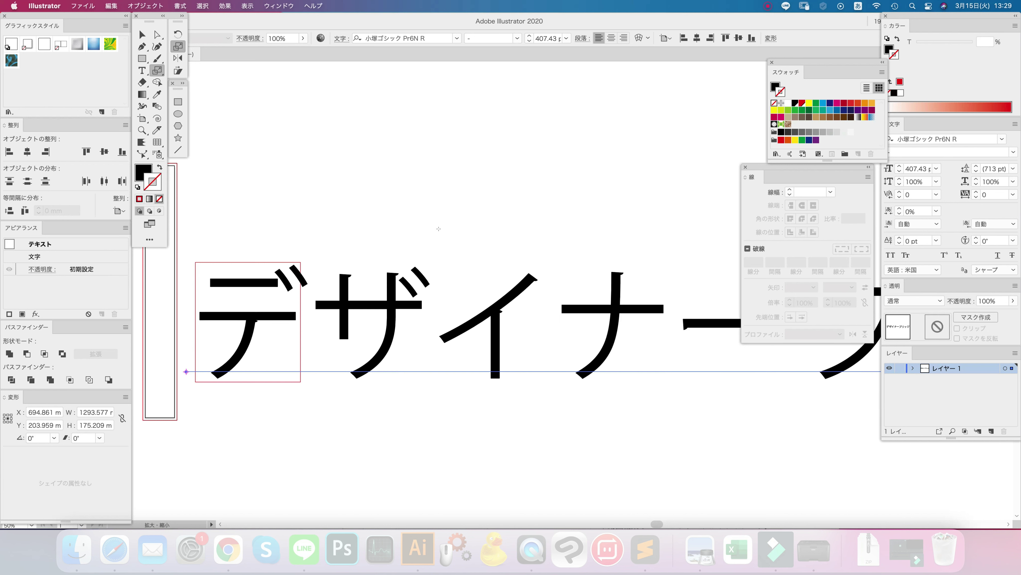
{"action": "key", "text": "v"}
{"action": "left_click", "coordinate": [510, 201]}
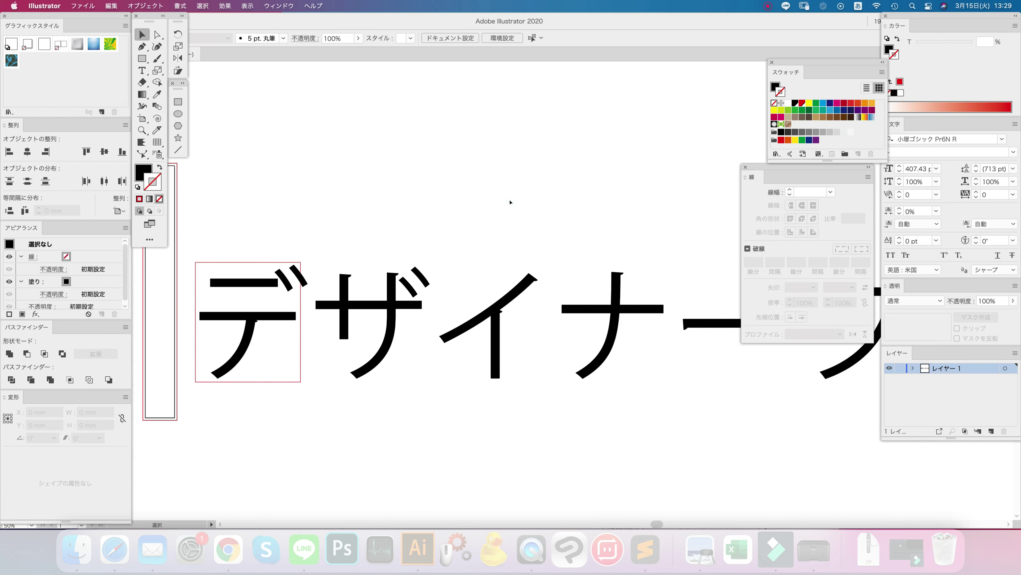
Step: Duplicate the red rectangle along the row so every character of the text has its own frame
{"action": "left_click_drag", "start_coordinate": [302, 263], "coordinate": [422, 264]}
{"action": "left_click_drag", "start_coordinate": [422, 262], "coordinate": [666, 267]}
{"action": "scroll", "coordinate": [665, 267], "scroll_direction": "right", "scroll_amount": 10}
{"action": "left_click_drag", "start_coordinate": [308, 265], "coordinate": [554, 261]}
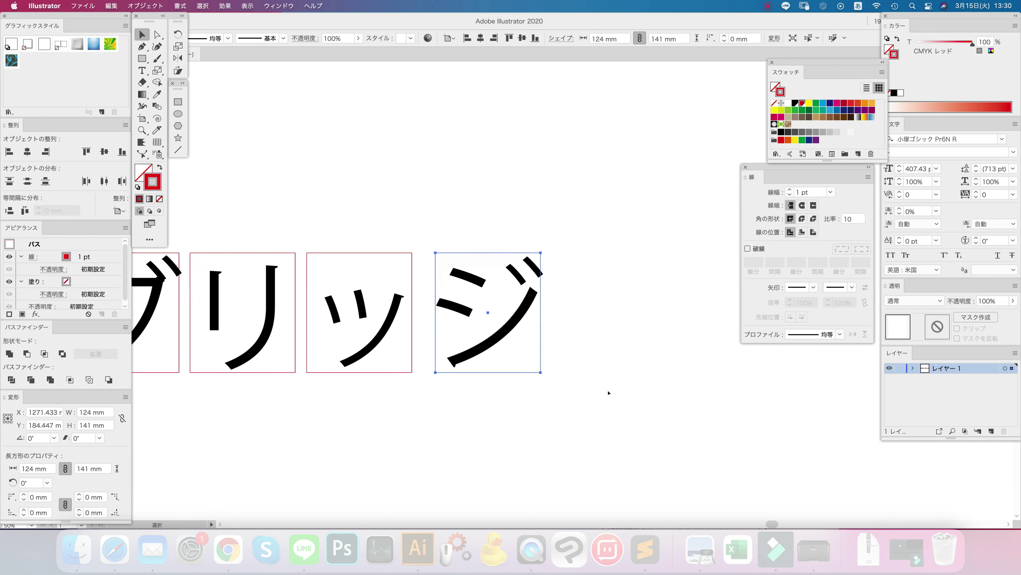
{"action": "left_click", "coordinate": [579, 413]}
Step: Create a layer named 参考 beneath レイヤー 1 and move the text onto it
{"action": "left_click", "coordinate": [991, 431]}
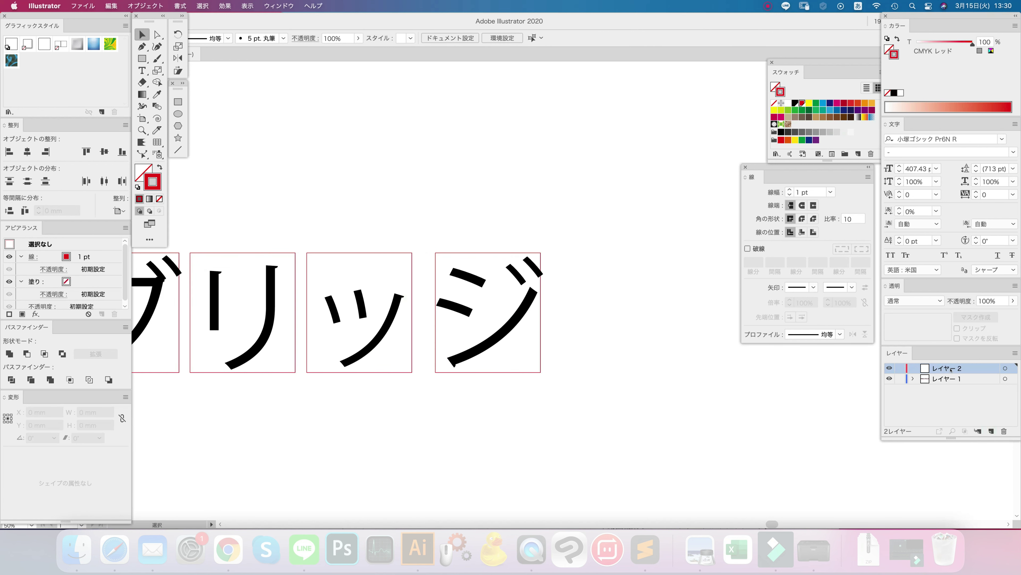
{"action": "double_click", "coordinate": [949, 368]}
{"action": "type", "text": "s"}
{"action": "key", "text": "Return"}
{"action": "left_click_drag", "start_coordinate": [949, 370], "coordinate": [949, 385]}
{"action": "left_click", "coordinate": [1012, 368]}
{"action": "left_click_drag", "start_coordinate": [1011, 378], "coordinate": [1012, 379]}
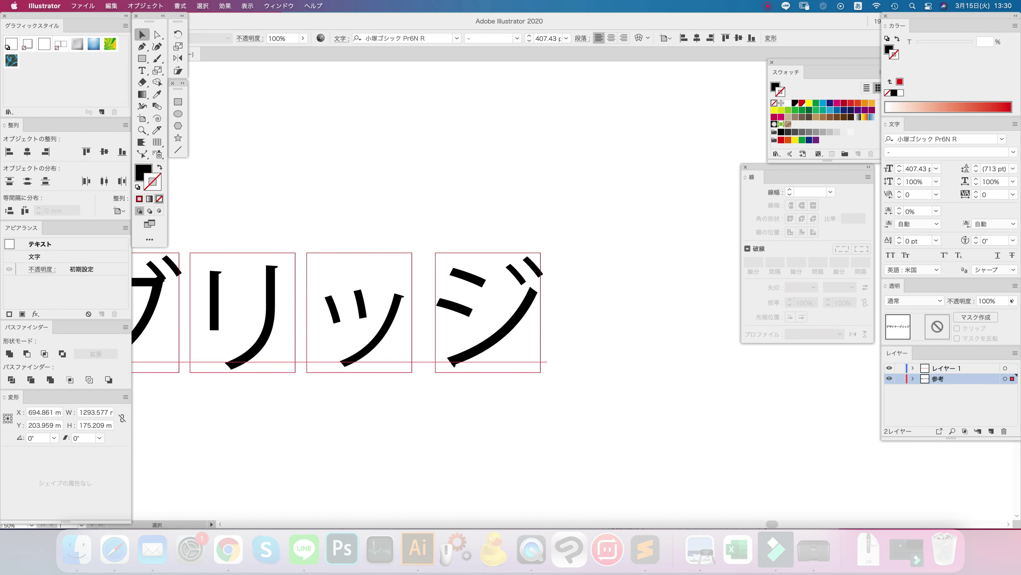
Step: Lower the text's opacity to a light grey and lock the 参考 layer
{"action": "left_click", "coordinate": [1013, 300]}
{"action": "left_click", "coordinate": [983, 313]}
{"action": "left_click", "coordinate": [900, 378]}
Step: Draw a horizontal line about 182 mm long above the first characters and give it a 90 pt black stroke
{"action": "scroll", "coordinate": [439, 428], "scroll_direction": "left", "scroll_amount": 20}
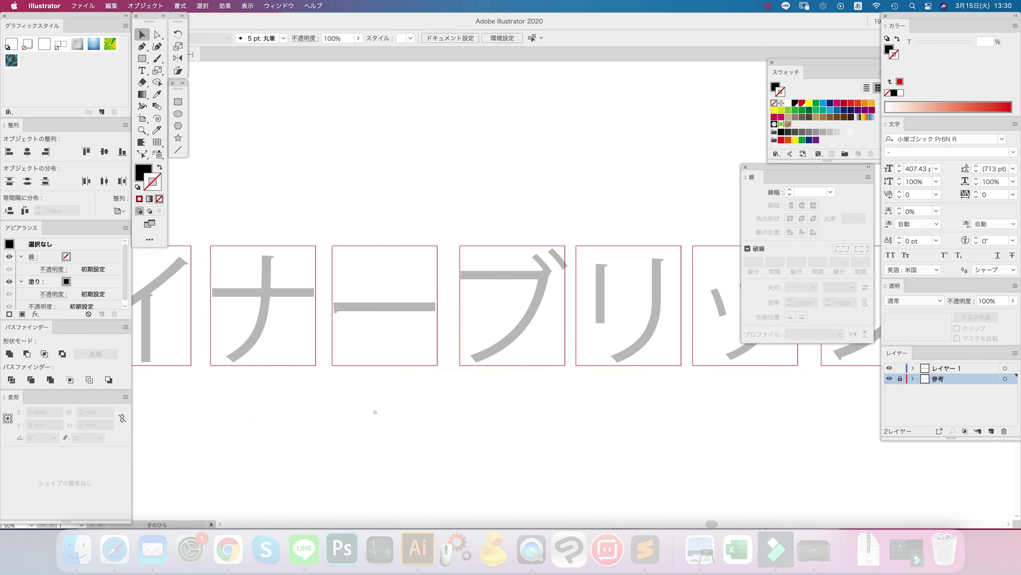
{"action": "left_click", "coordinate": [176, 149]}
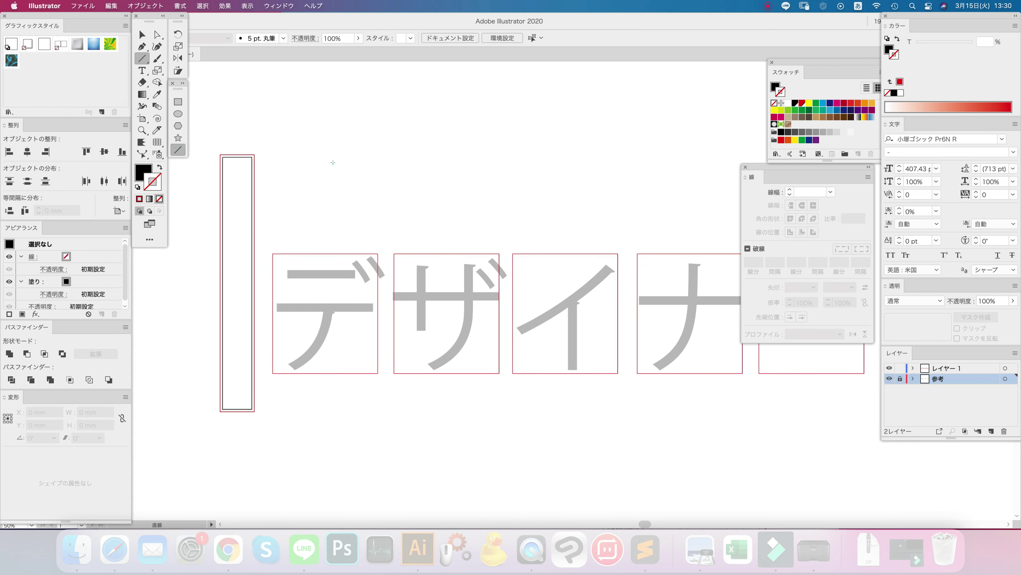
{"action": "left_click_drag", "start_coordinate": [315, 171], "coordinate": [469, 171]}
{"action": "left_click", "coordinate": [87, 256]}
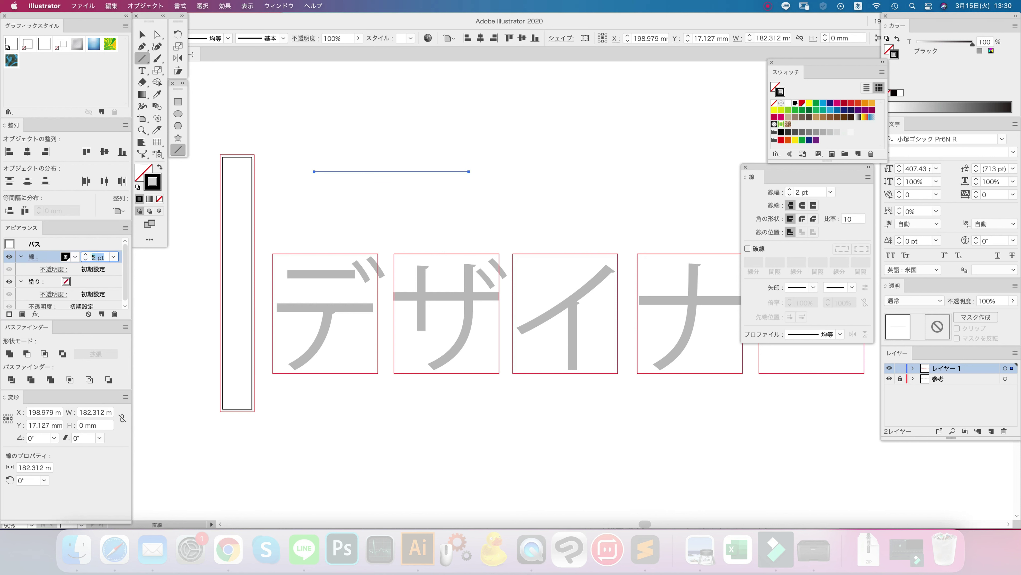
{"action": "key", "text": "Return"}
{"action": "left_click", "coordinate": [143, 35]}
{"action": "left_click", "coordinate": [328, 219]}
Step: Draw an L-shaped Pen path about 41 mm wide and 61 mm tall over the lower stroke of デ
{"action": "left_click", "coordinate": [398, 352], "text": "super"}
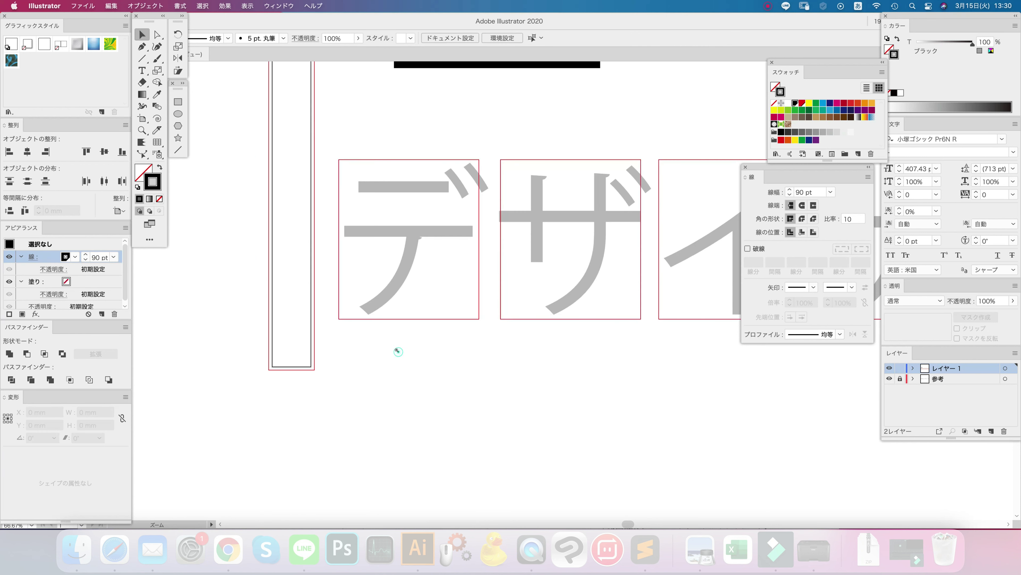
{"action": "left_click_drag", "start_coordinate": [468, 319], "coordinate": [341, 366]}
{"action": "left_click", "coordinate": [329, 295]}
{"action": "left_click", "coordinate": [142, 49]}
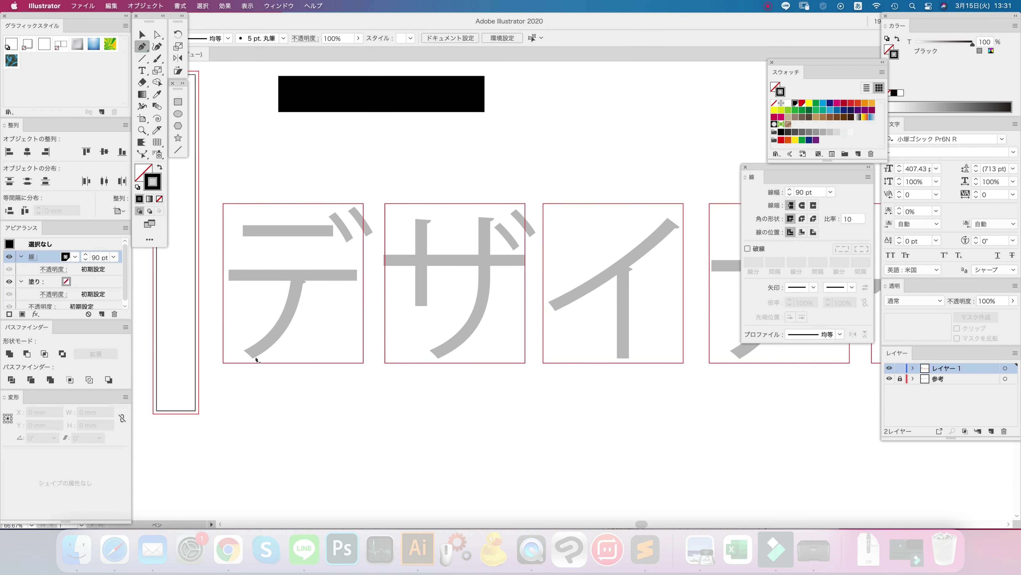
{"action": "left_click", "coordinate": [248, 349]}
{"action": "left_click", "coordinate": [296, 350]}
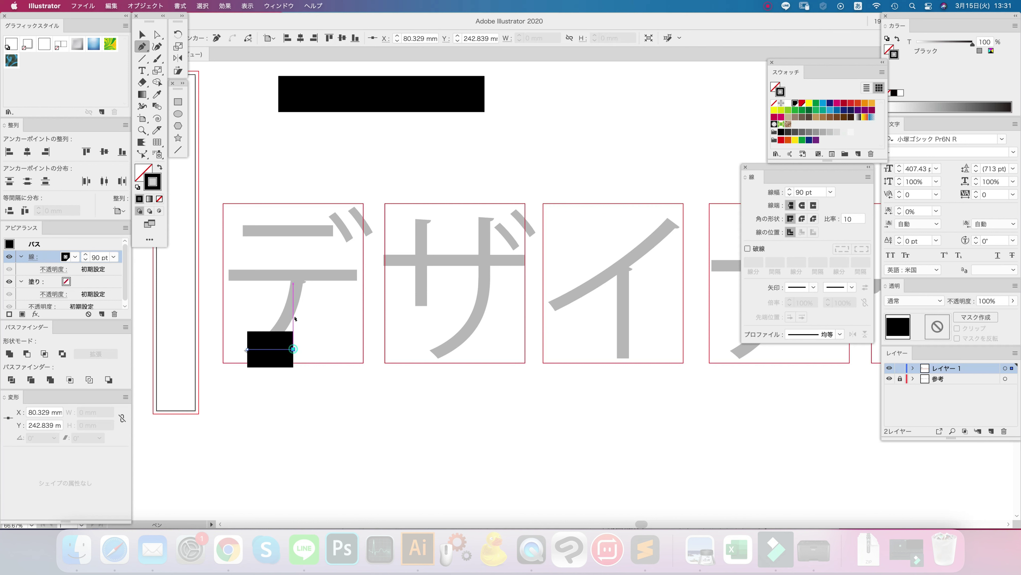
{"action": "left_click", "coordinate": [293, 278]}
Step: Raise the lower segment of the L-shaped path so its thick stroke meets the frame's bottom edge
{"action": "key", "text": "a"}
{"action": "left_click_drag", "start_coordinate": [322, 374], "coordinate": [244, 338]}
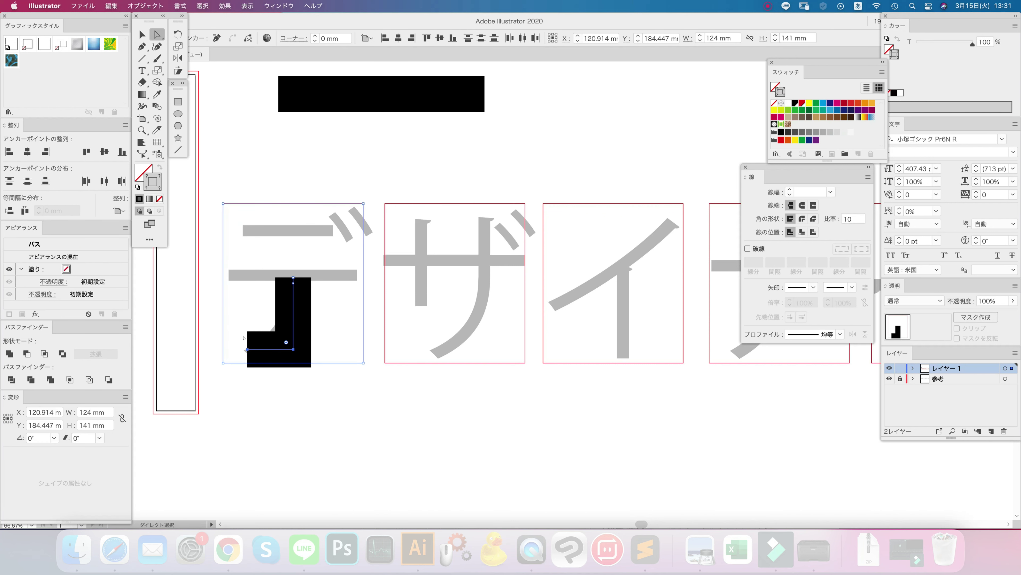
{"action": "left_click_drag", "start_coordinate": [349, 396], "coordinate": [208, 318]}
{"action": "key", "text": "Up"}
{"action": "key", "text": "Up"}
{"action": "key", "text": "Up"}
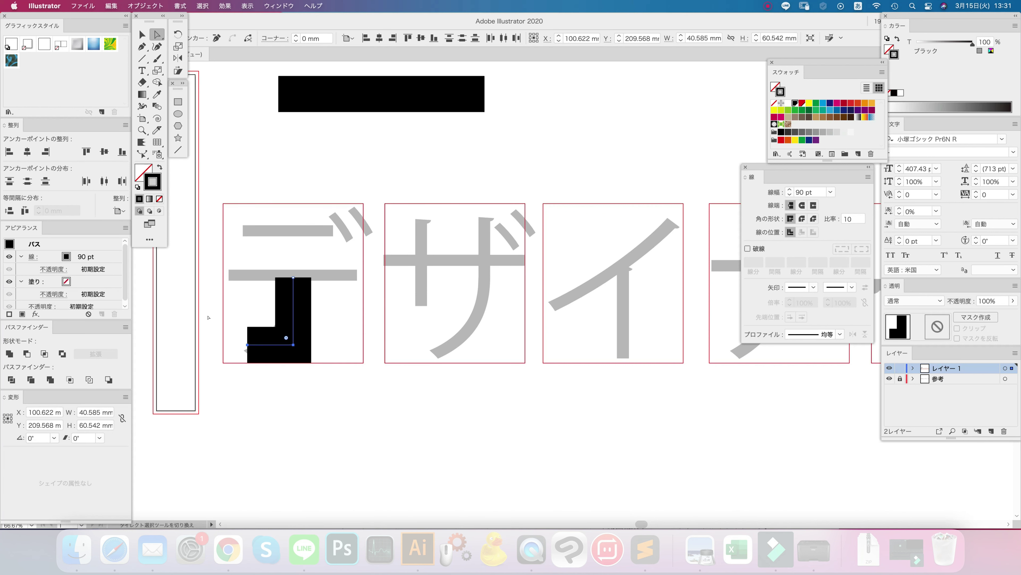
{"action": "left_click", "coordinate": [422, 164]}
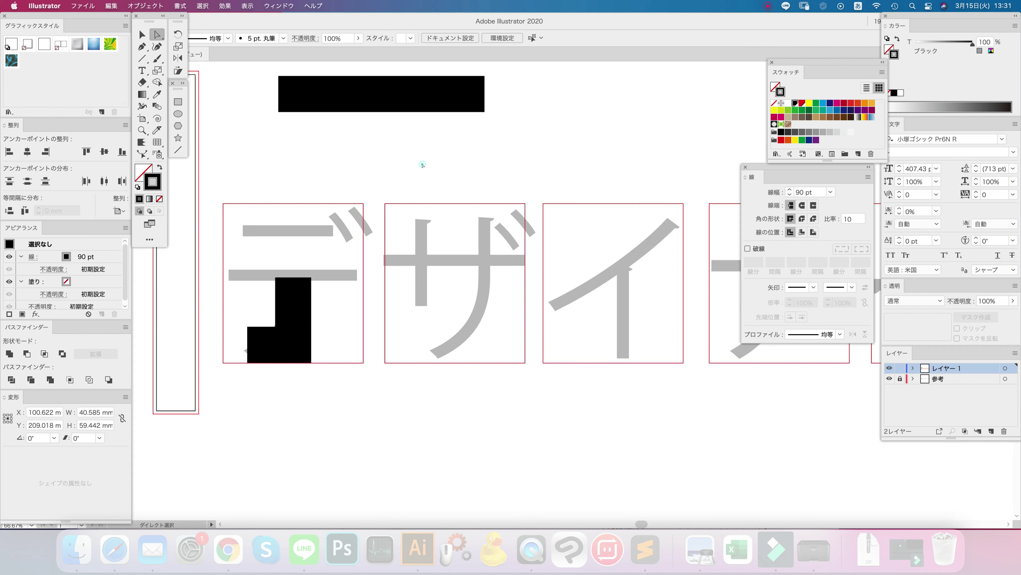
Step: Show the rulers and place a horizontal guide along the lower segment of the L-shaped path
{"action": "key", "text": "super+r"}
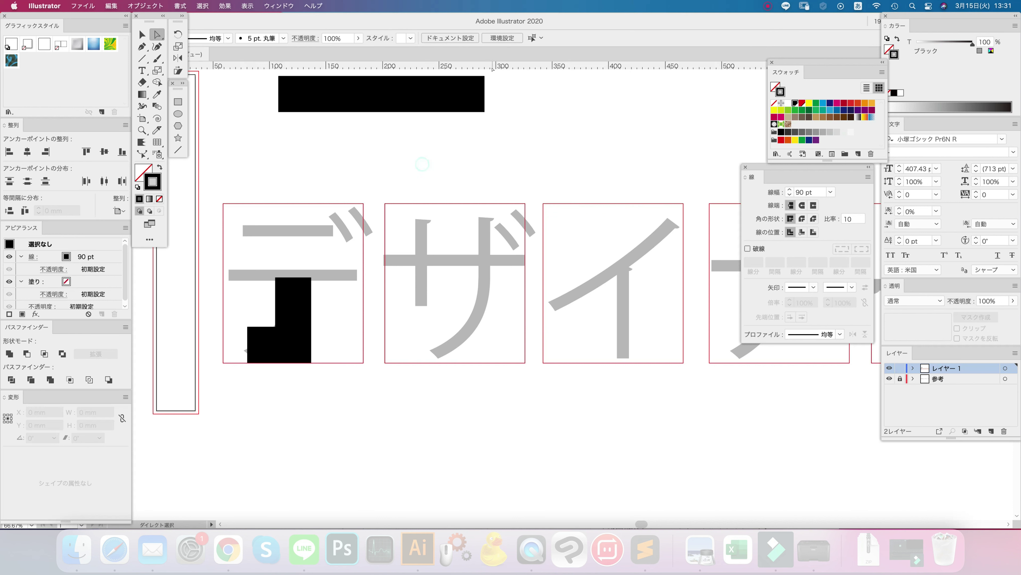
{"action": "left_click_drag", "start_coordinate": [492, 70], "coordinate": [295, 344]}
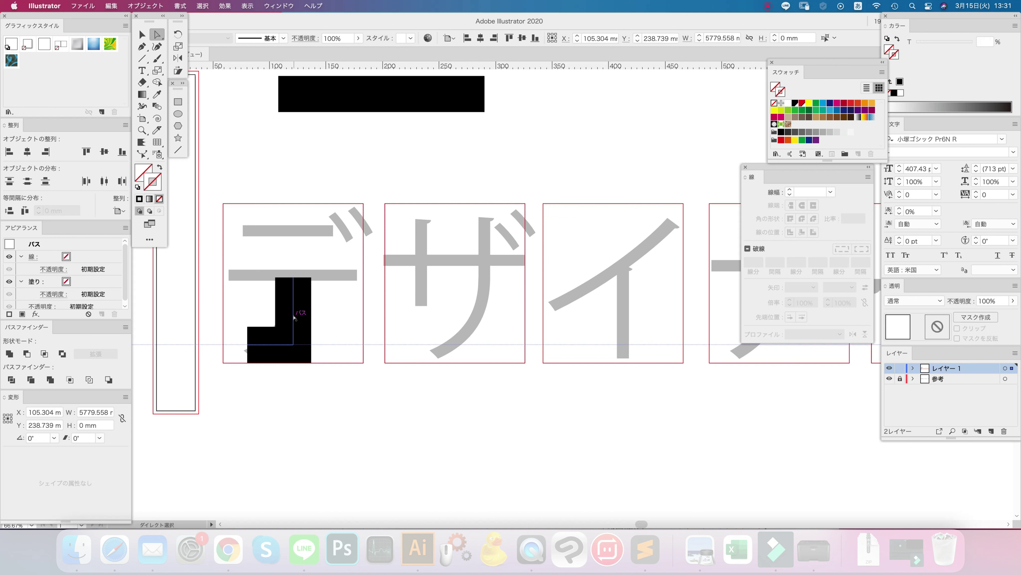
{"action": "left_click", "coordinate": [385, 401]}
{"action": "left_click", "coordinate": [294, 317]}
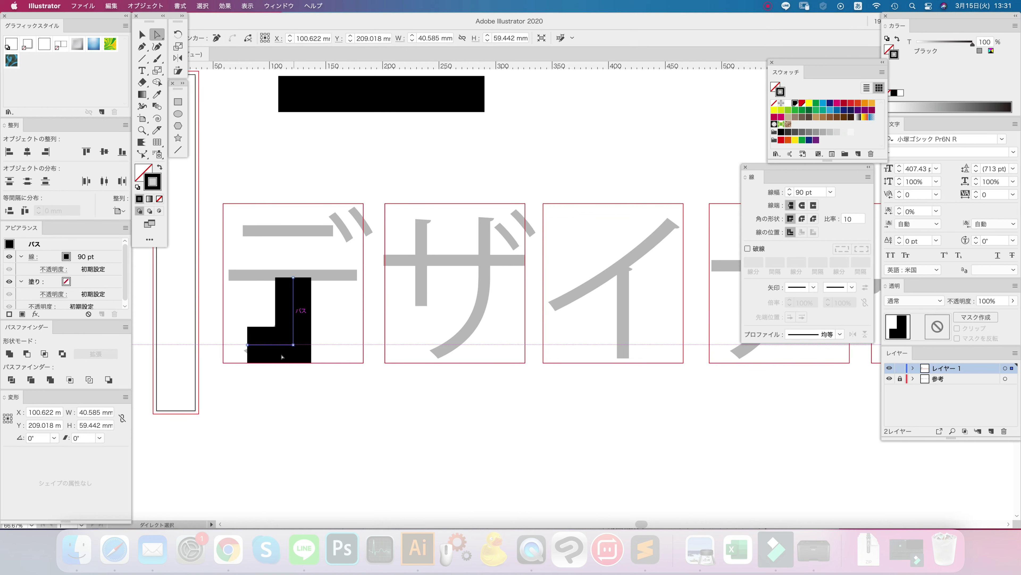
{"action": "left_click", "coordinate": [241, 394]}
{"action": "left_click", "coordinate": [293, 290]}
Step: Draw two horizontal 90 pt bars about 113 mm long over the upper strokes of デ
{"action": "key", "text": "backslash"}
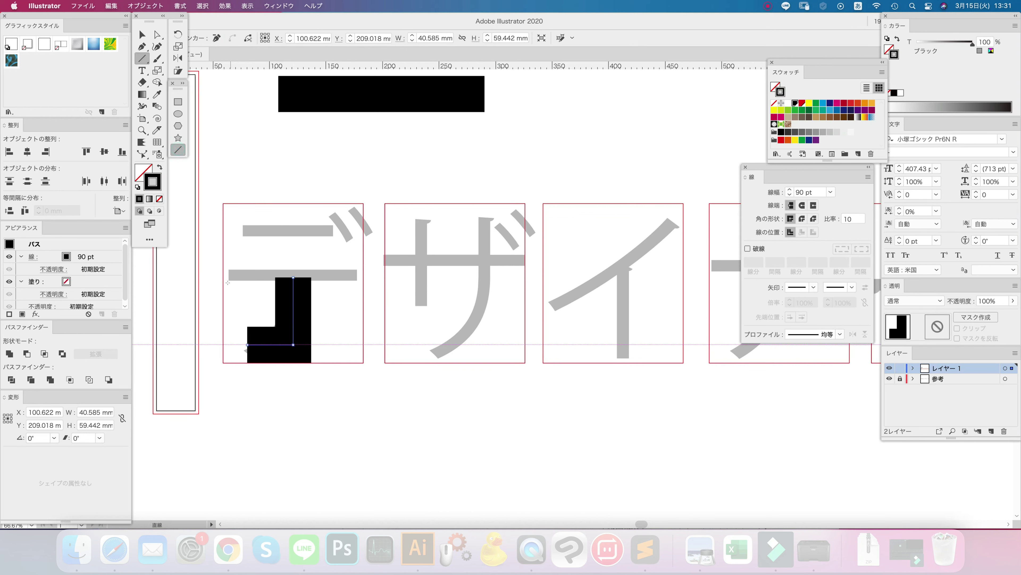
{"action": "mouse_move", "coordinate": [227, 274]}
{"action": "left_mouse_down"}
{"action": "mouse_move", "coordinate": [404, 280]}
{"action": "mouse_move", "coordinate": [357, 275]}
{"action": "mouse_move", "coordinate": [323, 232]}
{"action": "left_mouse_up"}
{"action": "key", "text": "a"}
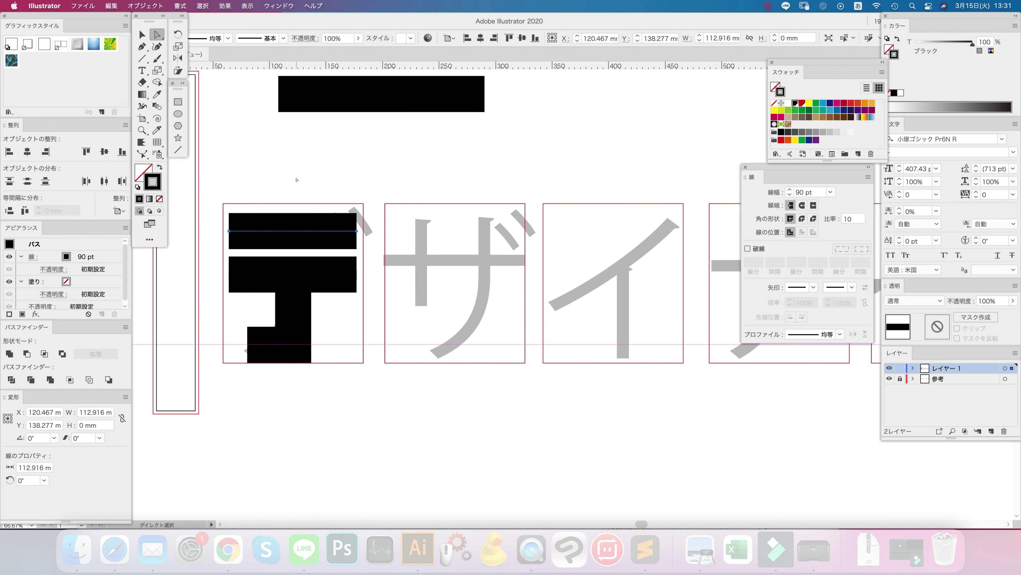
Step: Shorten the top bar of デ at both ends to about 91 mm
{"action": "left_click", "coordinate": [297, 179]}
{"action": "left_click", "coordinate": [230, 232]}
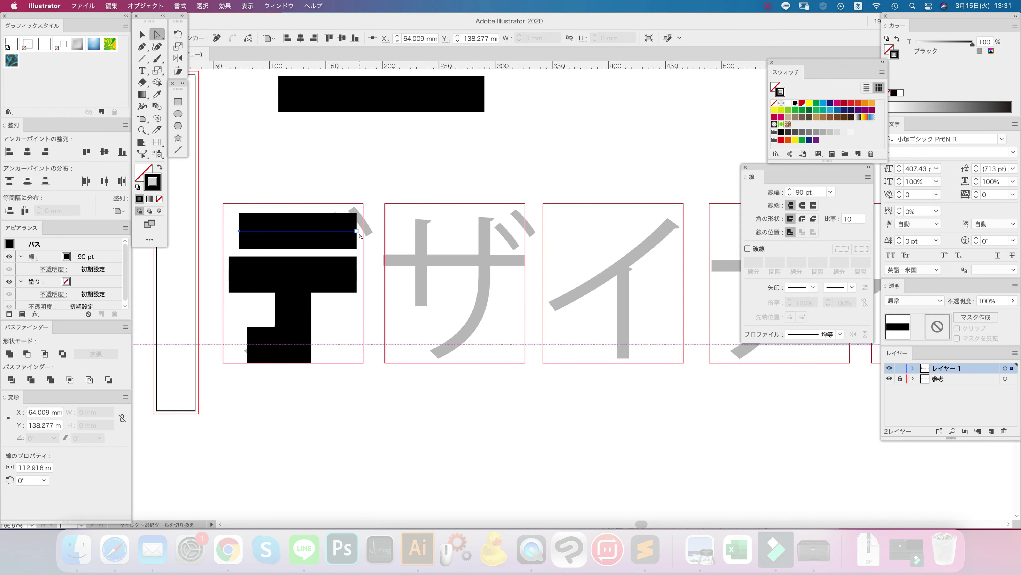
{"action": "left_click_drag", "start_coordinate": [357, 231], "coordinate": [358, 231]}
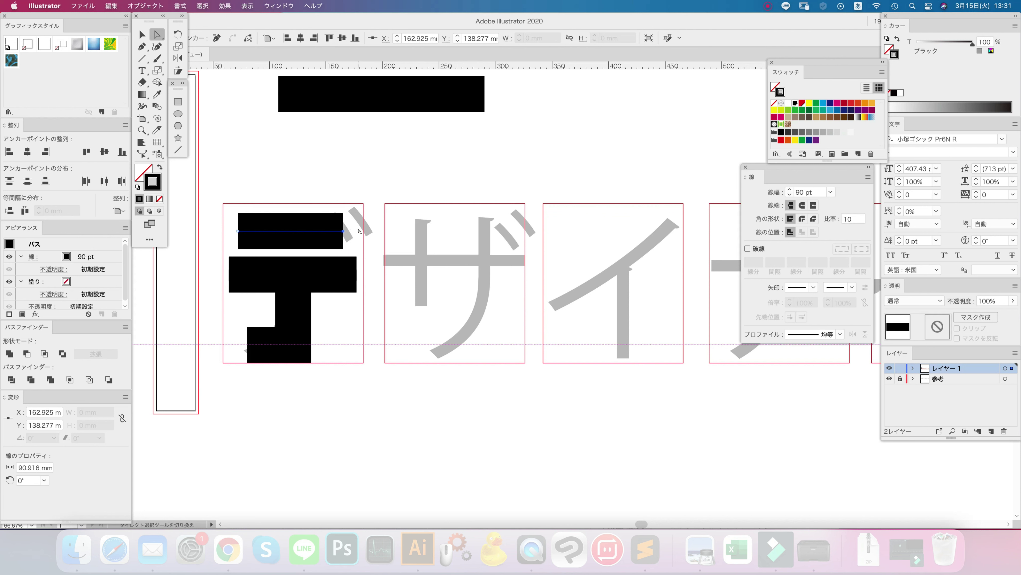
Step: Shift the vertical segment of the L-shaped path right until the path is about 53 mm wide
{"action": "left_click", "coordinate": [293, 322]}
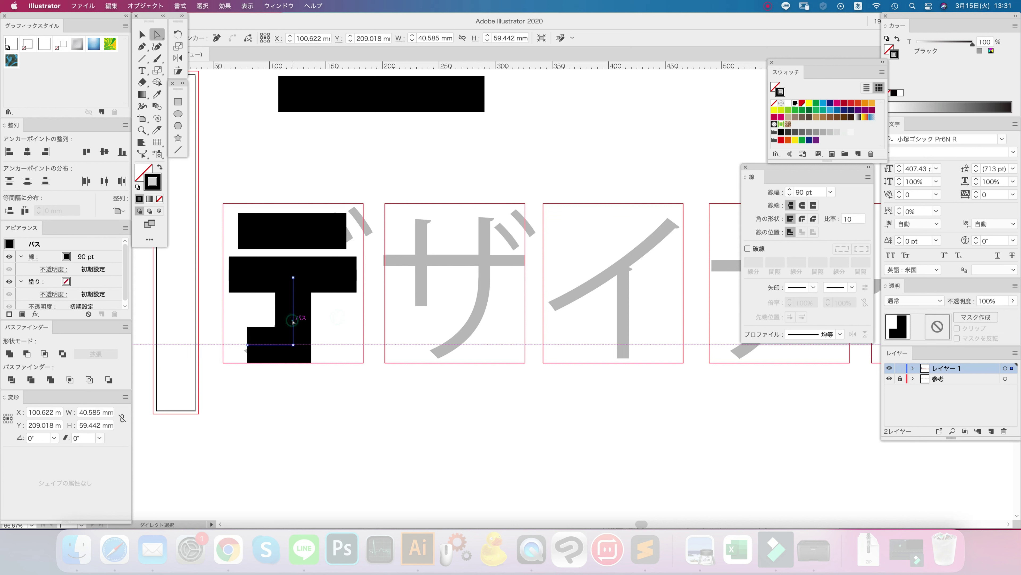
{"action": "left_click", "coordinate": [294, 278]}
{"action": "left_click", "coordinate": [294, 345], "text": "shift"}
{"action": "key", "text": "Right"}
{"action": "key", "text": "Right"}
{"action": "key", "text": "Right"}
{"action": "key", "text": "Right"}
{"action": "key", "text": "Right"}
{"action": "key", "text": "Right"}
{"action": "key", "text": "Right"}
{"action": "key", "text": "Right"}
{"action": "key", "text": "Right"}
{"action": "key", "text": "Right"}
{"action": "key", "text": "Right"}
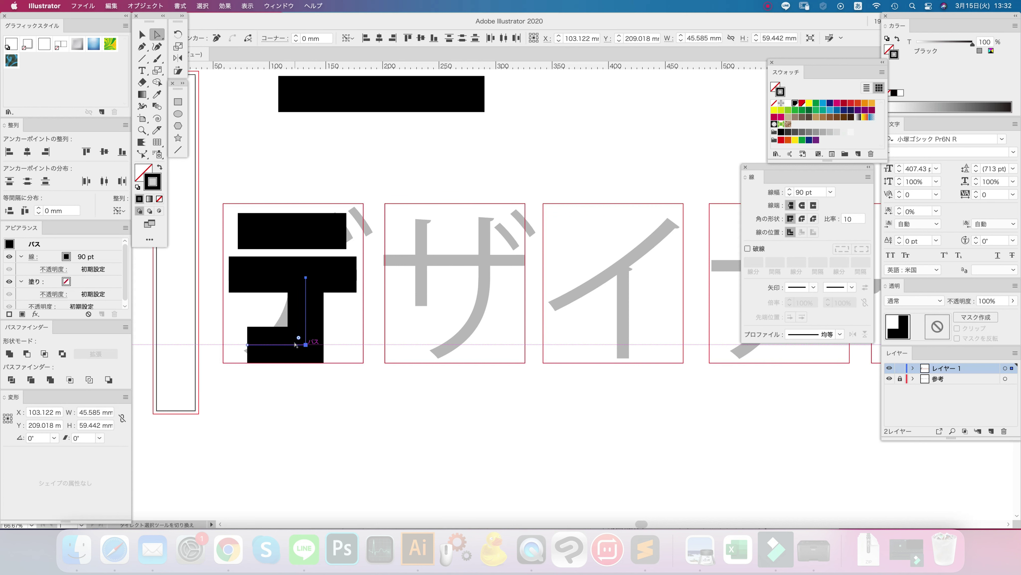
Step: Try rounding the corner of the L-shaped path below the bars of デ and undo it
{"action": "left_click_drag", "start_coordinate": [298, 338], "coordinate": [322, 342]}
{"action": "left_click", "coordinate": [331, 405]}
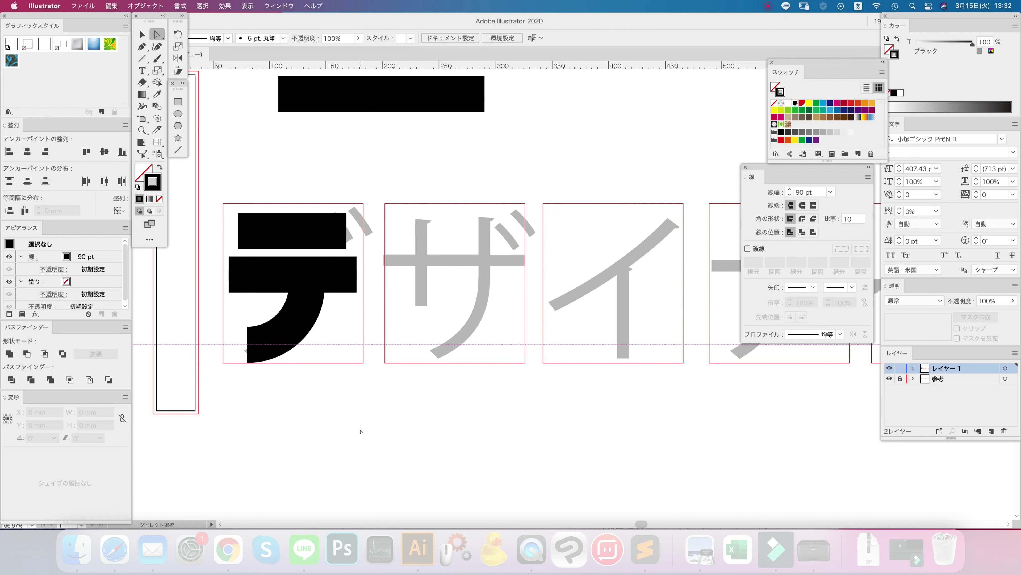
{"action": "key", "text": "super+z"}
{"action": "key", "text": "super+z"}
Step: Lower both bars of デ and the upper end of the L-shaped path by 4 mm
{"action": "left_click_drag", "start_coordinate": [370, 301], "coordinate": [209, 185]}
{"action": "key", "text": "Down"}
{"action": "key", "text": "Down"}
{"action": "key", "text": "Down"}
{"action": "key", "text": "Down"}
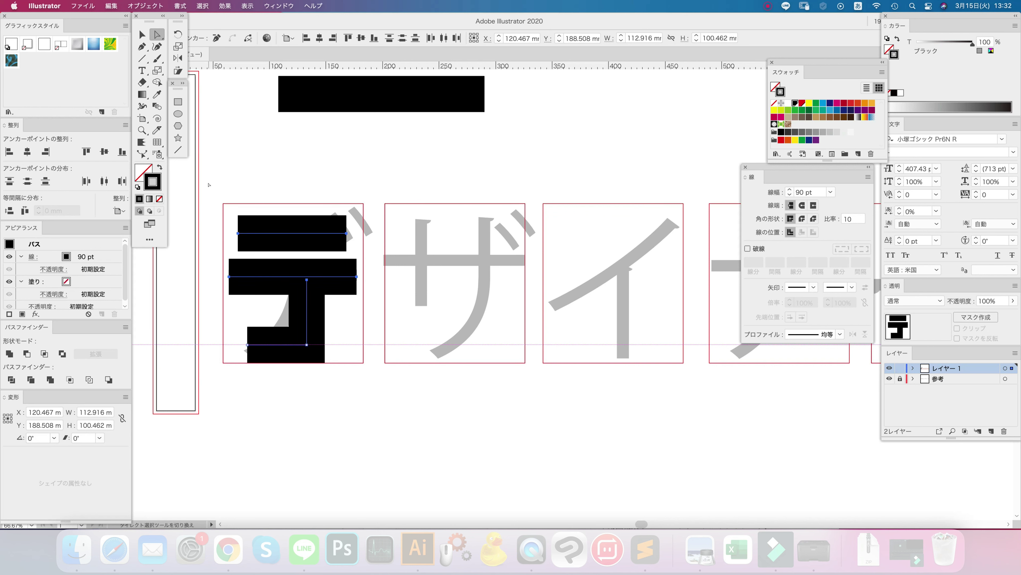
Step: Try rounding the L-shaped path's corner with the lowered bars, and undo both the rounding and the downward move
{"action": "left_click", "coordinate": [343, 418]}
{"action": "left_click", "coordinate": [302, 344]}
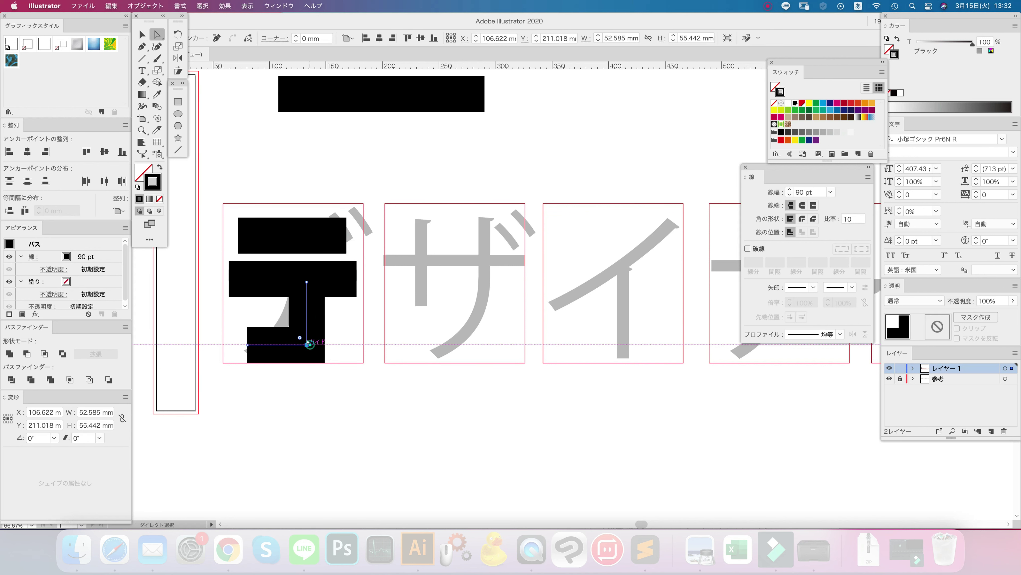
{"action": "left_click_drag", "start_coordinate": [296, 342], "coordinate": [261, 293]}
{"action": "left_click", "coordinate": [333, 397]}
{"action": "key", "text": "super+z"}
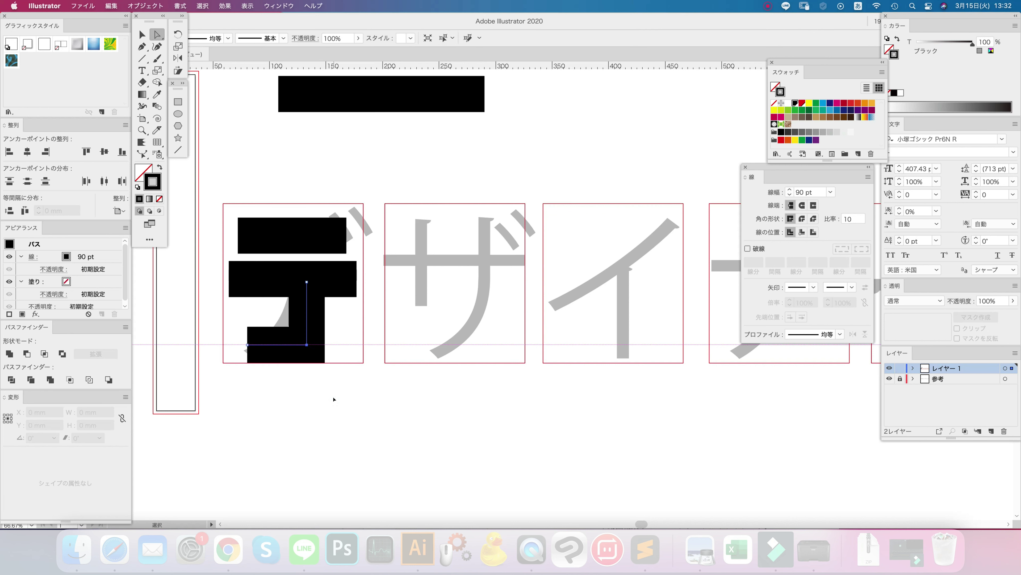
{"action": "key", "text": "super+z"}
{"action": "key", "text": "super+z"}
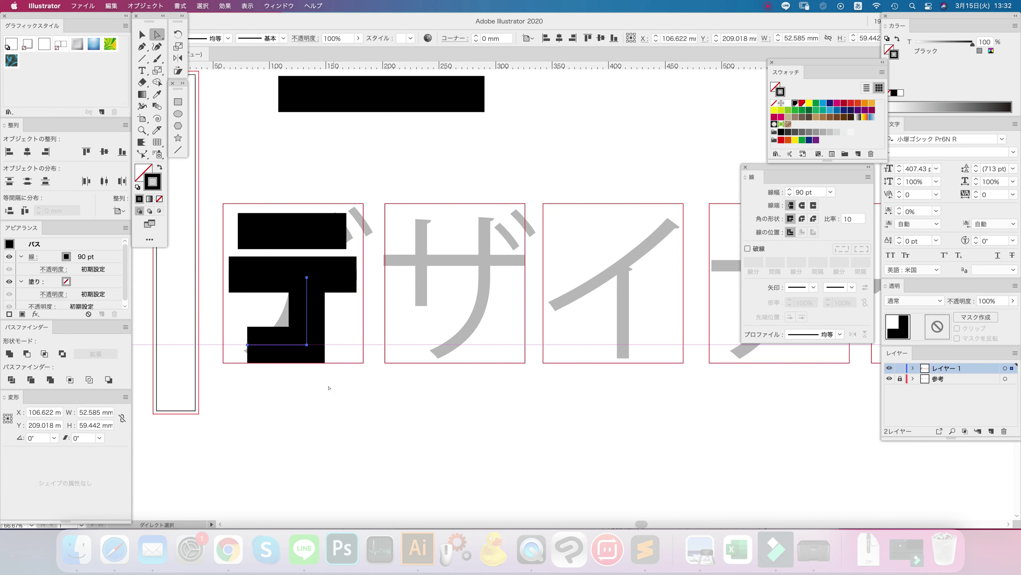
Step: Try rounding the L-shaped path's corner to a radius of 52.58 mm and undo it
{"action": "left_click", "coordinate": [307, 344]}
{"action": "left_click_drag", "start_coordinate": [304, 338], "coordinate": [246, 285]}
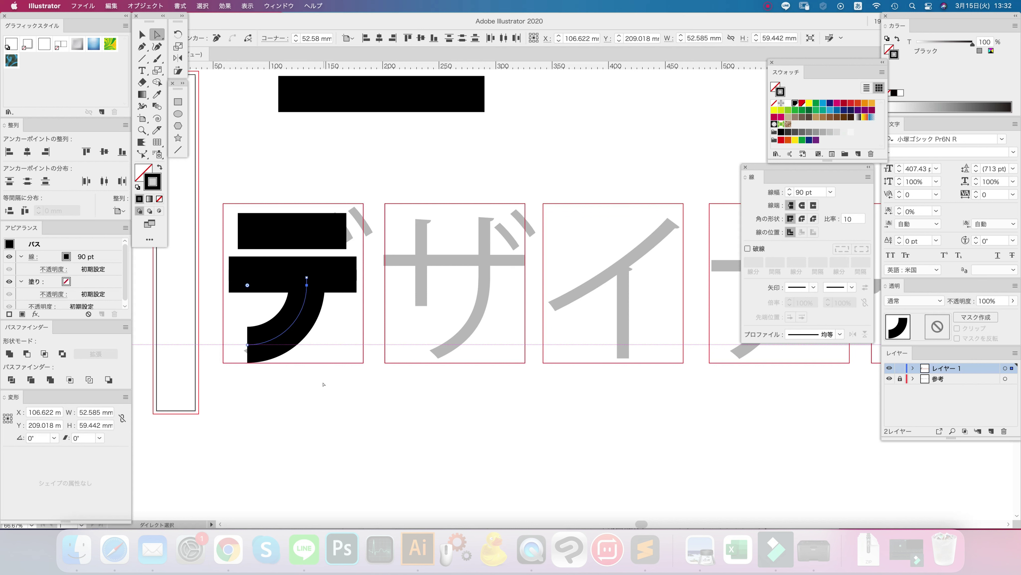
{"action": "left_click", "coordinate": [324, 384]}
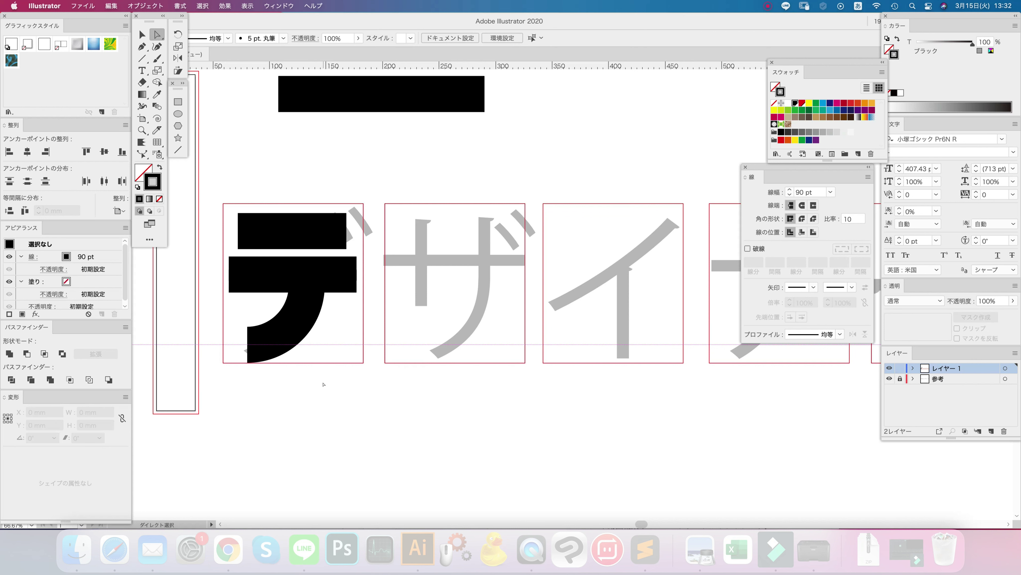
{"action": "key", "text": "super+z"}
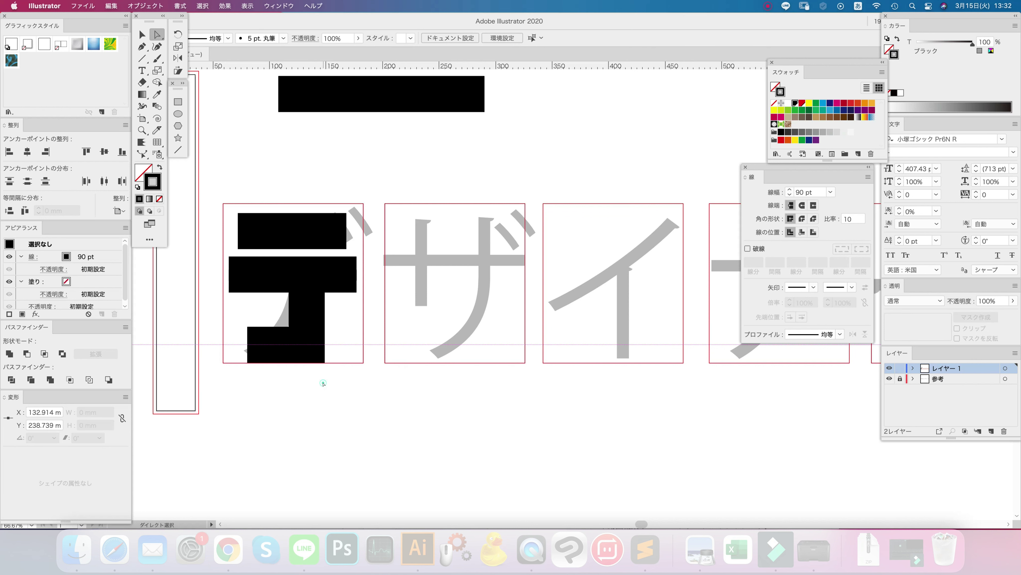
Step: Add an anchor point on the L-shaped path's lower segment, just inside its left end
{"action": "key", "text": "plus"}
{"action": "left_click", "coordinate": [254, 345]}
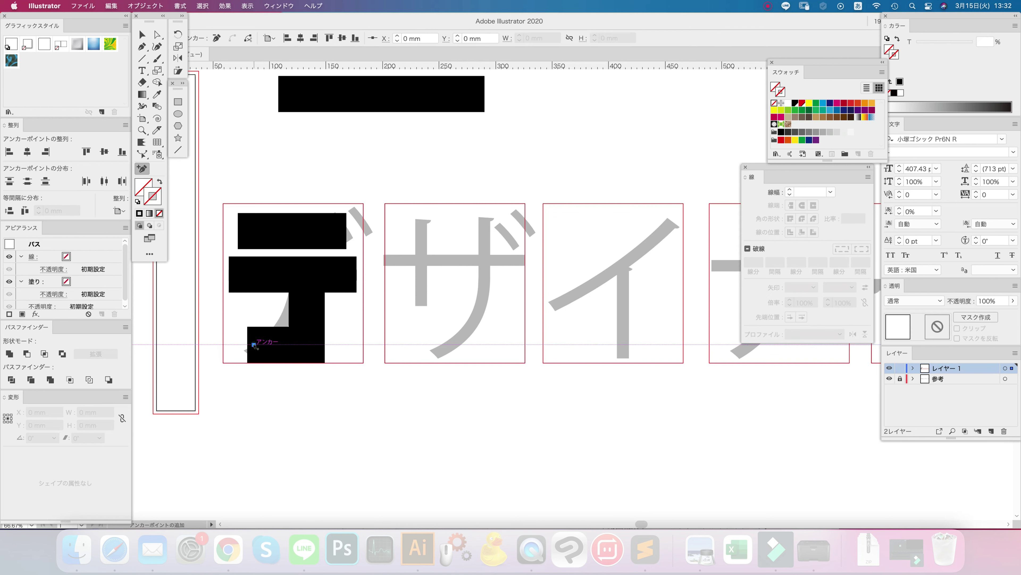
{"action": "left_click", "coordinate": [373, 334]}
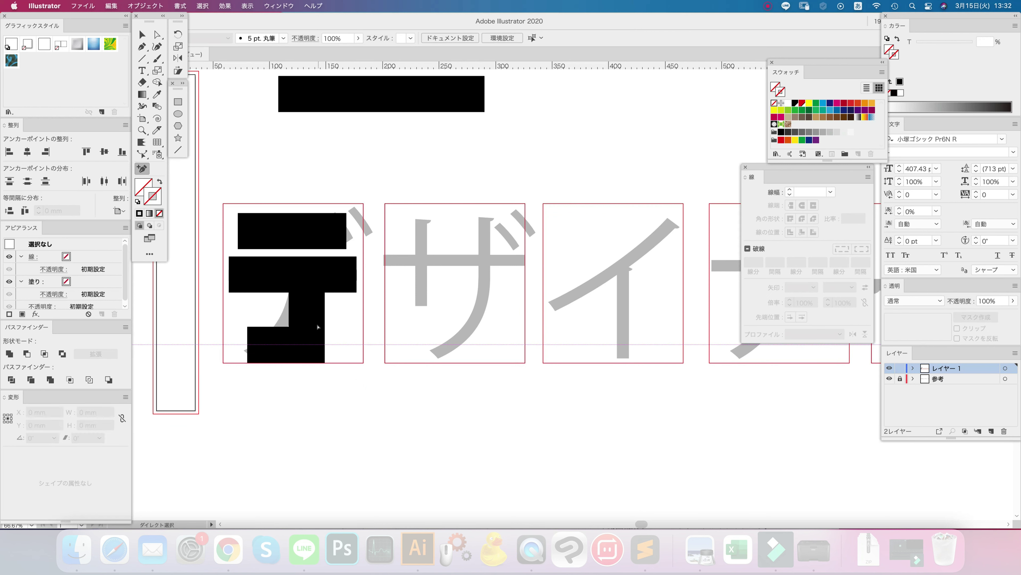
Step: Round the L-shaped path's corner as far as the added anchor point allows, forming the curved leg of デ
{"action": "left_click", "coordinate": [305, 322]}
{"action": "key", "text": "a"}
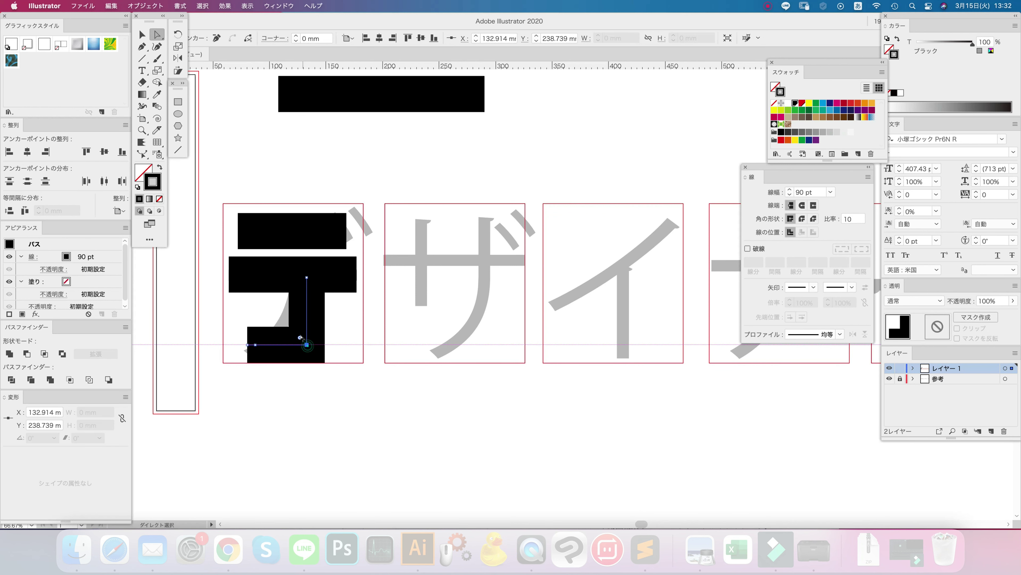
{"action": "left_click_drag", "start_coordinate": [299, 337], "coordinate": [183, 274]}
{"action": "left_click", "coordinate": [359, 422]}
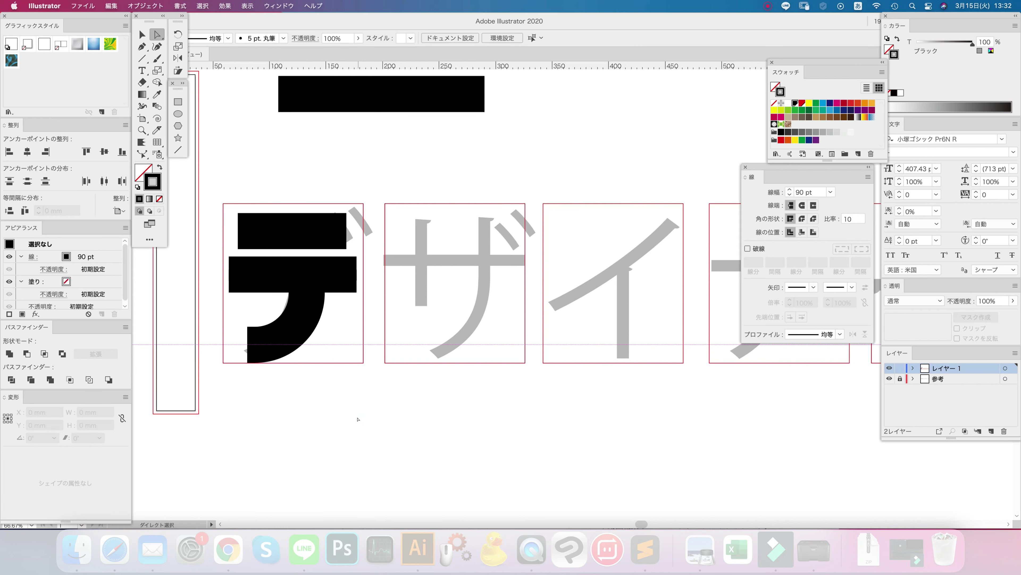
Step: Draw a steep diagonal 90 pt line about 47 mm long above the デ frame and give it a red fill
{"action": "left_click", "coordinate": [178, 150]}
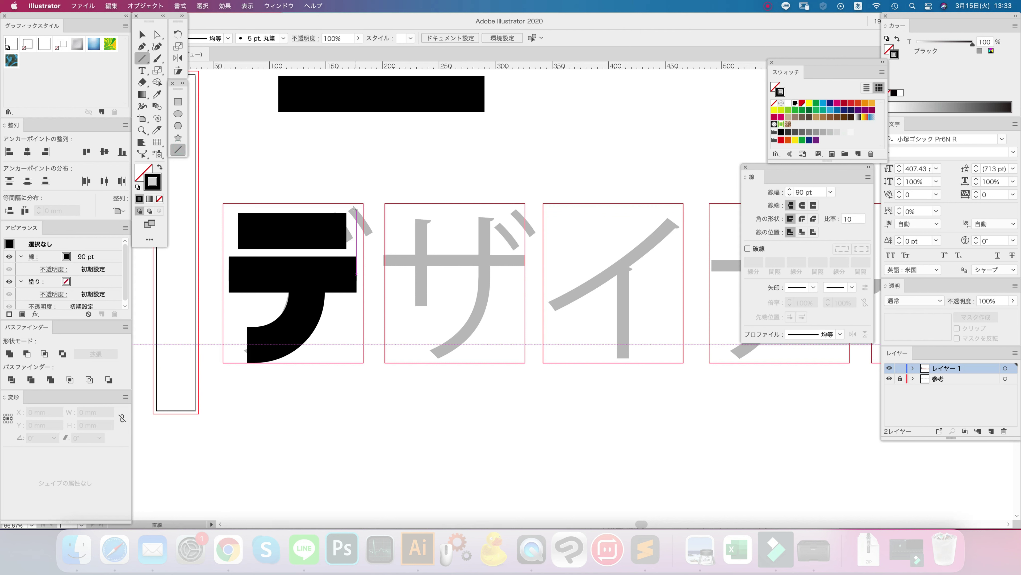
{"action": "left_click_drag", "start_coordinate": [346, 134], "coordinate": [366, 184]}
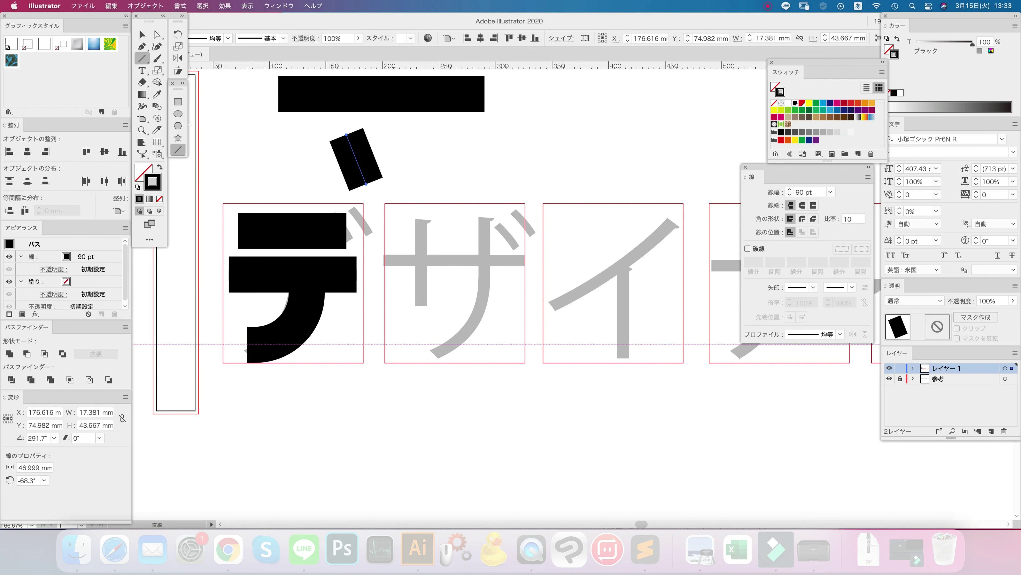
{"action": "key", "text": "v"}
{"action": "left_click", "coordinate": [84, 281]}
{"action": "left_click", "coordinate": [74, 282]}
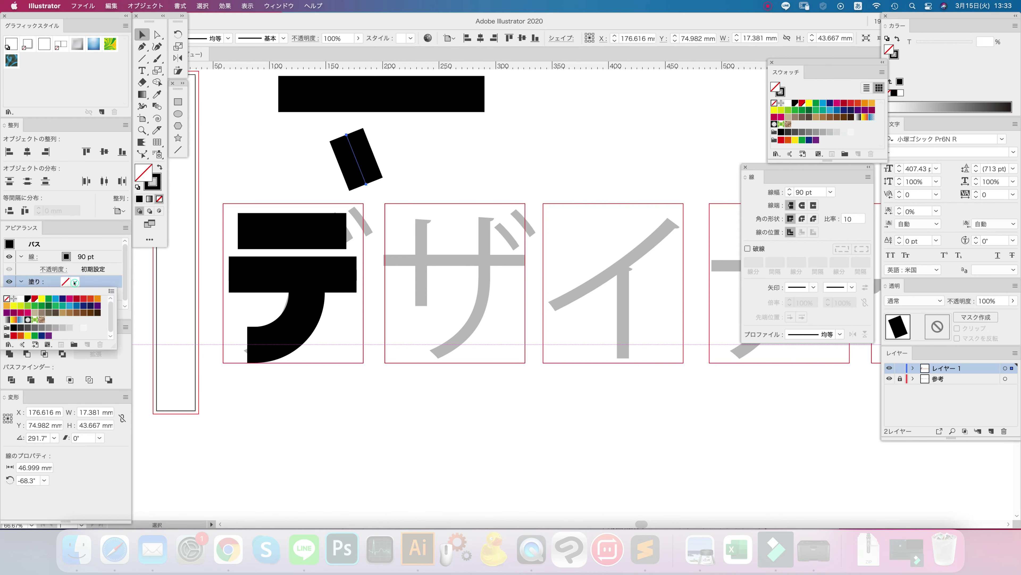
{"action": "left_click", "coordinate": [34, 299]}
{"action": "left_click", "coordinate": [89, 257]}
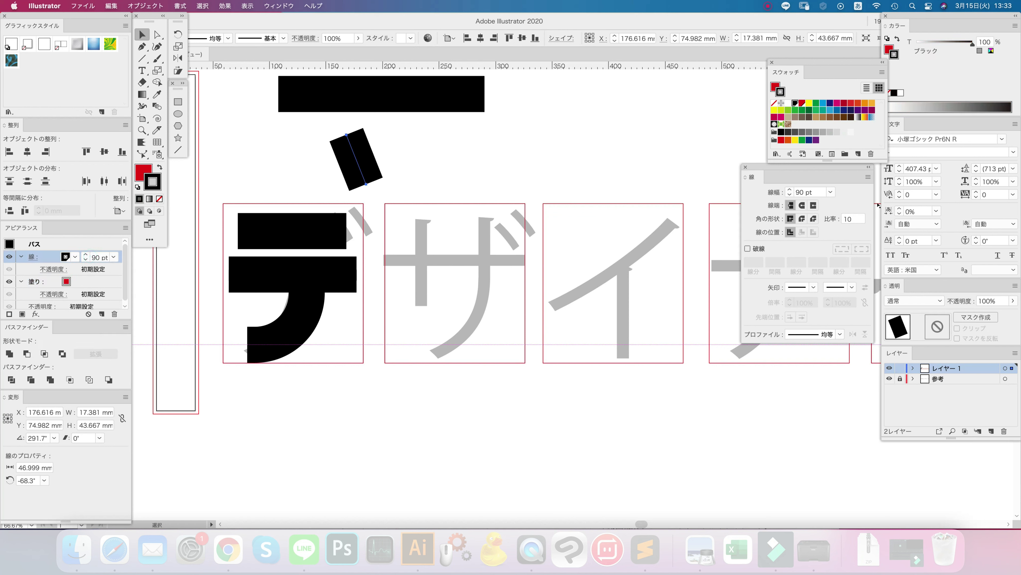
Step: Set projecting caps on the diagonal line and apply the Outline Stroke effect (パスのアウトライン) to its stroke
{"action": "left_click", "coordinate": [813, 205]}
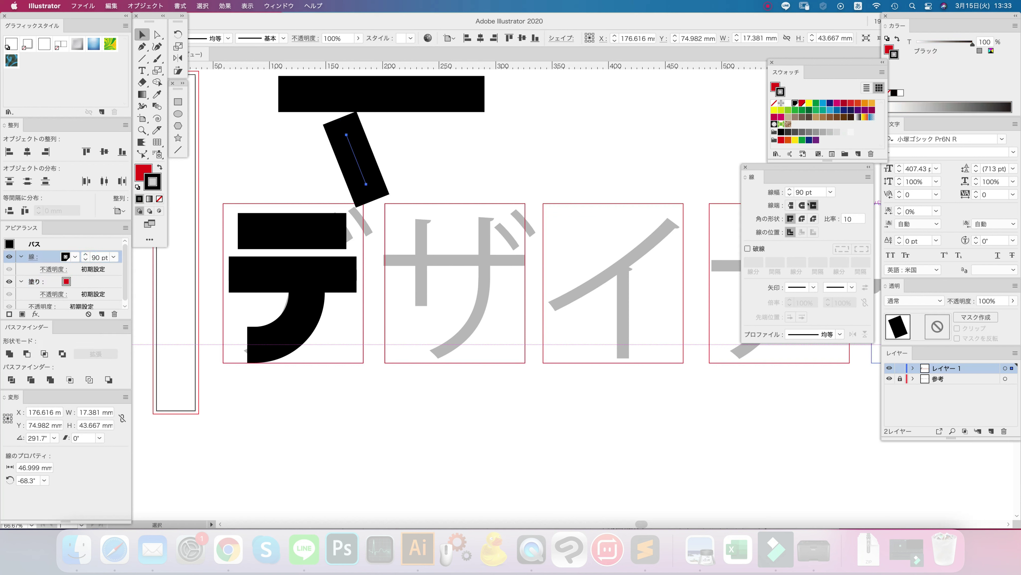
{"action": "left_click", "coordinate": [36, 314]}
{"action": "mouse_move", "coordinate": [64, 332]}
{"action": "left_click", "coordinate": [157, 347]}
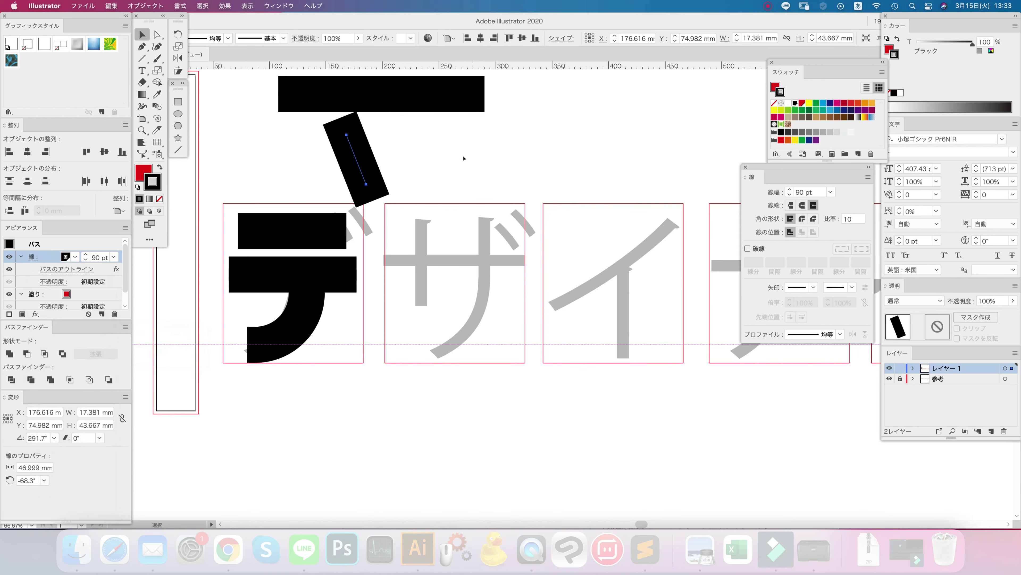
Step: Convert the line's red fill to a rectangle (長方形) with 6.35 mm added to its width and height
{"action": "scroll", "coordinate": [123, 264], "scroll_direction": "down", "scroll_amount": 2}
{"action": "left_click", "coordinate": [96, 277]}
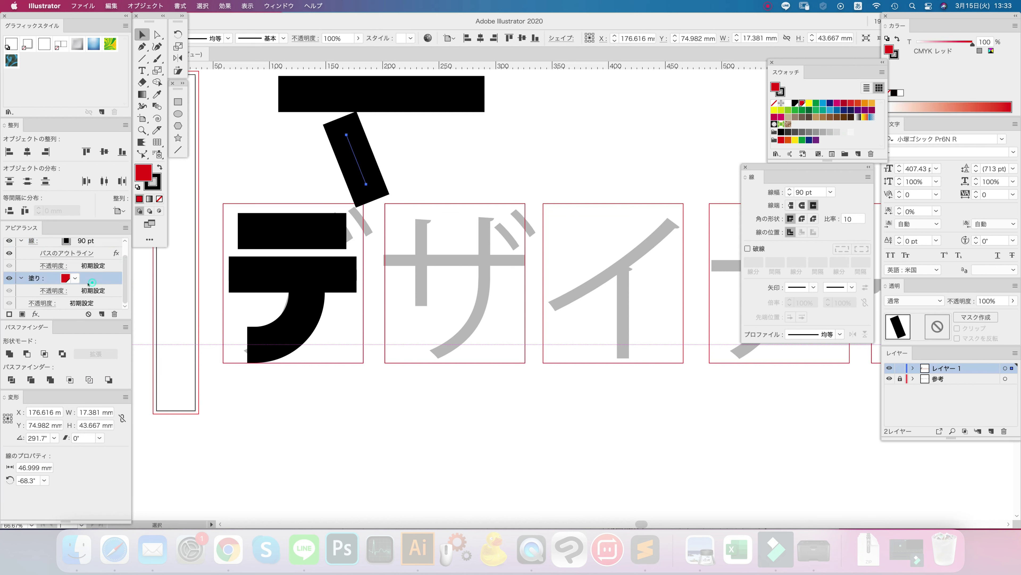
{"action": "left_click", "coordinate": [36, 314]}
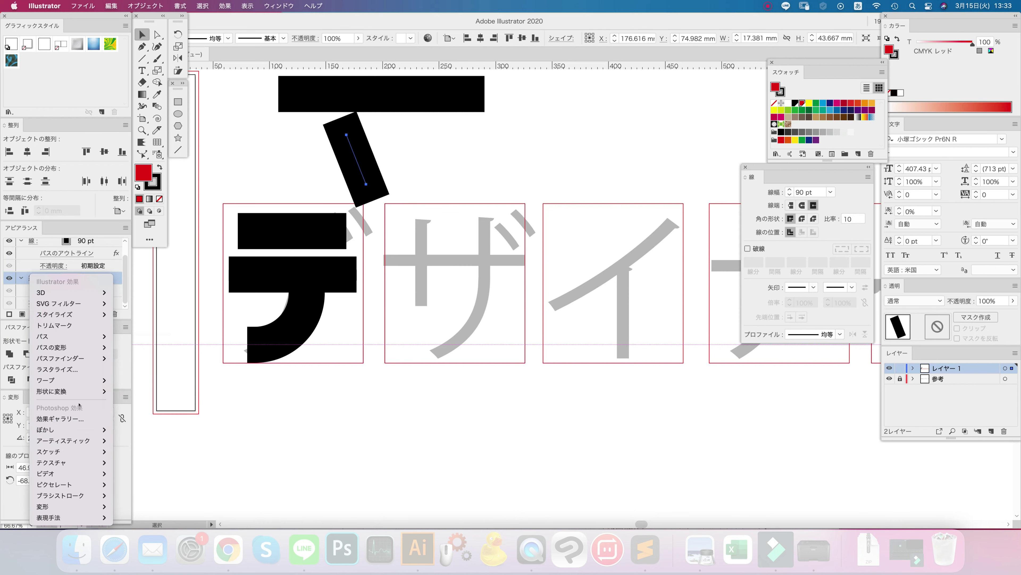
{"action": "mouse_move", "coordinate": [80, 391]}
{"action": "left_click", "coordinate": [129, 392]}
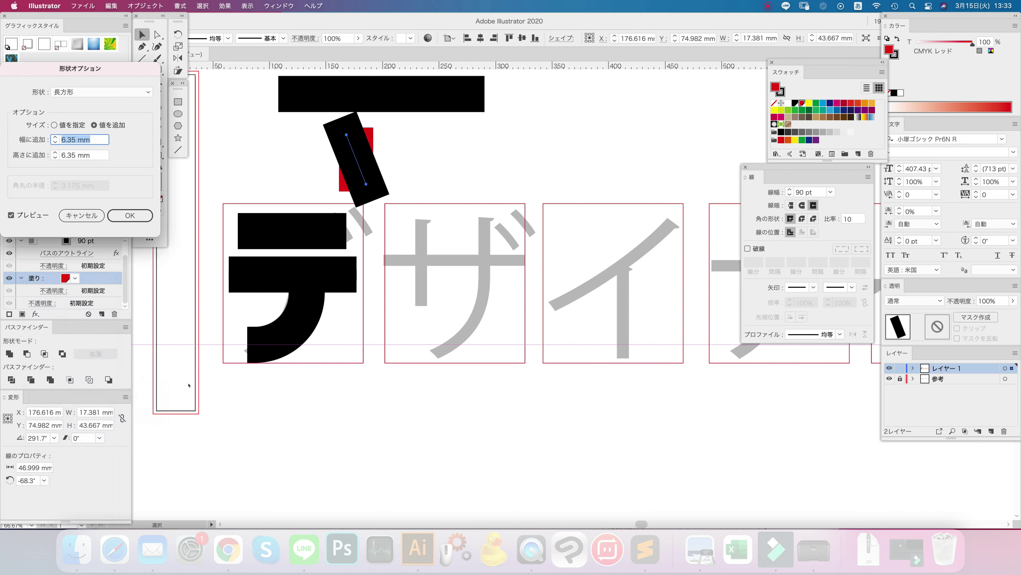
{"action": "left_click", "coordinate": [131, 217]}
Step: Apply the Pathfinder Crop effect (切り抜き) to the diagonal line and place it below the fill in the appearance order
{"action": "scroll", "coordinate": [80, 249], "scroll_direction": "up", "scroll_amount": 1}
{"action": "left_click", "coordinate": [81, 244]}
{"action": "left_click", "coordinate": [35, 313]}
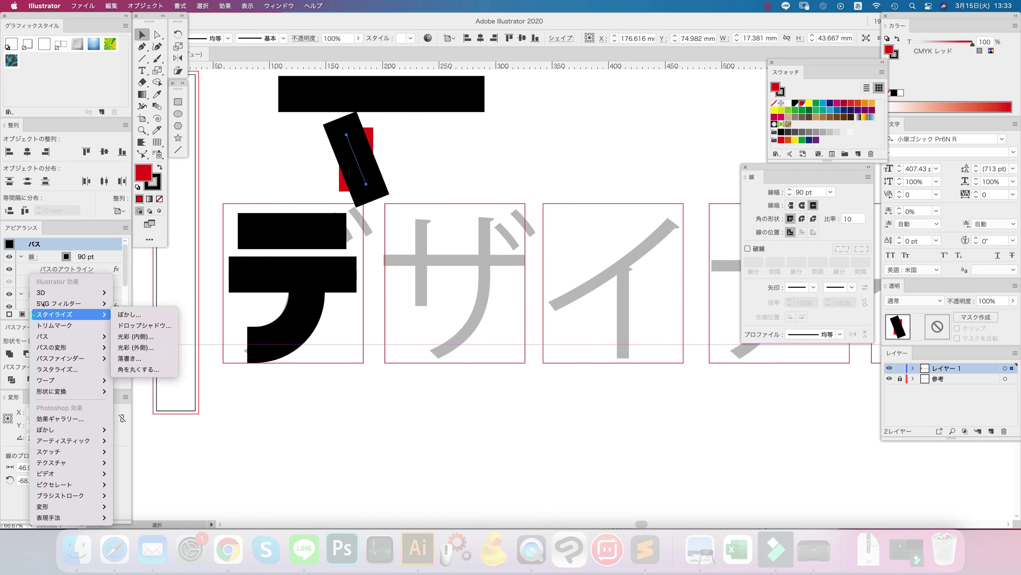
{"action": "mouse_move", "coordinate": [82, 380]}
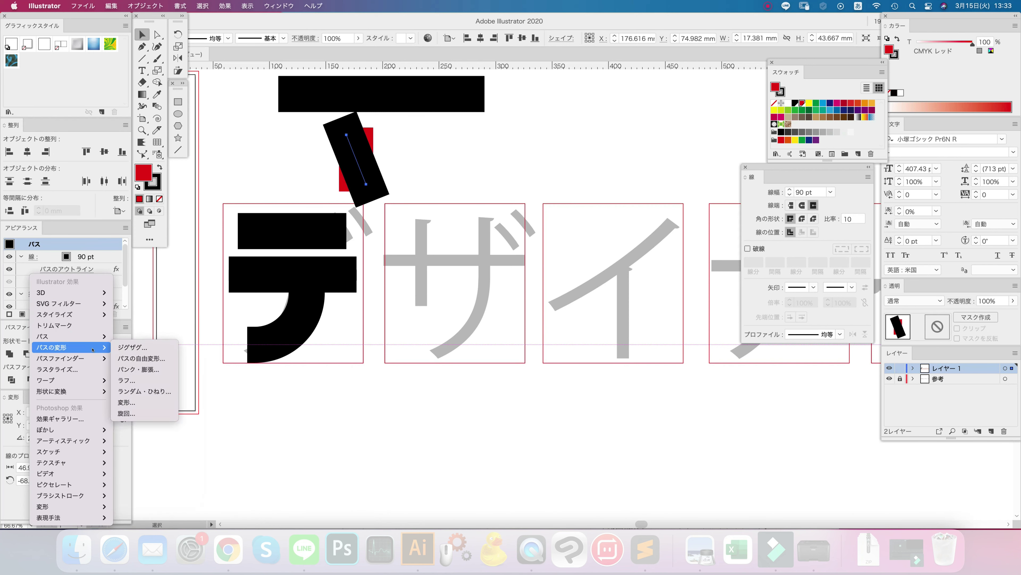
{"action": "mouse_move", "coordinate": [81, 358]}
{"action": "left_click", "coordinate": [130, 446]}
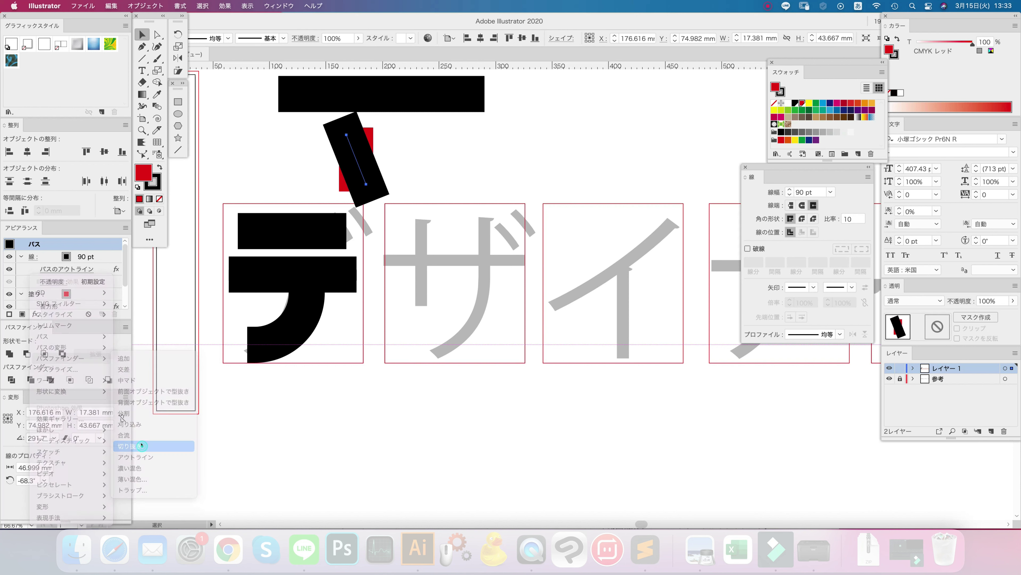
{"action": "left_click_drag", "start_coordinate": [89, 255], "coordinate": [88, 307]}
{"action": "left_click", "coordinate": [429, 160]}
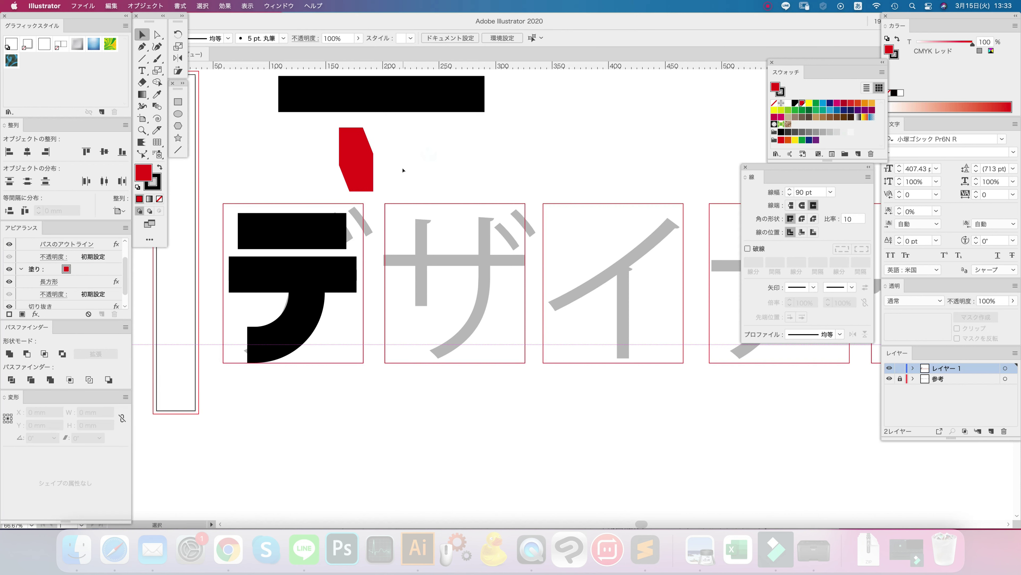
Step: Switch the diagonal line's pathfinder effect to Intersect (交差) and compare the shape with the effect hidden and shown
{"action": "left_click", "coordinate": [371, 169]}
{"action": "double_click", "coordinate": [53, 292]}
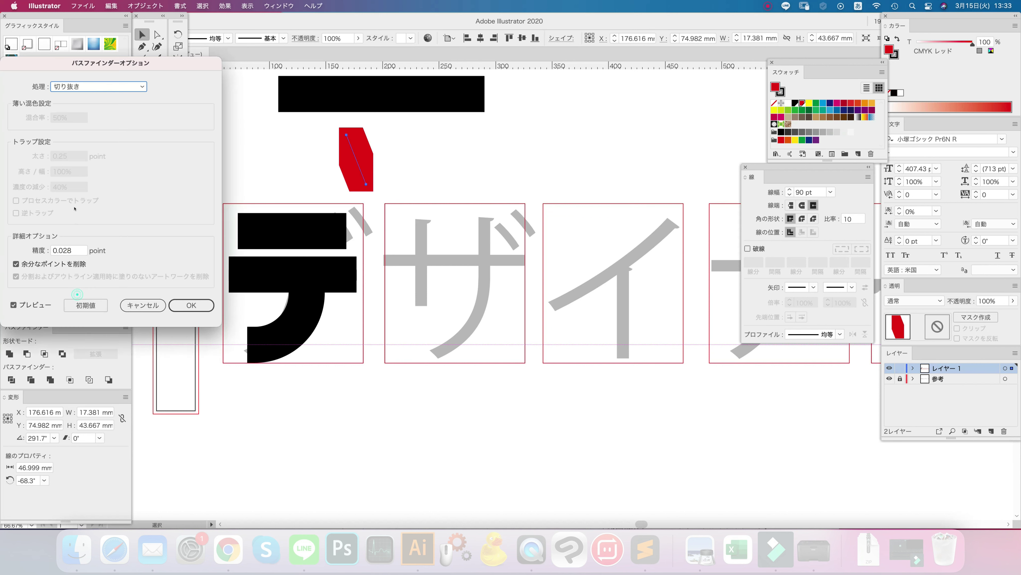
{"action": "left_click", "coordinate": [139, 91]}
{"action": "left_click", "coordinate": [101, 108]}
{"action": "left_click", "coordinate": [191, 305]}
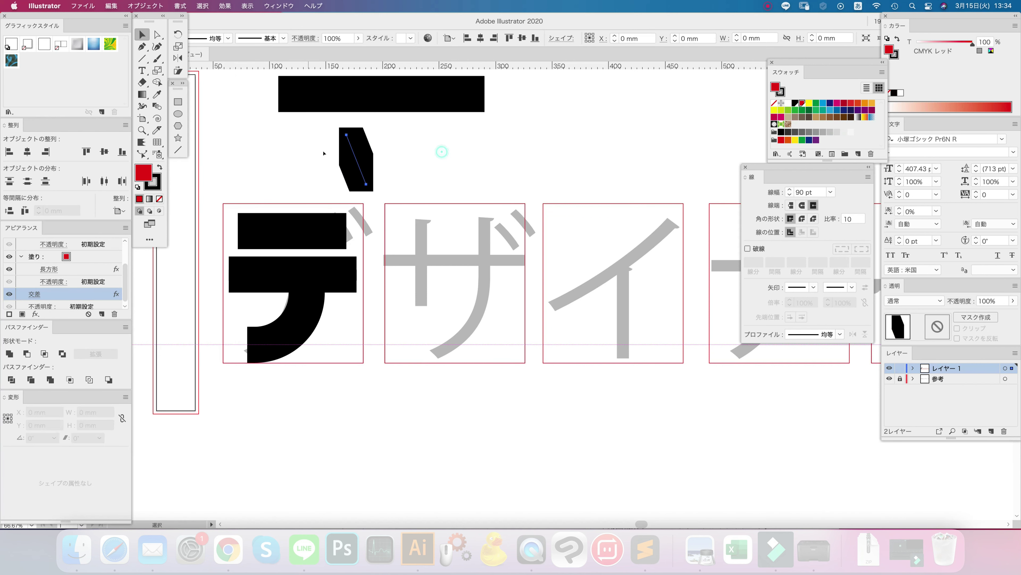
{"action": "left_click", "coordinate": [8, 294]}
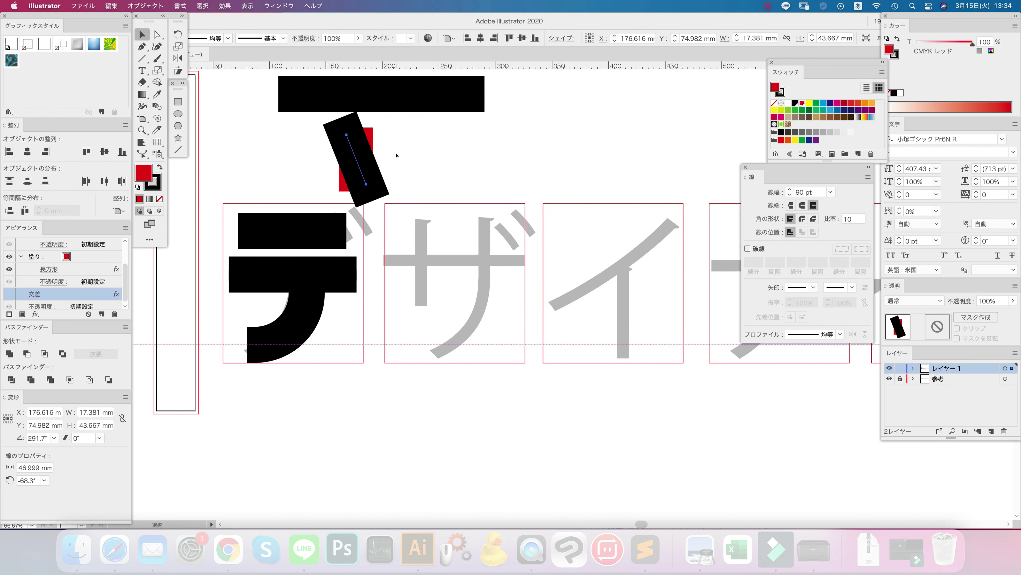
{"action": "left_click", "coordinate": [8, 294]}
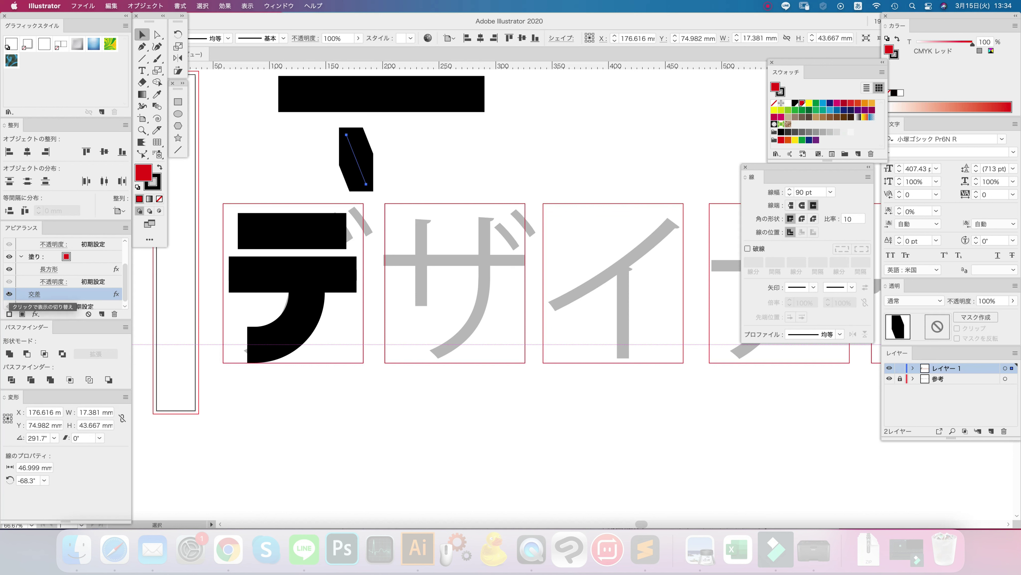
Step: Set the extra width of the fill's rectangle effect to 19 mm and make the stroke active
{"action": "left_click", "coordinate": [49, 269]}
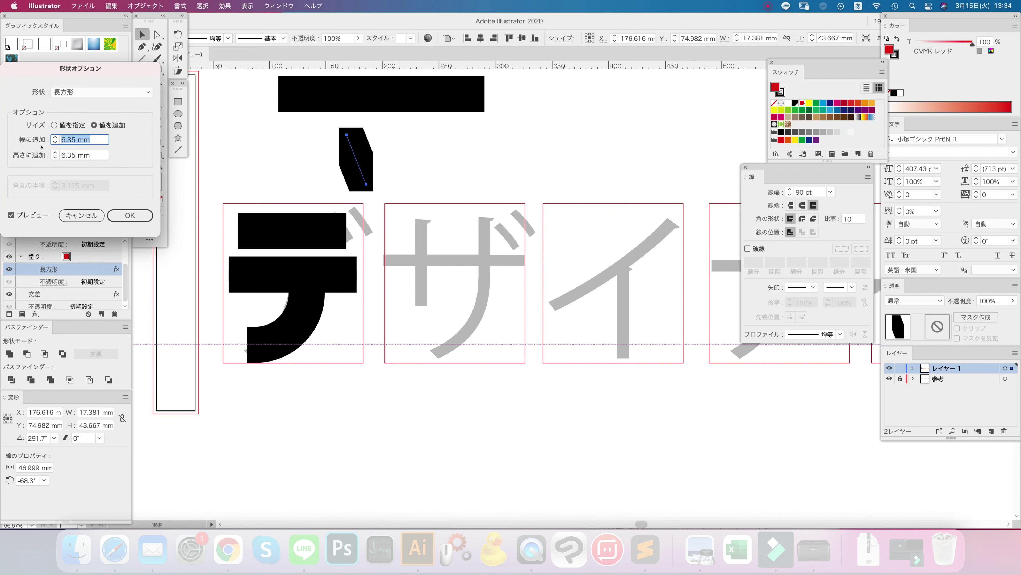
{"action": "left_click", "coordinate": [55, 137]}
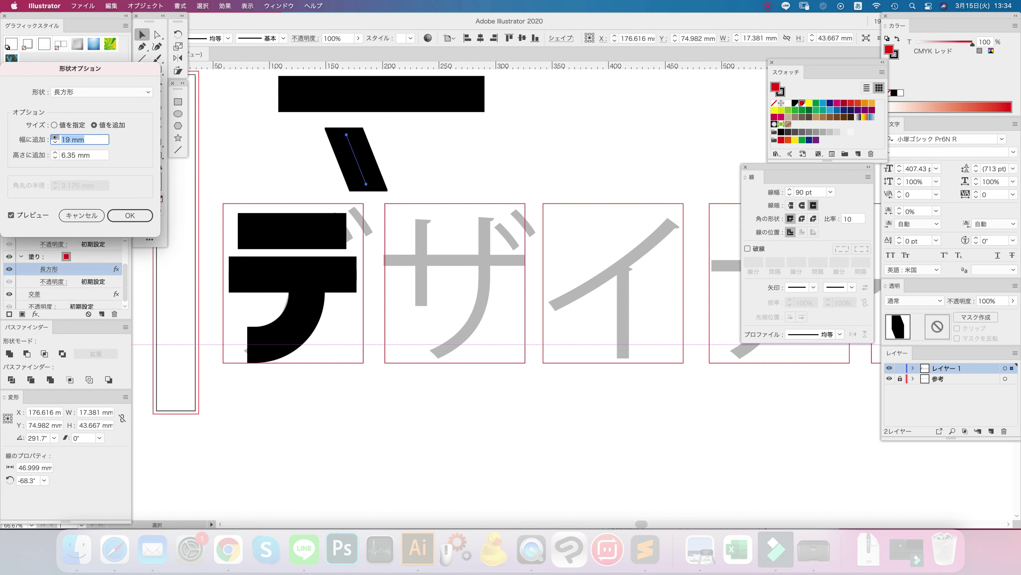
{"action": "key", "text": "Return"}
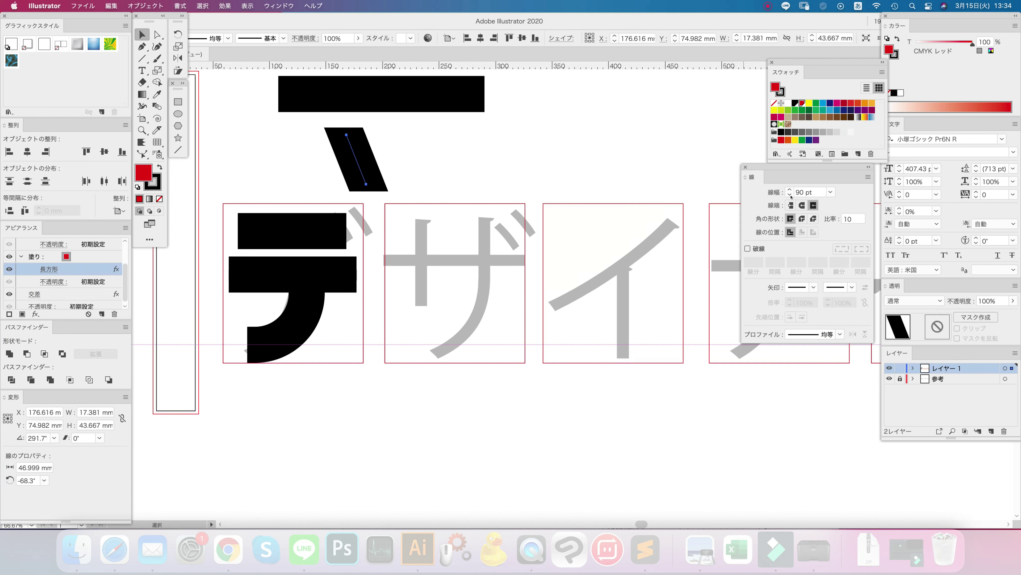
{"action": "key", "text": "x"}
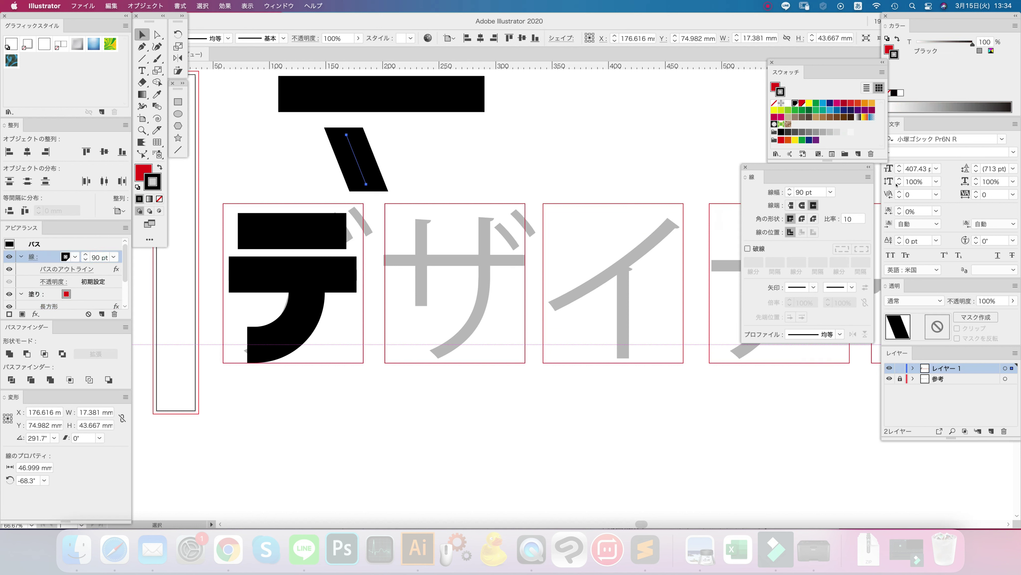
Step: Set the diagonal line's stroke to 60 pt, save its appearance as a graphic style and deselect it
{"action": "left_click", "coordinate": [790, 195]}
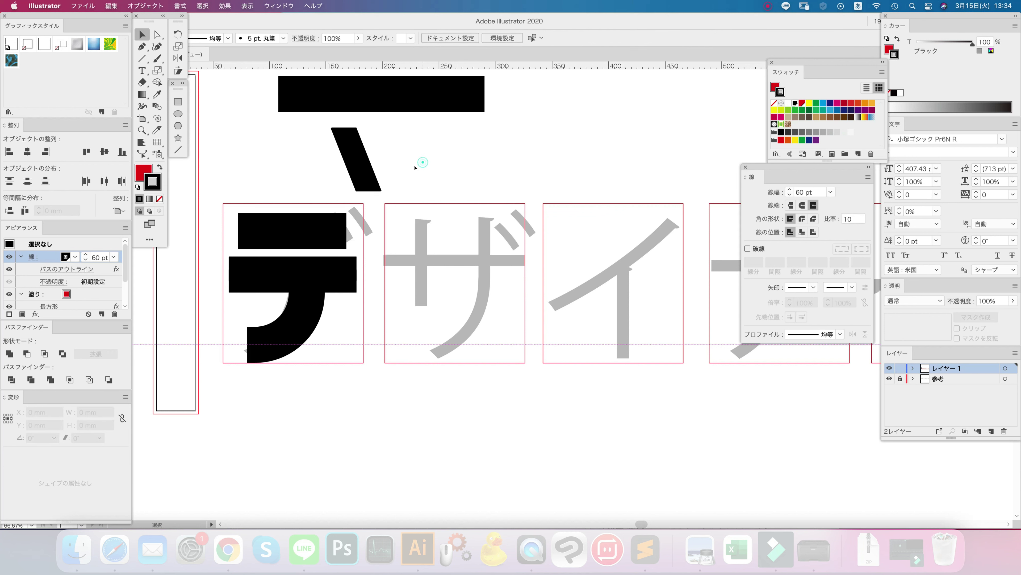
{"action": "left_click_drag", "start_coordinate": [358, 166], "coordinate": [41, 76]}
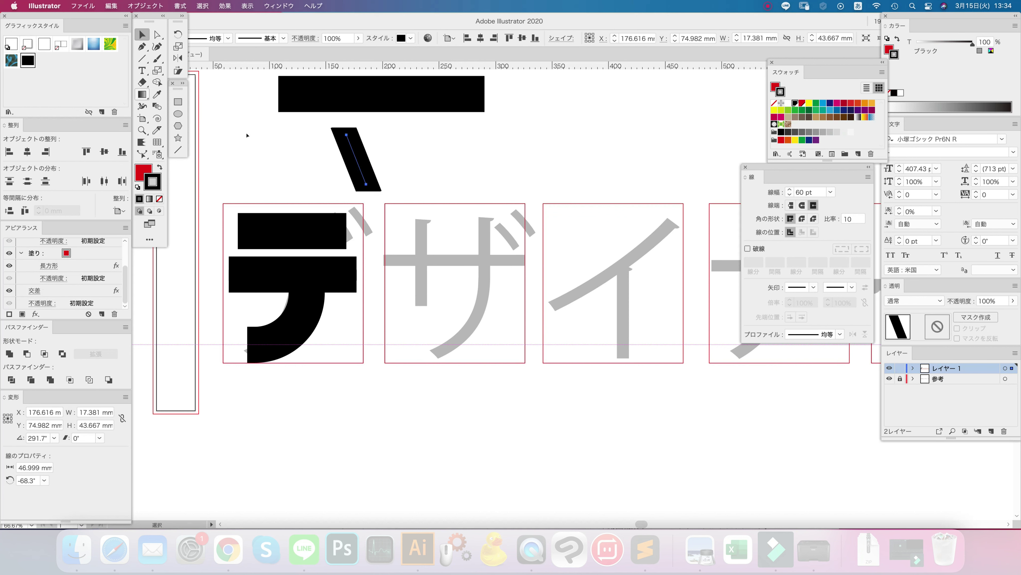
{"action": "left_click", "coordinate": [250, 136]}
Step: Move the diagonal line to the upper right of デ and shorten it from its top end to about 34 mm
{"action": "left_click", "coordinate": [352, 153]}
{"action": "left_click_drag", "start_coordinate": [366, 186], "coordinate": [347, 244]}
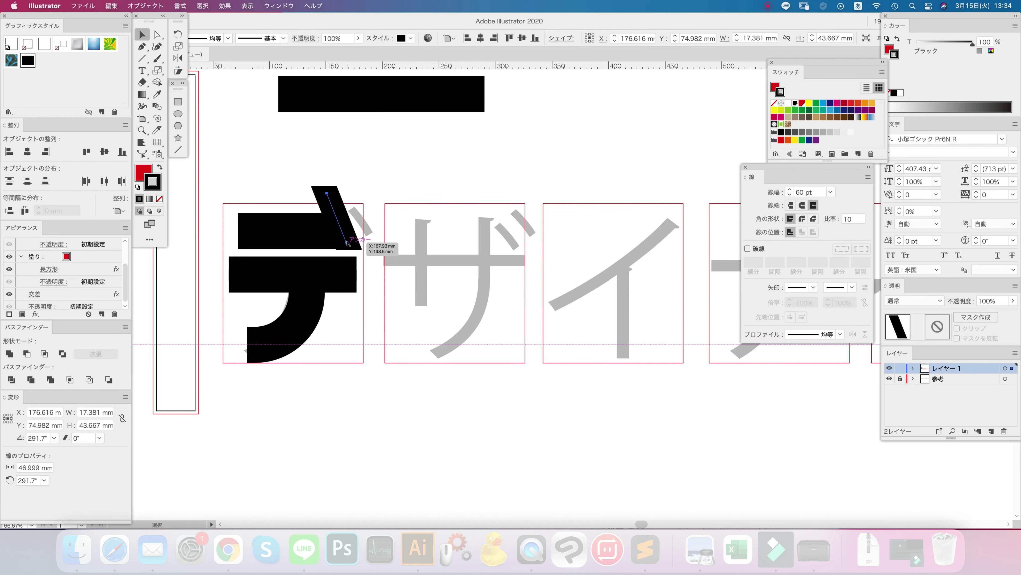
{"action": "key", "text": "a"}
{"action": "key", "text": "super+shift+a"}
{"action": "left_click_drag", "start_coordinate": [327, 193], "coordinate": [332, 207]}
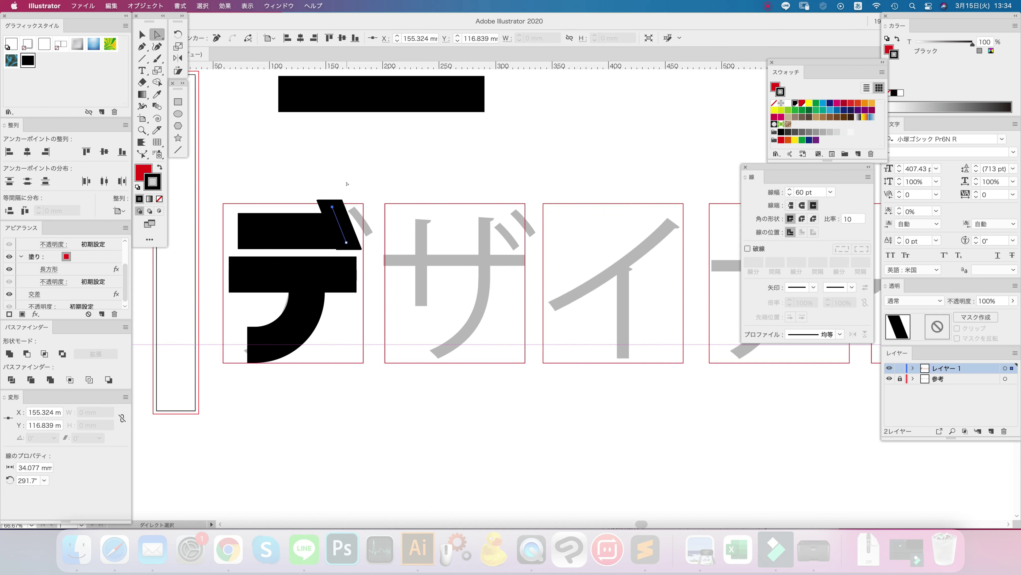
{"action": "left_click", "coordinate": [284, 155]}
Step: Set the extra height of the diagonal line's rectangle (長方形) fill effect to 3 mm
{"action": "left_click", "coordinate": [144, 35]}
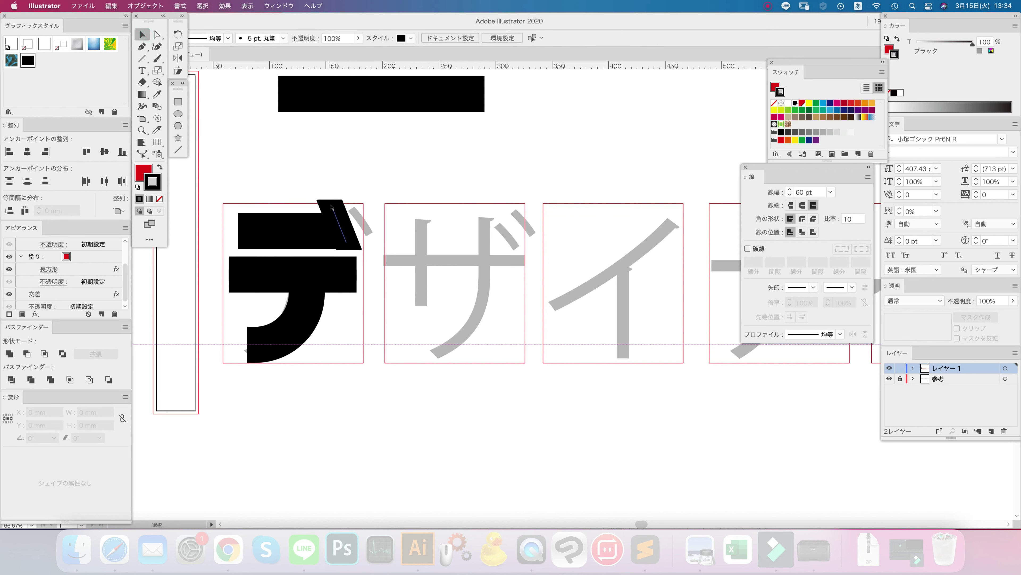
{"action": "left_click", "coordinate": [337, 221]}
{"action": "left_click", "coordinate": [49, 269]}
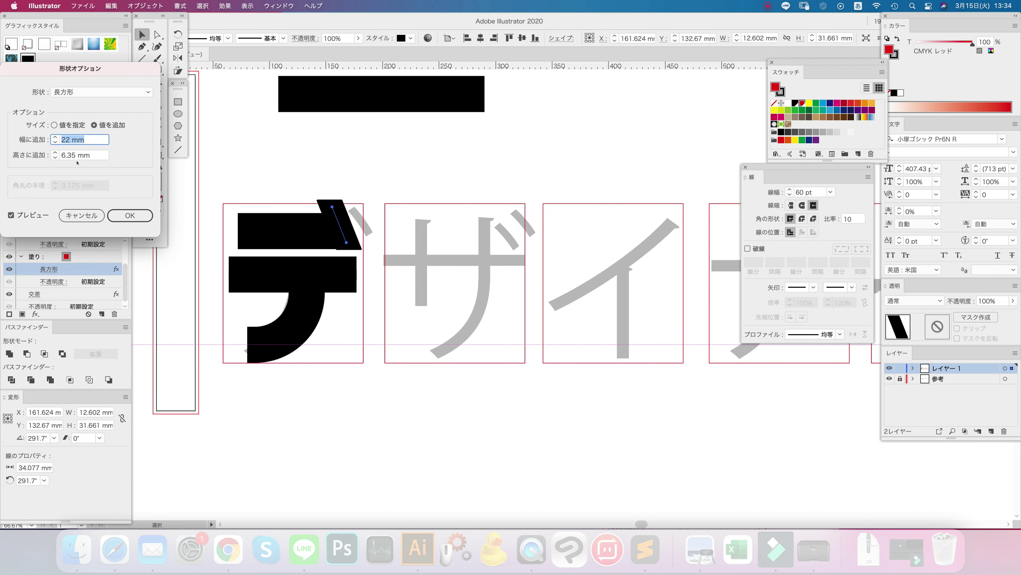
{"action": "left_click", "coordinate": [55, 158]}
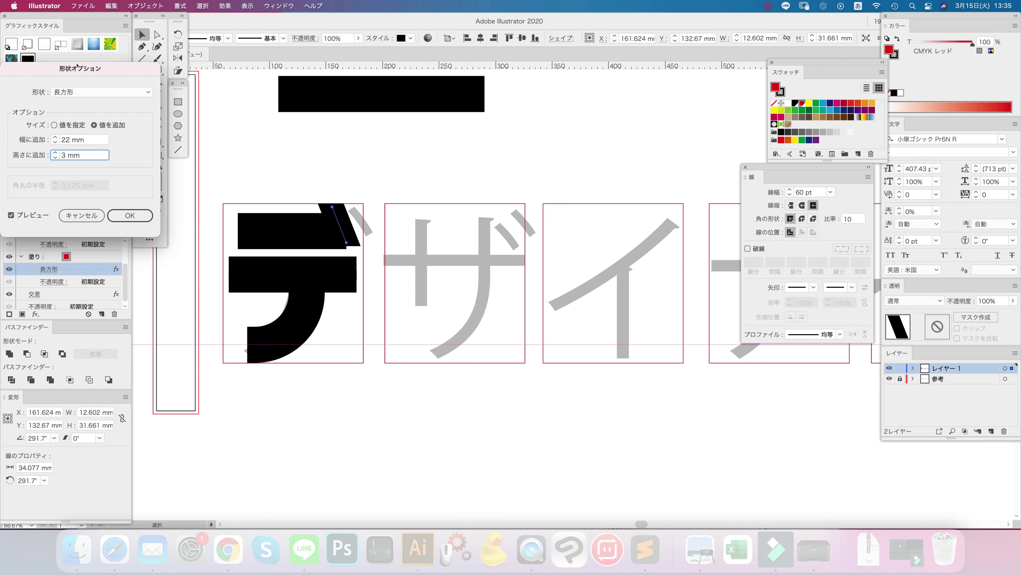
{"action": "key", "text": "Return"}
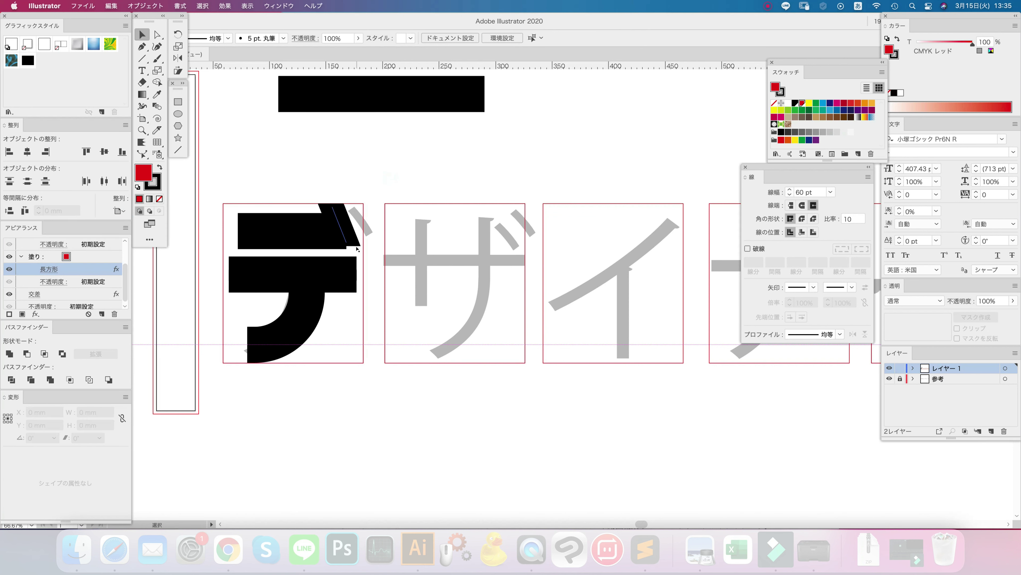
Step: Shorten the diagonal line from its lower end to about 23 mm and duplicate it to the right as the second dakuten mark
{"action": "key", "text": "a"}
{"action": "left_click_drag", "start_coordinate": [348, 243], "coordinate": [346, 230]}
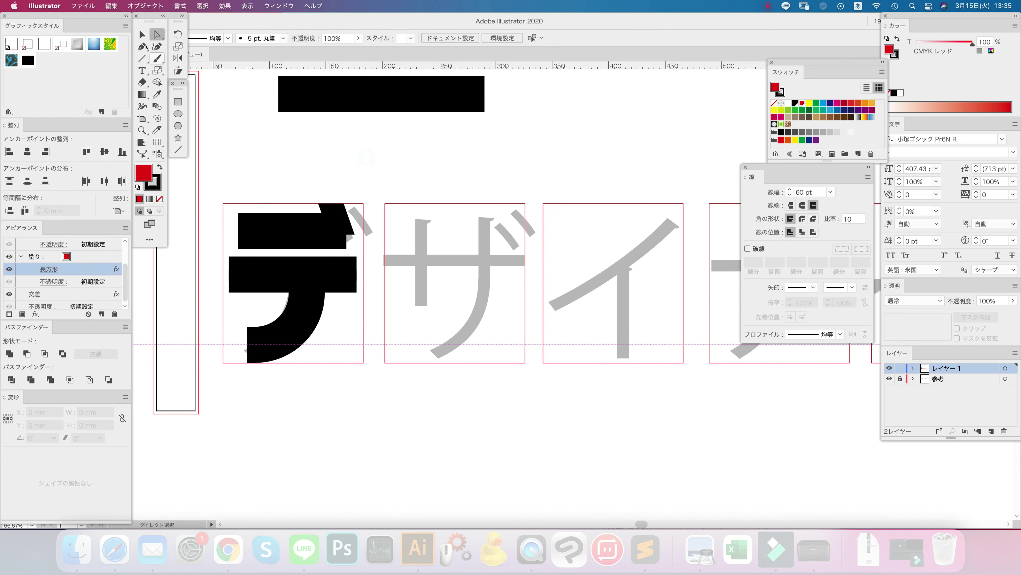
{"action": "left_click_drag", "start_coordinate": [334, 212], "coordinate": [359, 213]}
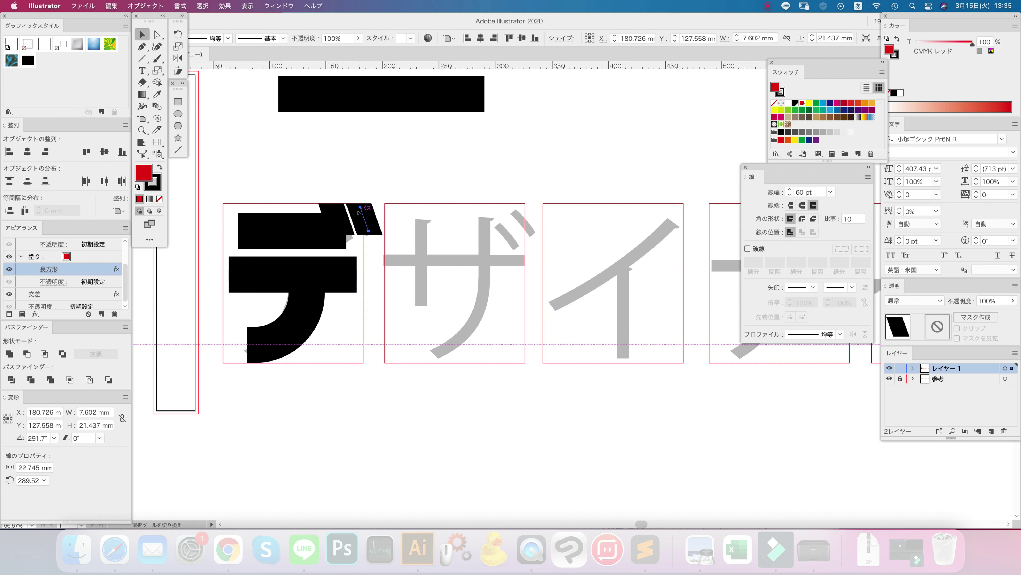
Step: Set the stroke weight of both dakuten marks of デ to 50 pt and deselect them
{"action": "left_click", "coordinate": [336, 209], "text": "shift"}
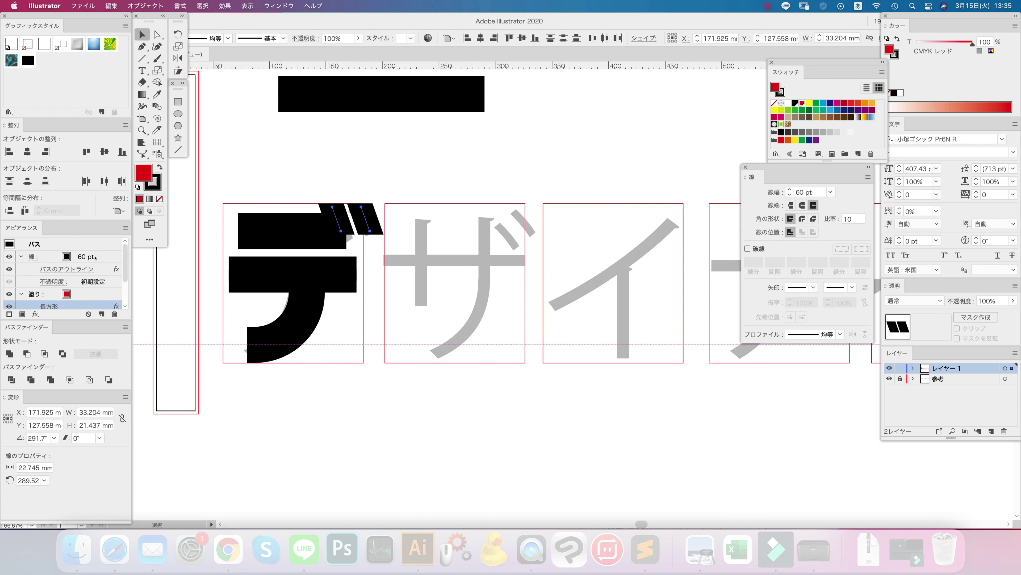
{"action": "left_click", "coordinate": [114, 257]}
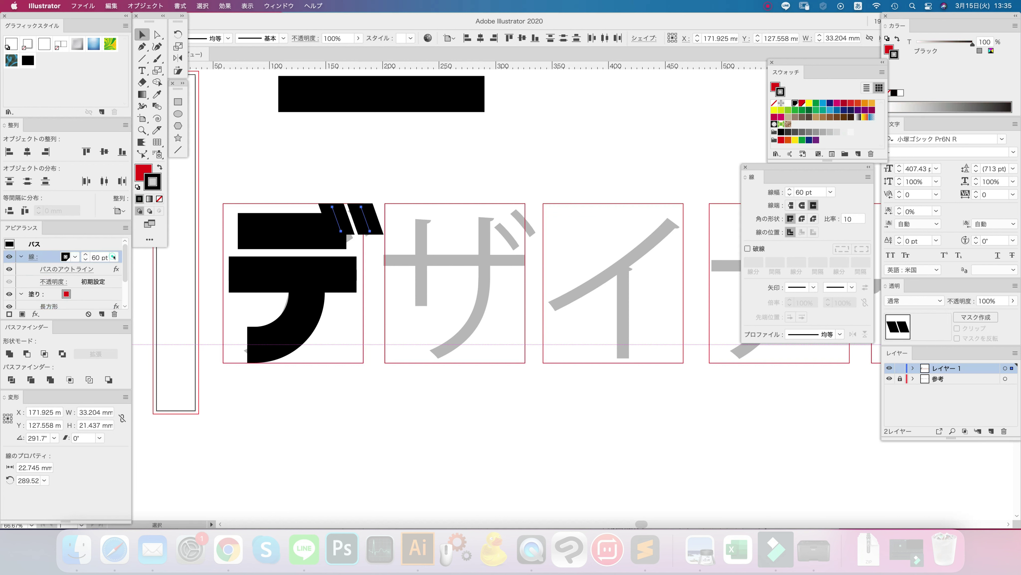
{"action": "left_click", "coordinate": [789, 193]}
{"action": "left_click", "coordinate": [789, 193]}
{"action": "left_click", "coordinate": [389, 178]}
Step: Nudge the dakuten marks of デ slightly to the left to tighten their spacing
{"action": "left_click", "coordinate": [368, 216]}
{"action": "key", "text": "Left"}
{"action": "key", "text": "Left"}
{"action": "key", "text": "Left"}
{"action": "key", "text": "Left"}
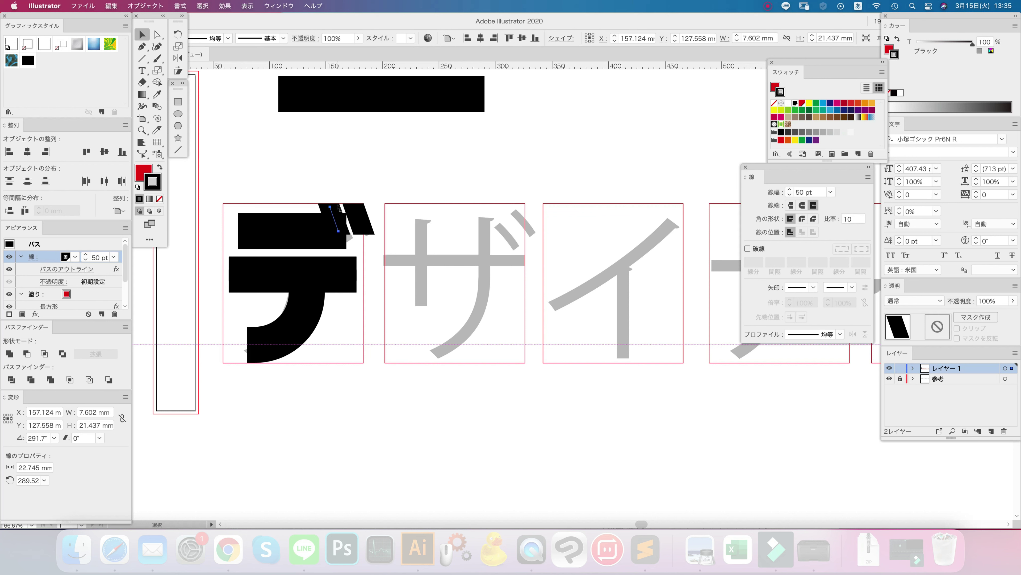
Step: Shorten the upper horizontal bar of デ at its right end to about 91 mm
{"action": "key", "text": "a"}
{"action": "left_click", "coordinate": [345, 231]}
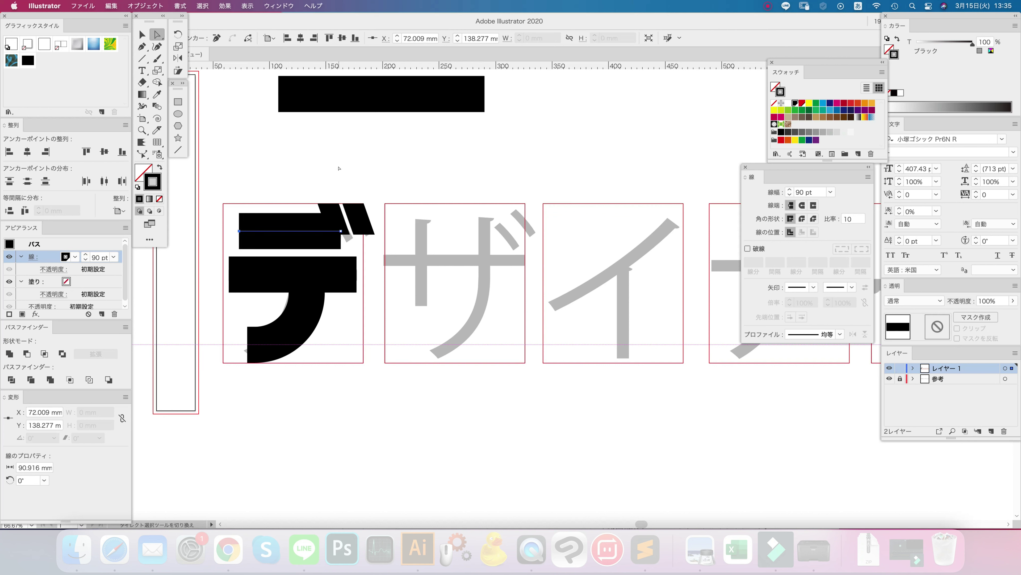
{"action": "left_click", "coordinate": [358, 145]}
Step: Draw a vertical line about 136 mm long along the right edge of the デ frame, clear its appearance and convert it to a guide
{"action": "left_click", "coordinate": [179, 150]}
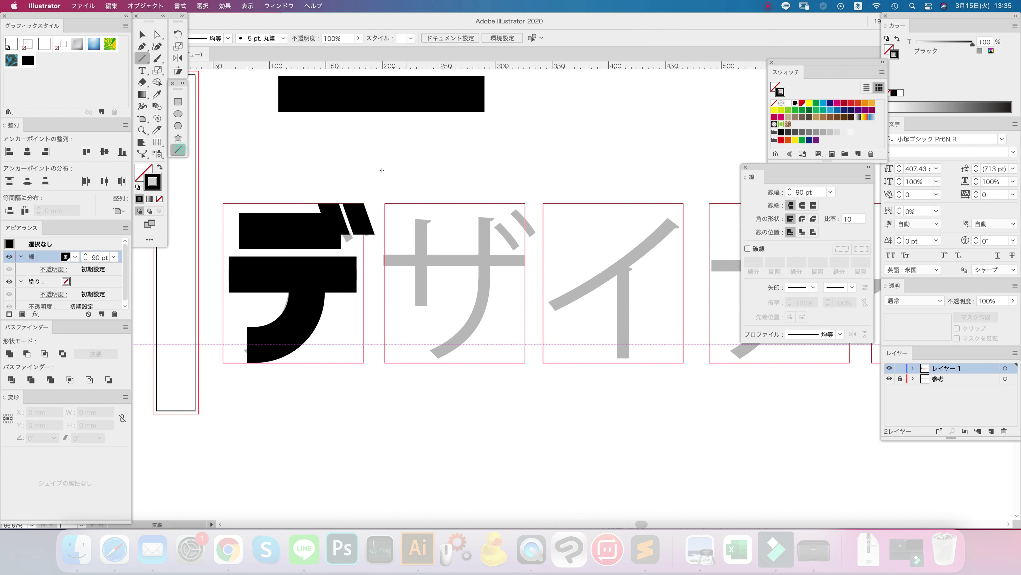
{"action": "left_click_drag", "start_coordinate": [363, 161], "coordinate": [363, 315]}
{"action": "left_click", "coordinate": [126, 228]}
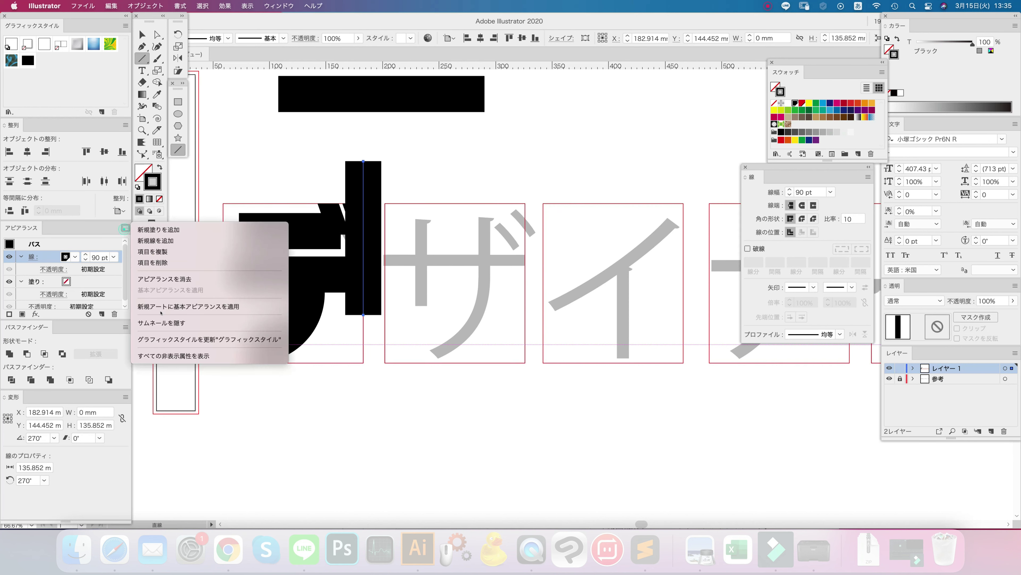
{"action": "left_click", "coordinate": [172, 277]}
{"action": "left_click", "coordinate": [143, 35]}
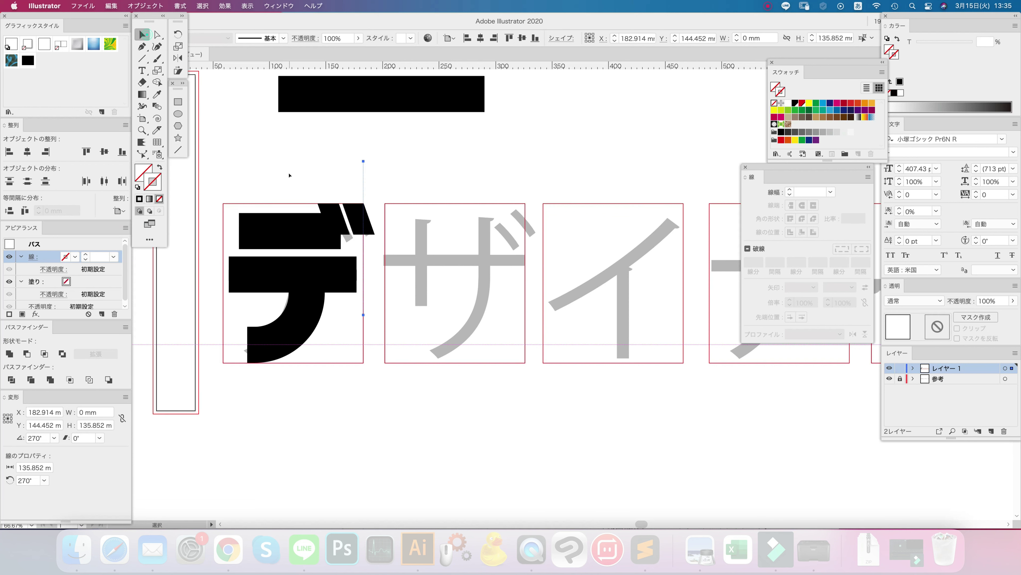
{"action": "key", "text": "super+5"}
Step: Draw a 124 mm horizontal bar across the full width of the ザ frame, using the 90 pt stroke of デ's lower bar
{"action": "left_click_drag", "start_coordinate": [387, 424], "coordinate": [348, 430]}
{"action": "left_click", "coordinate": [291, 287]}
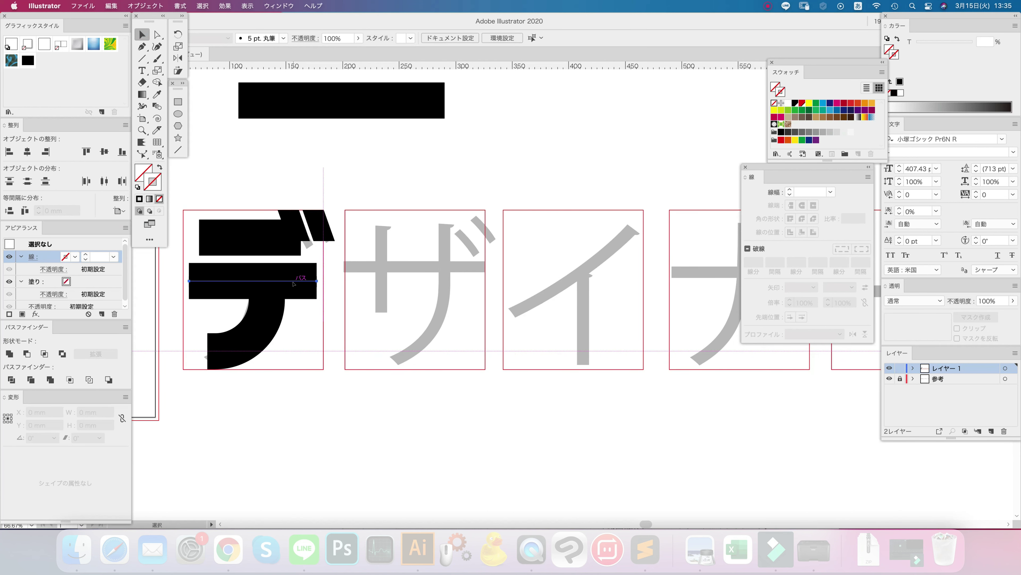
{"action": "key", "text": "backslash"}
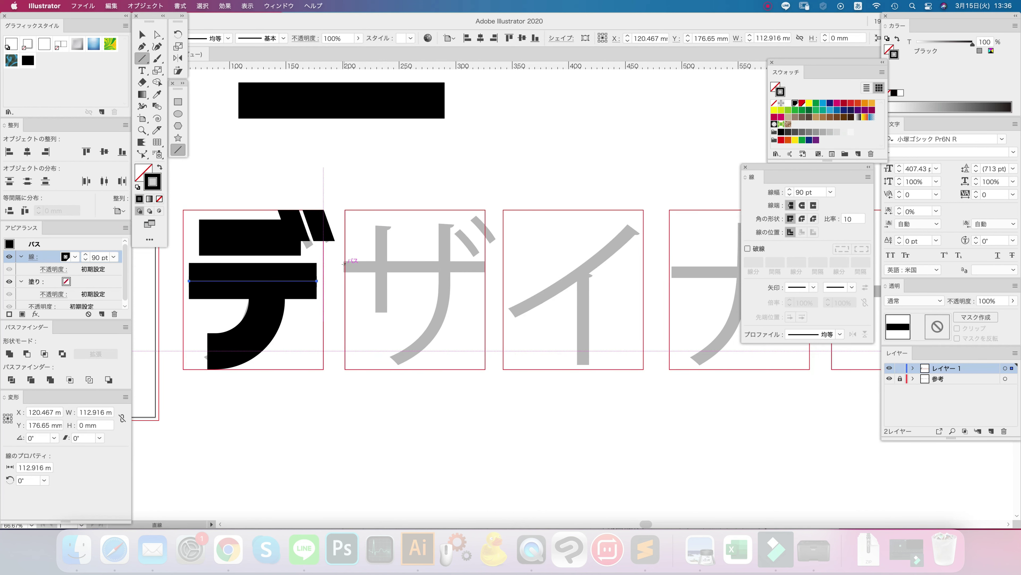
{"action": "left_click_drag", "start_coordinate": [345, 267], "coordinate": [486, 268]}
Step: Fine-tune the vertical position of ザ's horizontal bar over the reference to a Y of about 166.9 mm
{"action": "key", "text": "Down"}
{"action": "key", "text": "Down"}
{"action": "key", "text": "Down"}
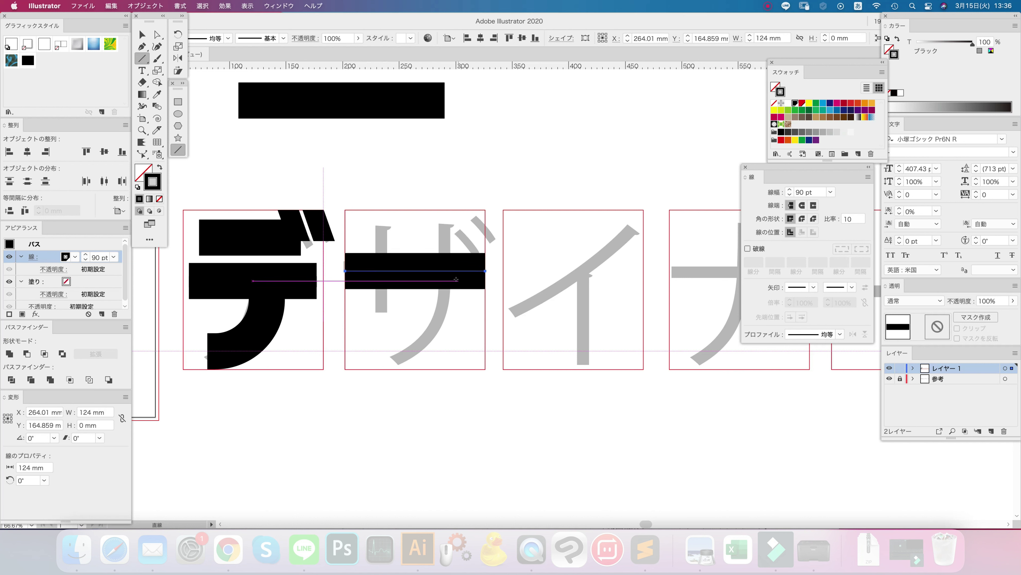
{"action": "key", "text": "Down"}
{"action": "key", "text": "Down"}
{"action": "key", "text": "Down"}
{"action": "key", "text": "Down"}
{"action": "key", "text": "Down"}
{"action": "key", "text": "Down"}
{"action": "key", "text": "Down"}
{"action": "key", "text": "Down"}
{"action": "key", "text": "Down"}
{"action": "key", "text": "Down"}
{"action": "key", "text": "Down"}
{"action": "key", "text": "Down"}
{"action": "key", "text": "Down"}
{"action": "key", "text": "Down"}
{"action": "key", "text": "Up"}
{"action": "key", "text": "Up"}
{"action": "key", "text": "Up"}
{"action": "key", "text": "Up"}
{"action": "key", "text": "Up"}
{"action": "key", "text": "Up"}
{"action": "key", "text": "Up"}
{"action": "key", "text": "Up"}
{"action": "key", "text": "Up"}
{"action": "key", "text": "Up"}
{"action": "key", "text": "Up"}
{"action": "key", "text": "Up"}
{"action": "key", "text": "Up"}
{"action": "key", "text": "Up"}
{"action": "key", "text": "Up"}
{"action": "key", "text": "Up"}
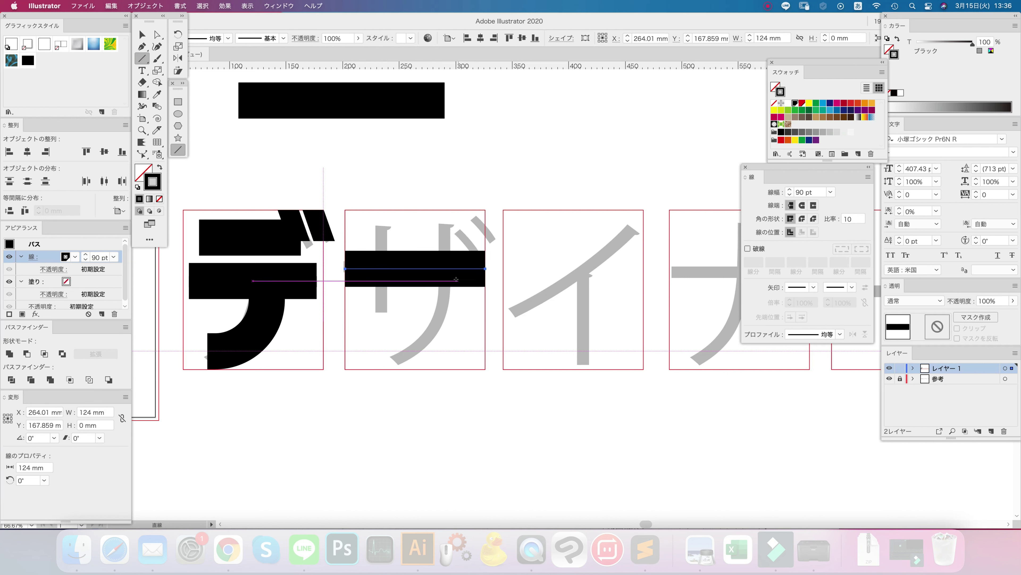
{"action": "key", "text": "Down"}
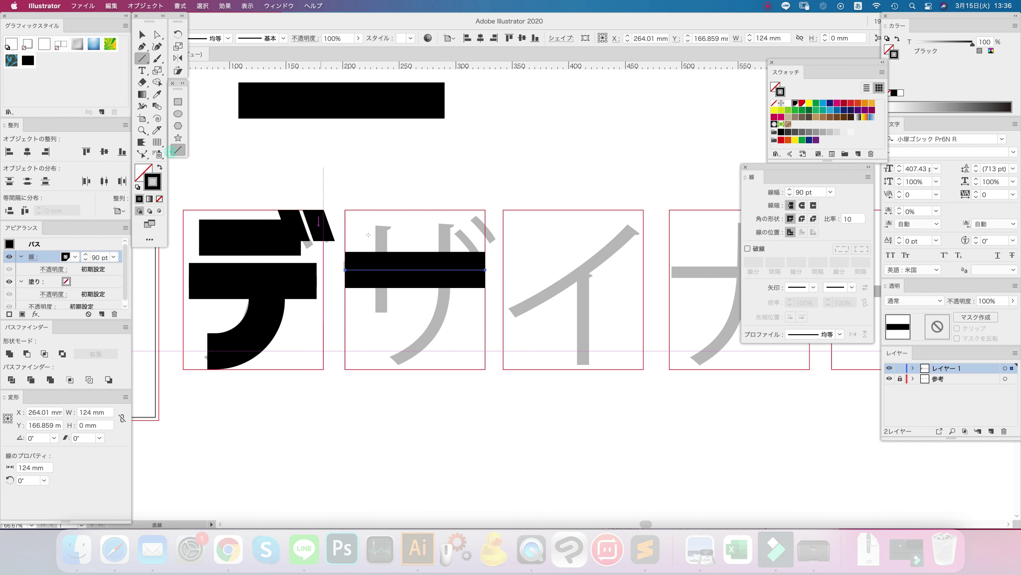
Step: Draw the left vertical stroke of ザ about 75 mm long over the reference and adjust its top end and horizontal position
{"action": "left_click_drag", "start_coordinate": [381, 227], "coordinate": [382, 313]}
{"action": "key", "text": "a"}
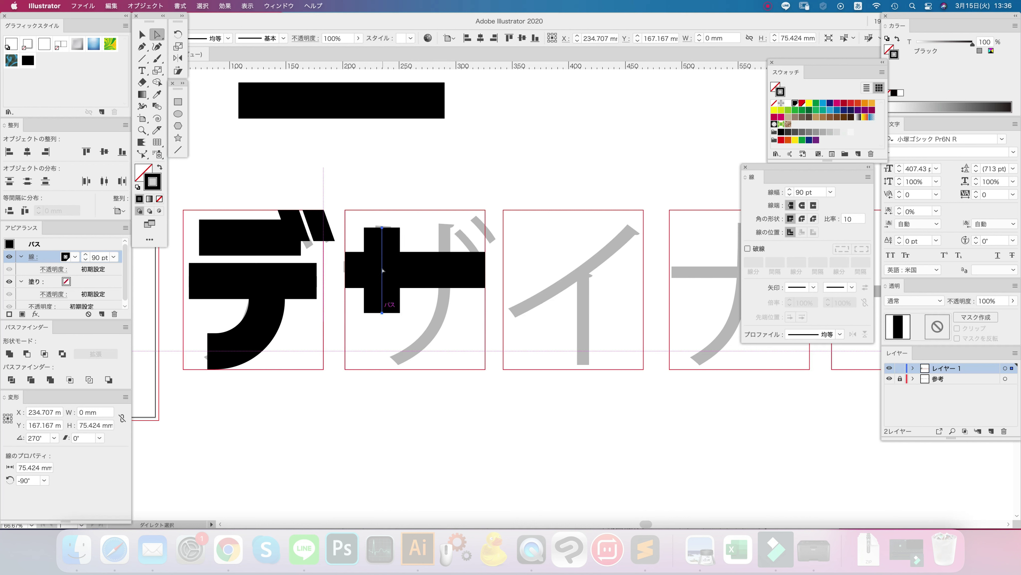
{"action": "left_click_drag", "start_coordinate": [379, 216], "coordinate": [395, 232]}
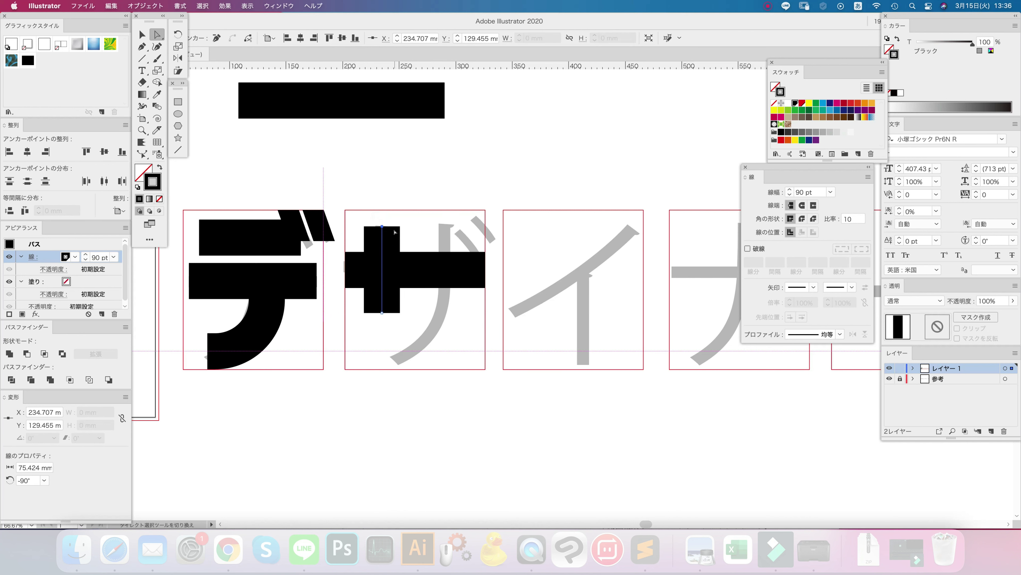
{"action": "left_click", "coordinate": [377, 249]}
Step: Copy the two dakuten marks of デ to the upper right of ザ
{"action": "left_click", "coordinate": [147, 40]}
{"action": "left_click", "coordinate": [319, 225]}
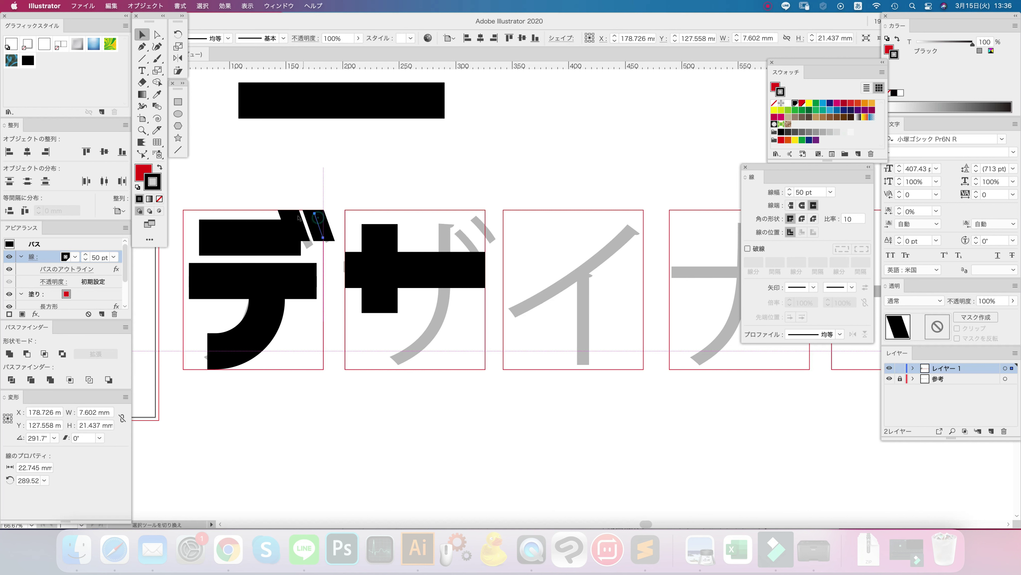
{"action": "left_click_drag", "start_coordinate": [324, 197], "coordinate": [478, 205]}
{"action": "left_click", "coordinate": [444, 148]}
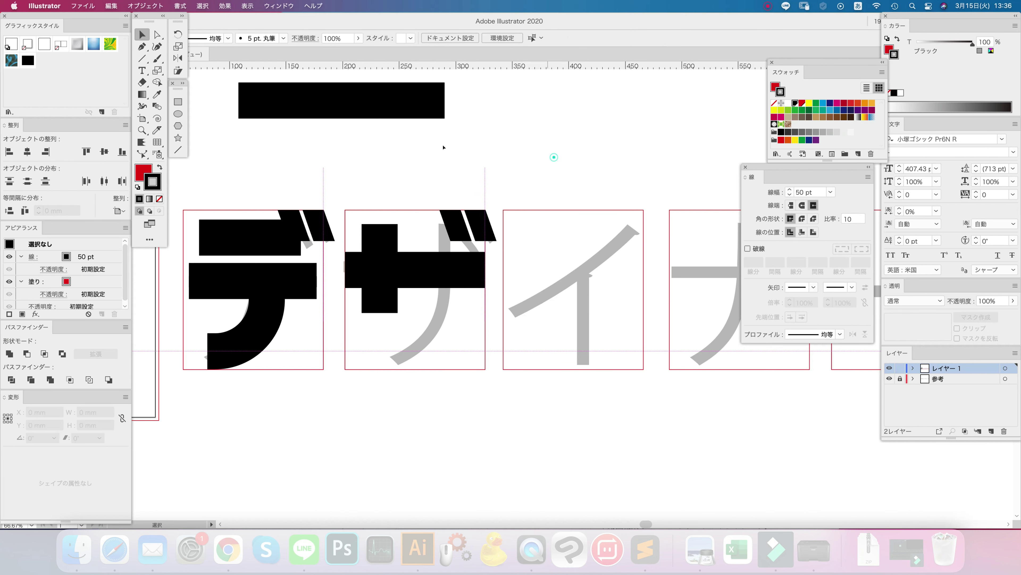
Step: Draw an angular path about 57 mm wide and 100 mm high with the Pen tool over the curved right stroke of ザ
{"action": "key", "text": "p"}
{"action": "left_click", "coordinate": [374, 351]}
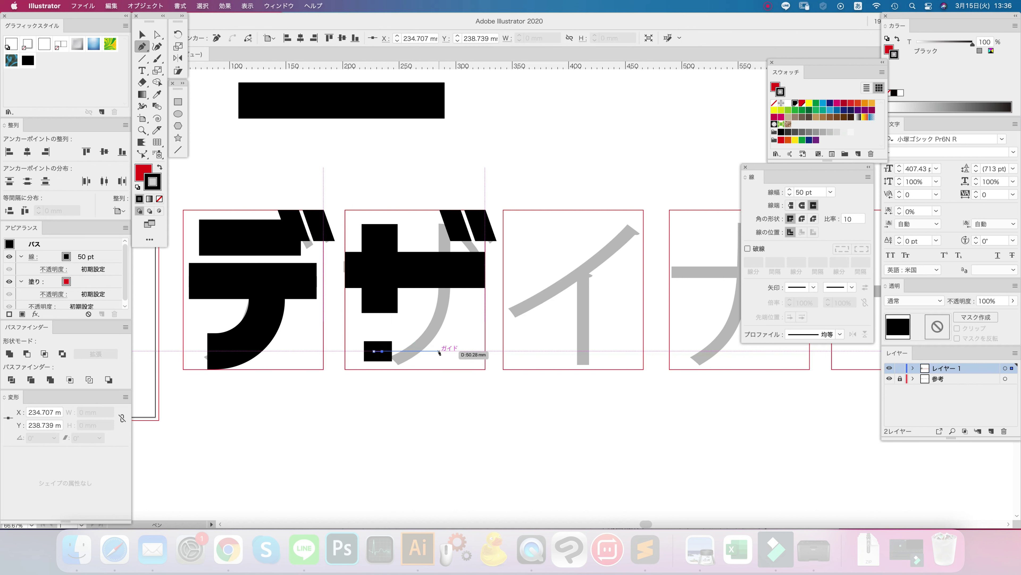
{"action": "left_click", "coordinate": [438, 352]}
{"action": "left_click", "coordinate": [439, 237]}
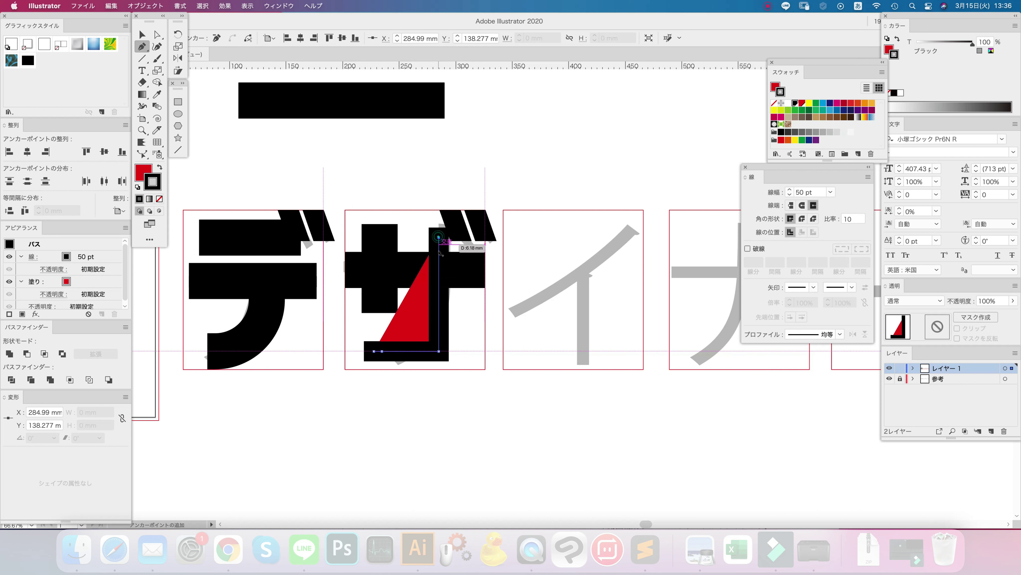
Step: Copy the horizontal bar's 90 pt black stroke and empty fill onto the angular path of ザ with the Eyedropper, then deselect it
{"action": "key", "text": "v"}
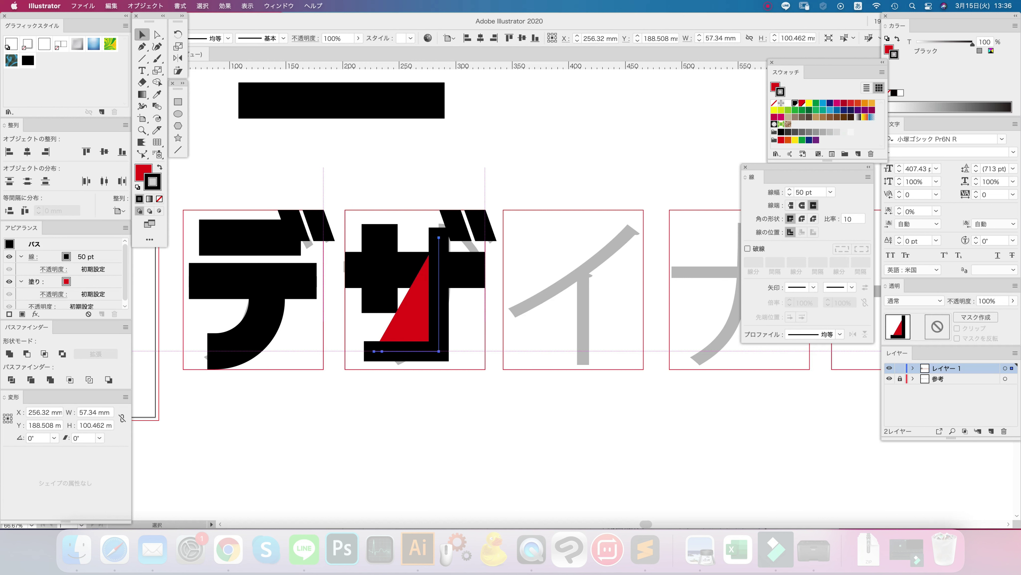
{"action": "key", "text": "i"}
{"action": "left_click", "coordinate": [380, 268]}
{"action": "key", "text": "shift+super+a"}
Step: Try different heights for the top end of the right stroke of ザ
{"action": "key", "text": "a"}
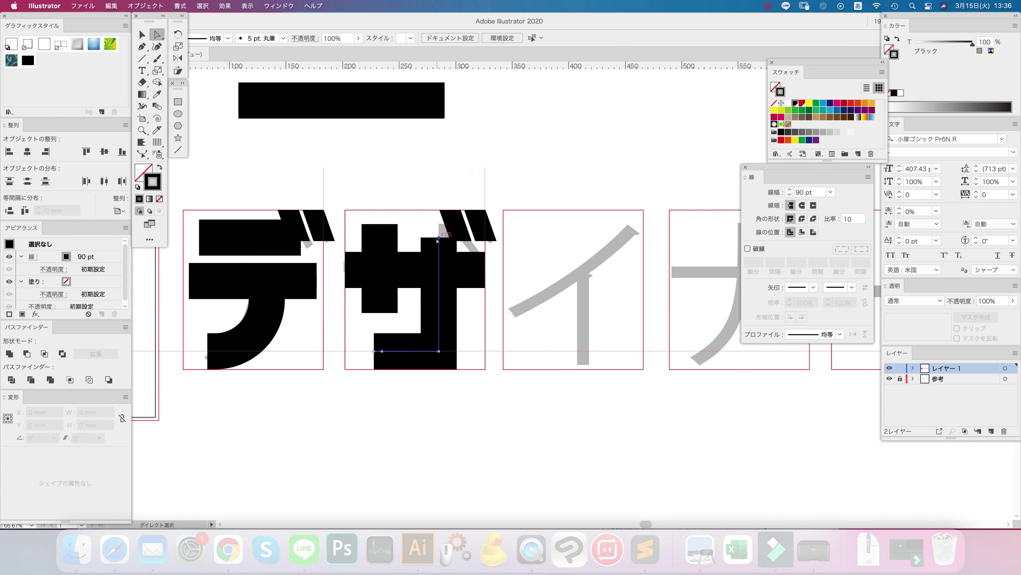
{"action": "mouse_move", "coordinate": [438, 238]}
{"action": "left_mouse_down"}
{"action": "mouse_move", "coordinate": [439, 226]}
{"action": "mouse_move", "coordinate": [380, 225]}
{"action": "mouse_move", "coordinate": [380, 239]}
{"action": "mouse_move", "coordinate": [380, 225]}
{"action": "left_mouse_up"}
{"action": "key", "text": "super+z"}
{"action": "key", "text": "super+z"}
{"action": "key", "text": "super+z"}
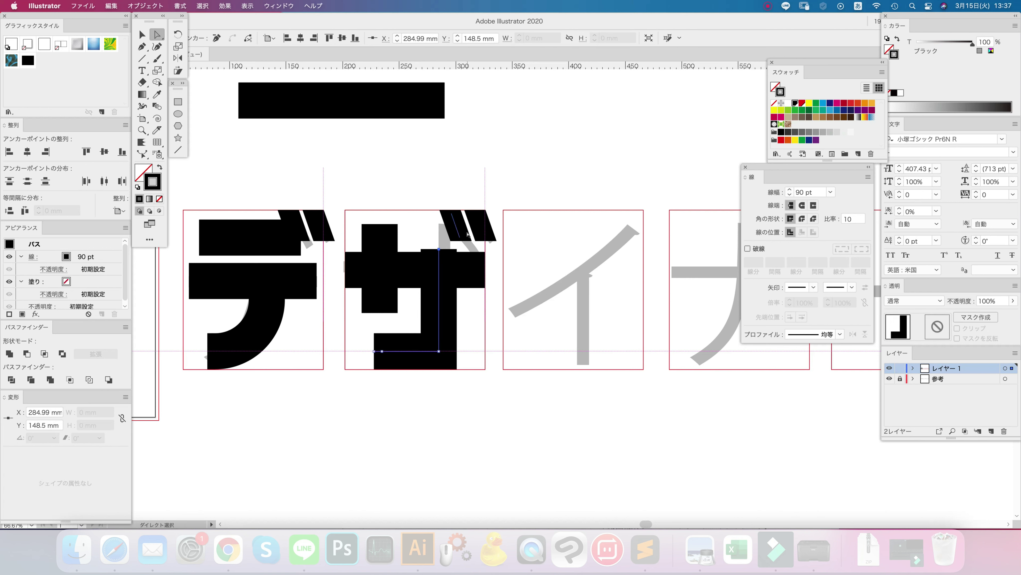
Step: Remove the copied dakuten marks from ザ
{"action": "left_click", "coordinate": [143, 35]}
{"action": "key", "text": "super+z"}
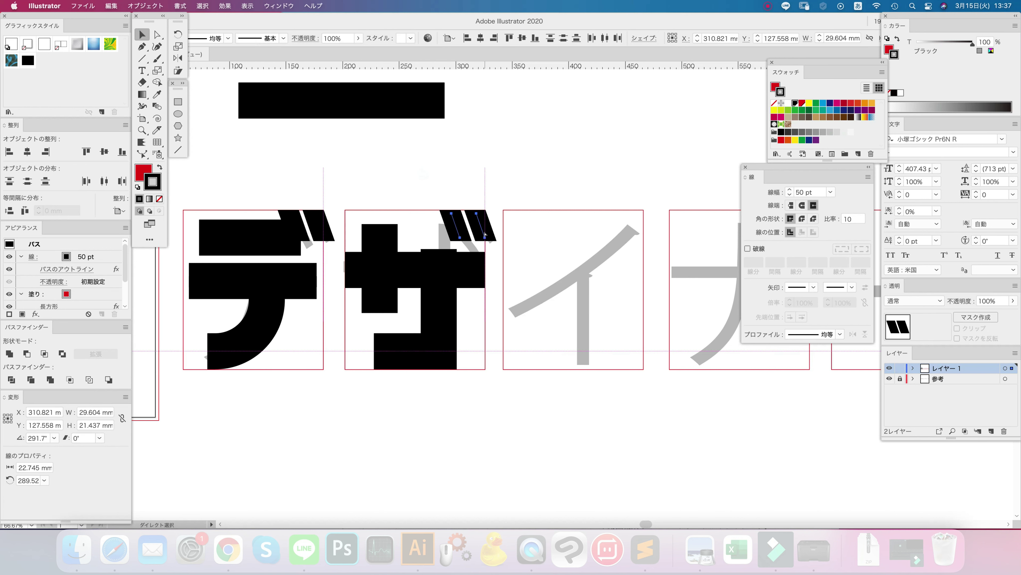
{"action": "key", "text": "super+z"}
Step: Raise the top end of ザ's right stroke to line up with the top of the left vertical stroke
{"action": "key", "text": "a"}
{"action": "left_click_drag", "start_coordinate": [438, 249], "coordinate": [439, 237]}
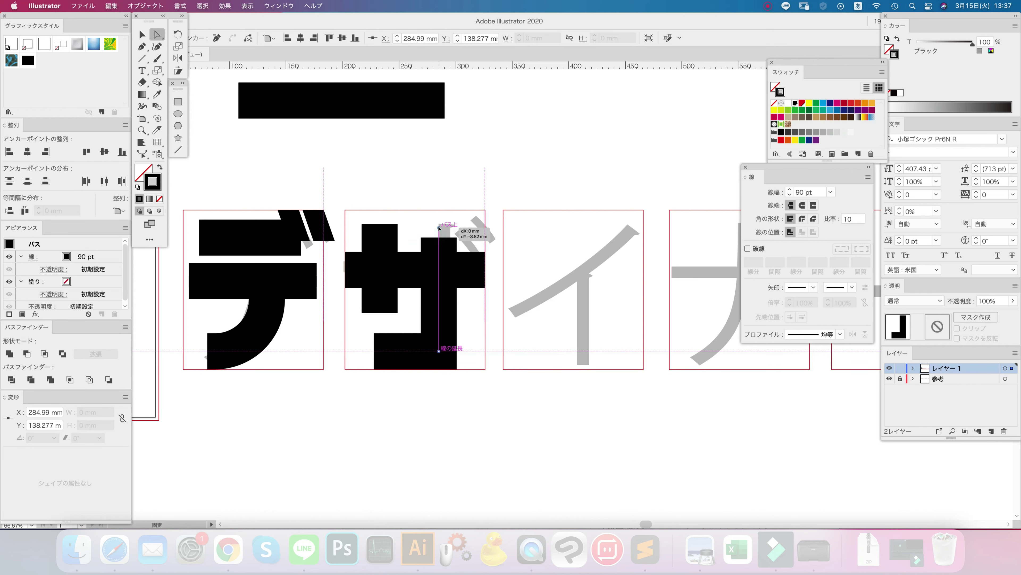
{"action": "left_click", "coordinate": [467, 228]}
Step: Round the corner of ザ's right stroke to a radius of 50.28 mm
{"action": "left_click", "coordinate": [446, 316]}
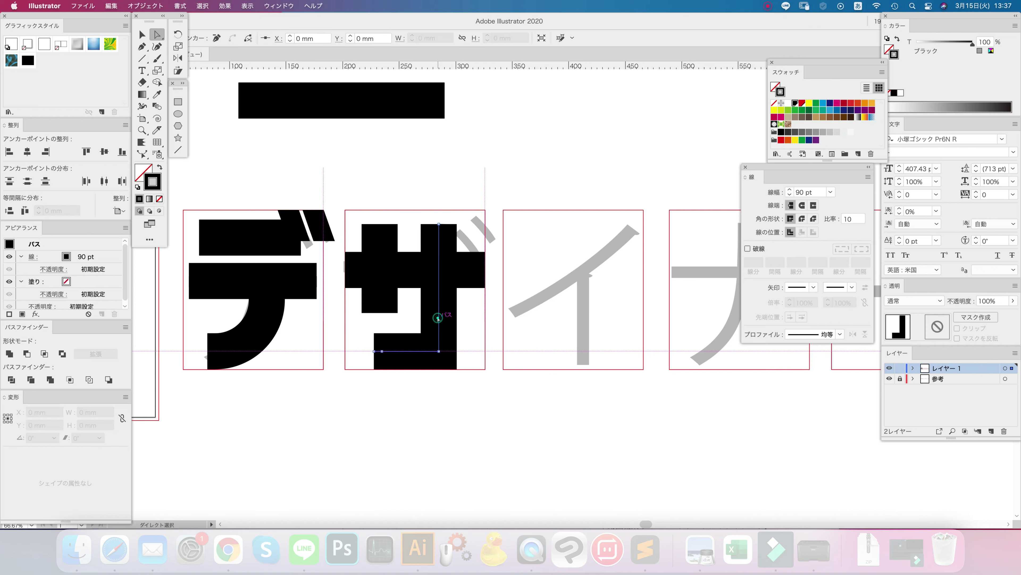
{"action": "left_click", "coordinate": [439, 351]}
{"action": "left_click_drag", "start_coordinate": [432, 344], "coordinate": [334, 241]}
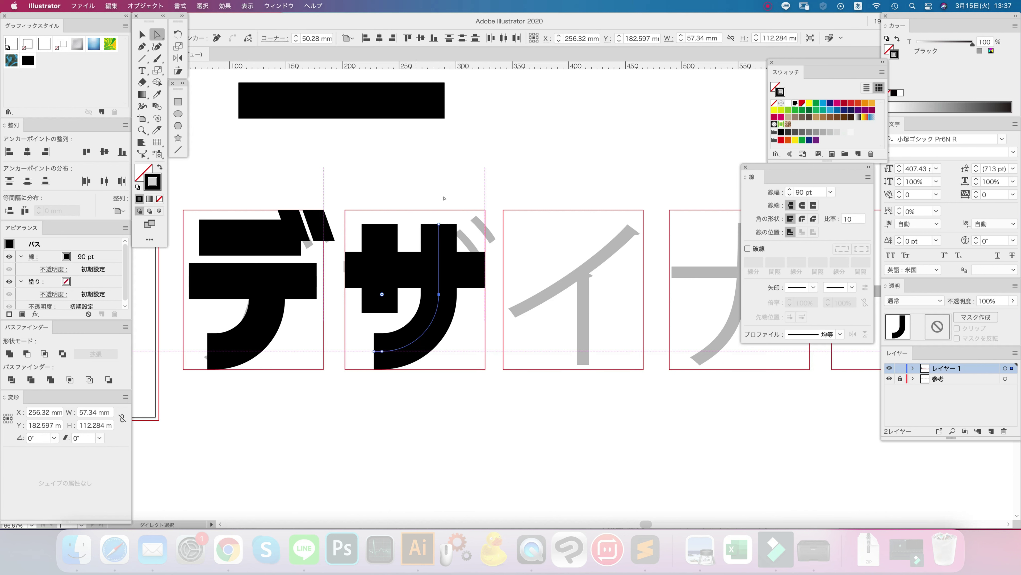
Step: Show the hidden dakuten marks of ザ again and clear the selection
{"action": "left_click", "coordinate": [444, 199]}
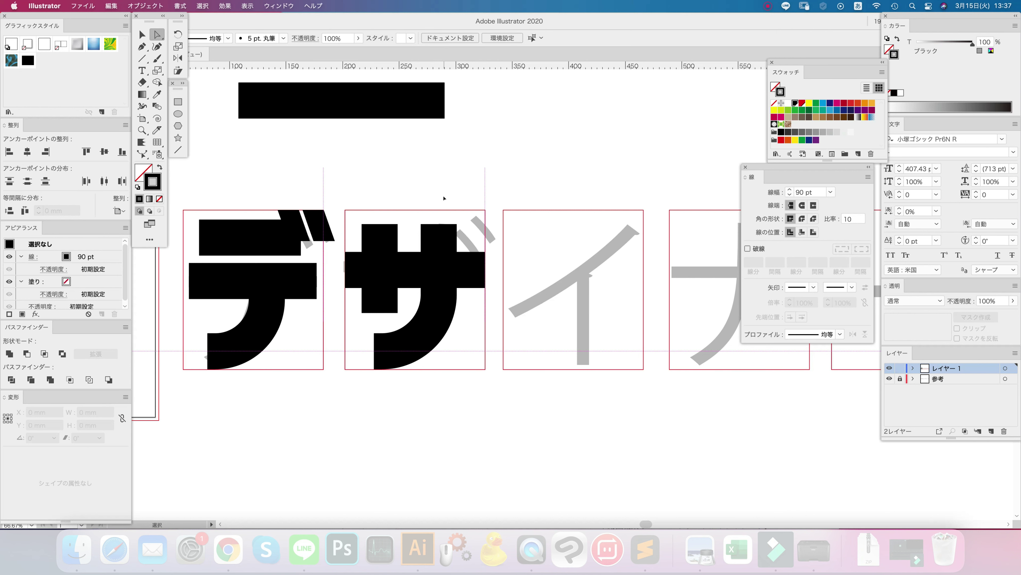
{"action": "key", "text": "alt+super+3"}
{"action": "left_click", "coordinate": [457, 199]}
{"action": "left_click_drag", "start_coordinate": [564, 348], "coordinate": [421, 361]}
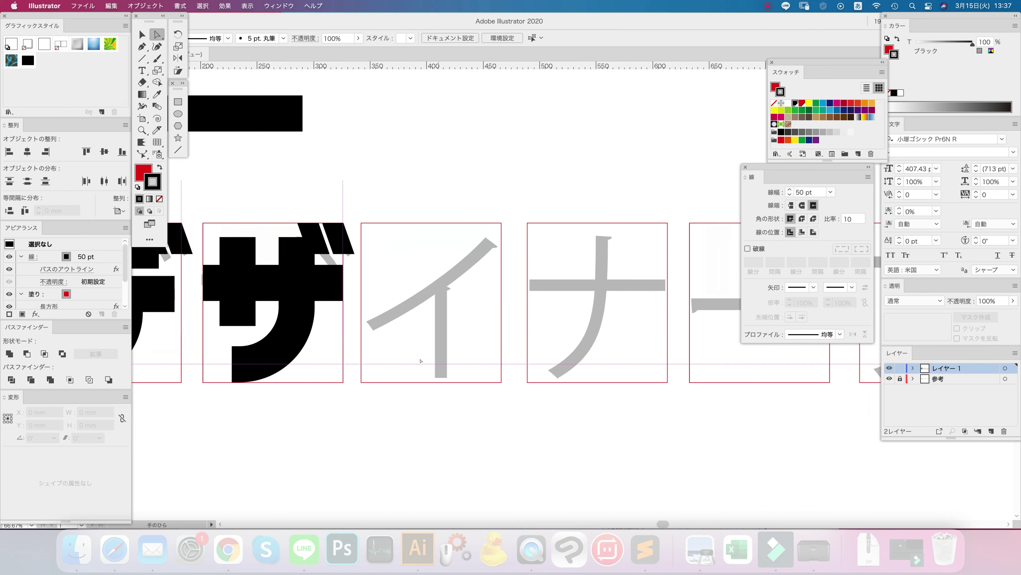
Step: Draw イ's vertical stroke at 90 pt, about 78.3 mm long, down to the bottom edge of its frame
{"action": "left_click", "coordinate": [240, 258]}
{"action": "key", "text": "backslash"}
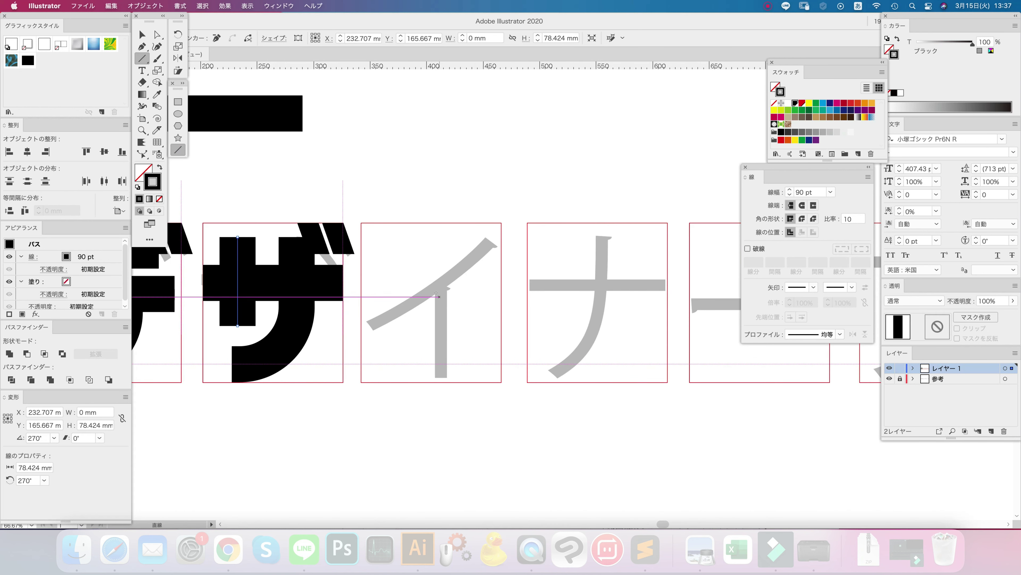
{"action": "left_click_drag", "start_coordinate": [438, 294], "coordinate": [439, 382]}
{"action": "left_click", "coordinate": [483, 416], "text": "super"}
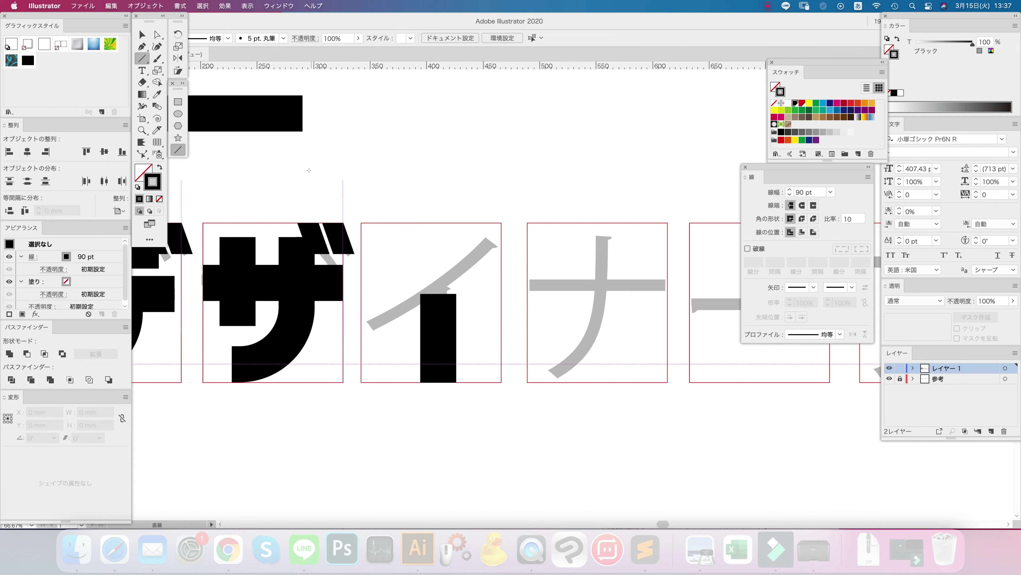
Step: Draw イ's other stroke as a right-angled 90 pt path about 98.4 mm wide and 72.5 mm high, running down and then left
{"action": "left_click", "coordinate": [142, 48]}
{"action": "left_click", "coordinate": [439, 325], "text": "super"}
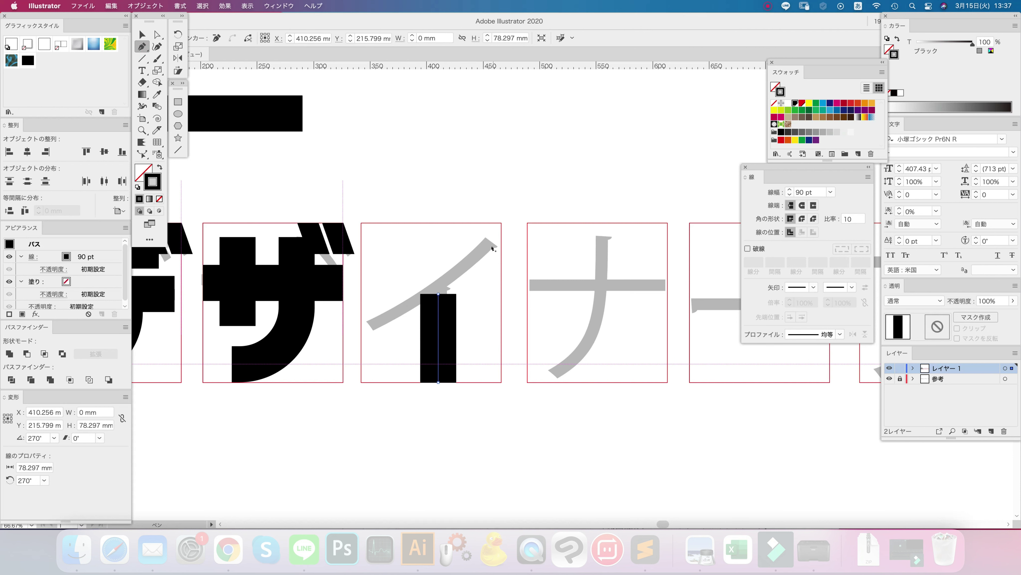
{"action": "left_click", "coordinate": [482, 238]}
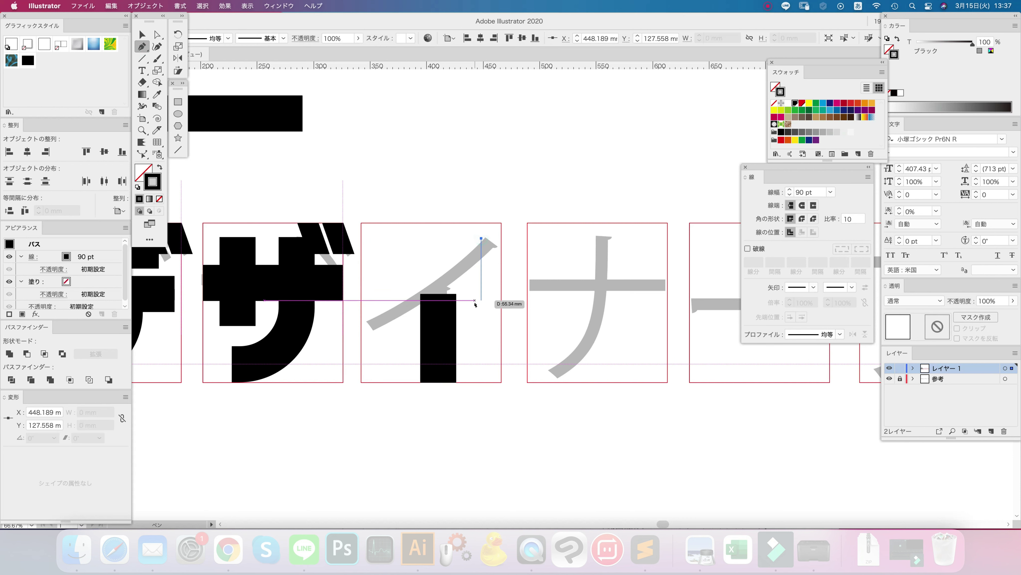
{"action": "left_click", "coordinate": [481, 320]}
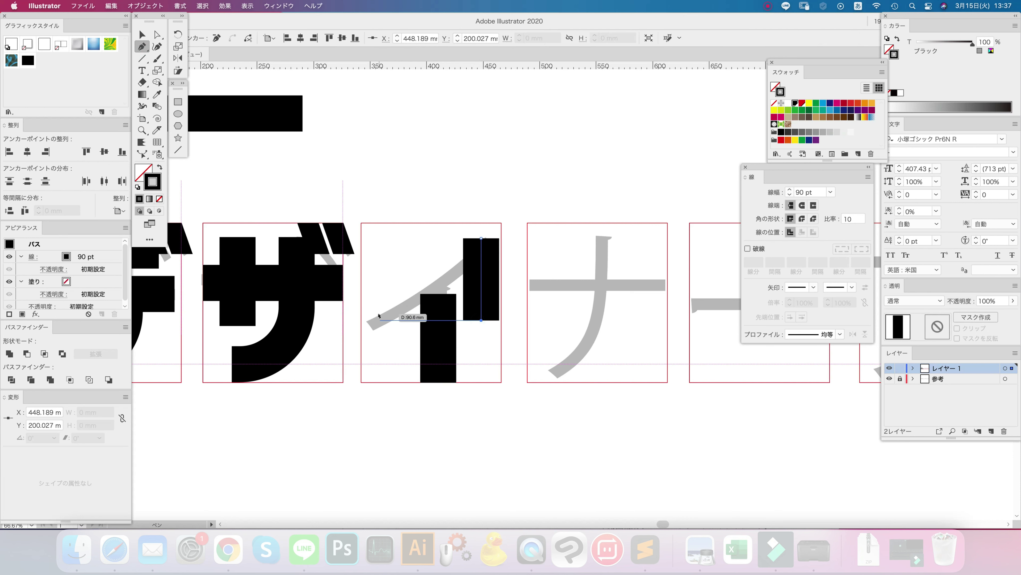
{"action": "left_click", "coordinate": [370, 320]}
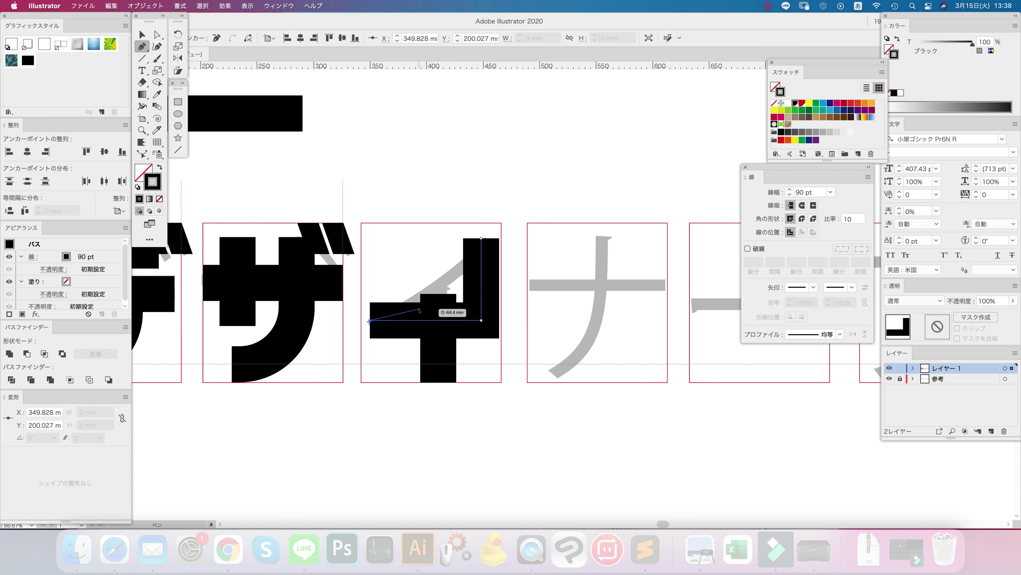
Step: Try adding an anchor point on the horizontal segment of イ's bent stroke and rounding its corner
{"action": "key", "text": "plus"}
{"action": "key", "text": "a"}
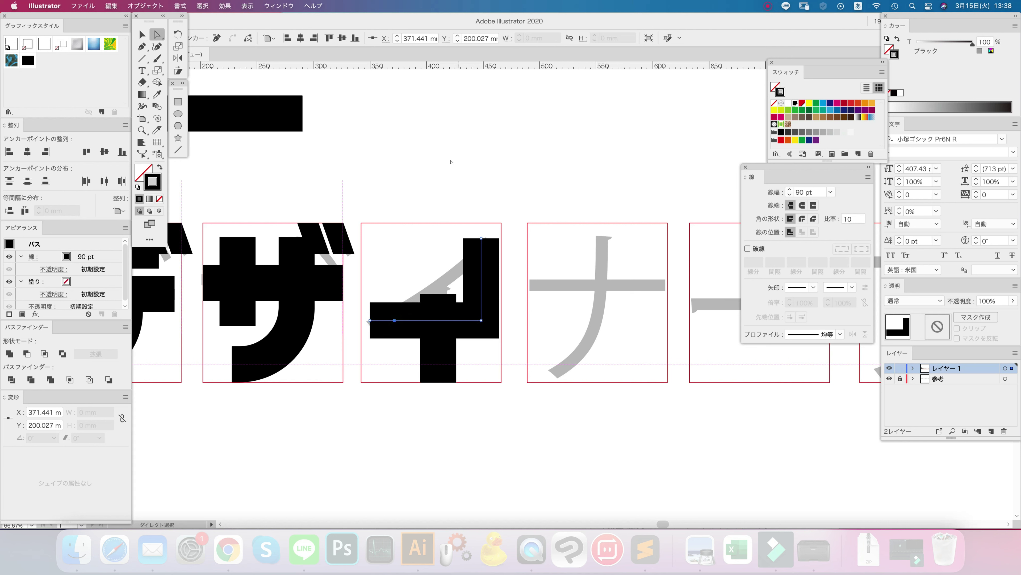
{"action": "left_click", "coordinate": [462, 292]}
{"action": "left_click", "coordinate": [483, 307]}
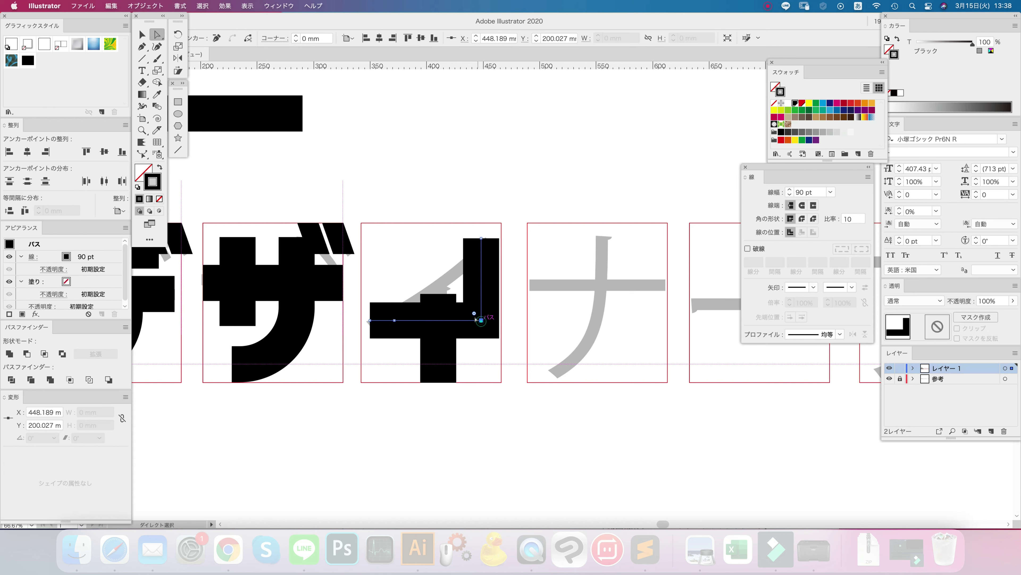
{"action": "left_click_drag", "start_coordinate": [476, 316], "coordinate": [398, 235]}
{"action": "left_click", "coordinate": [475, 326]}
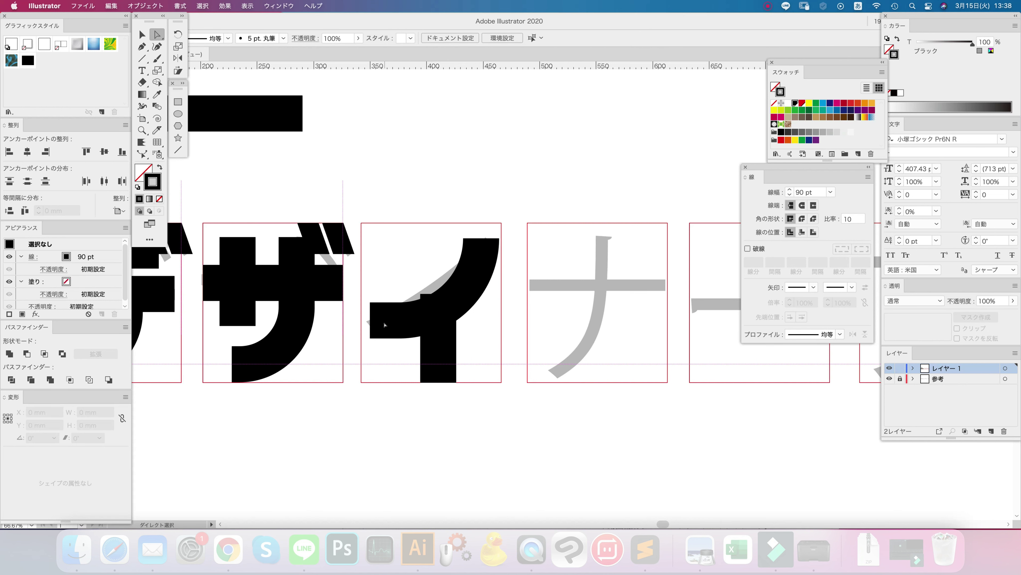
Step: Undo the corner rounding and the added anchor point on イ's bent stroke
{"action": "key", "text": "super+z"}
{"action": "key", "text": "super+z"}
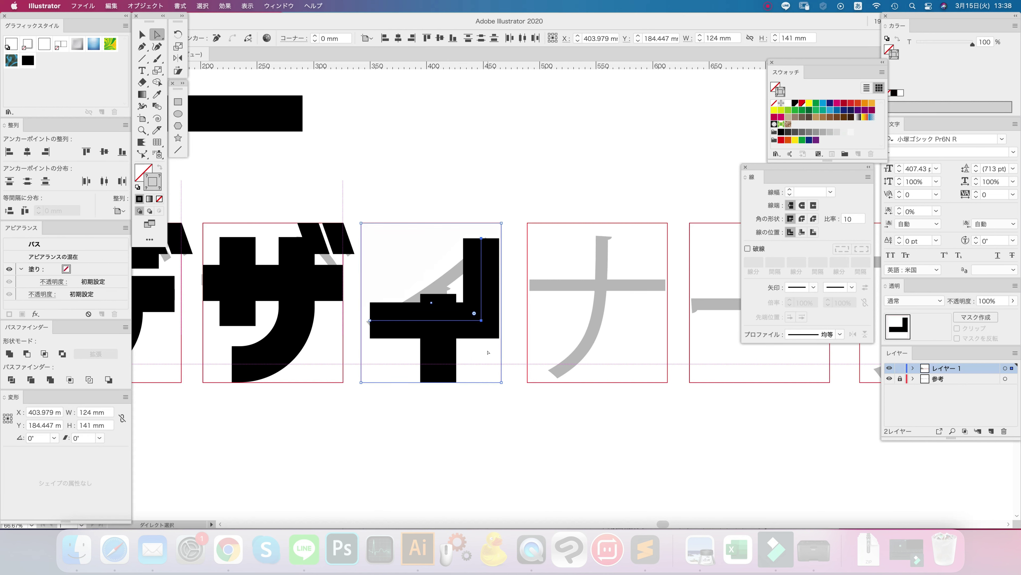
{"action": "key", "text": "super+z"}
{"action": "key", "text": "super+z"}
{"action": "key", "text": "super+z"}
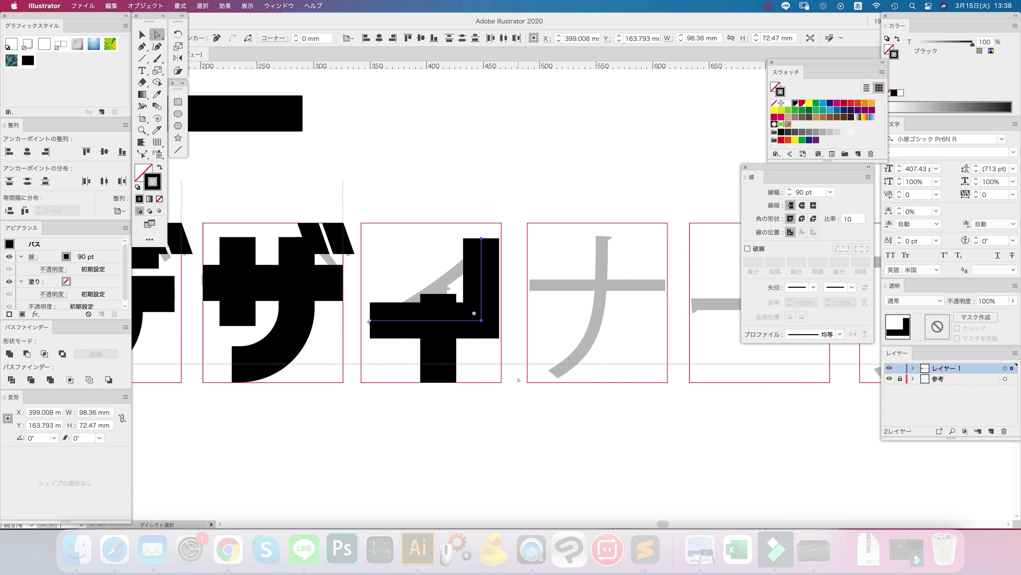
{"action": "key", "text": "super+z"}
Step: Narrow イ's bent stroke to 93.36 mm wide and add an anchor point near its left end
{"action": "left_click", "coordinate": [399, 325]}
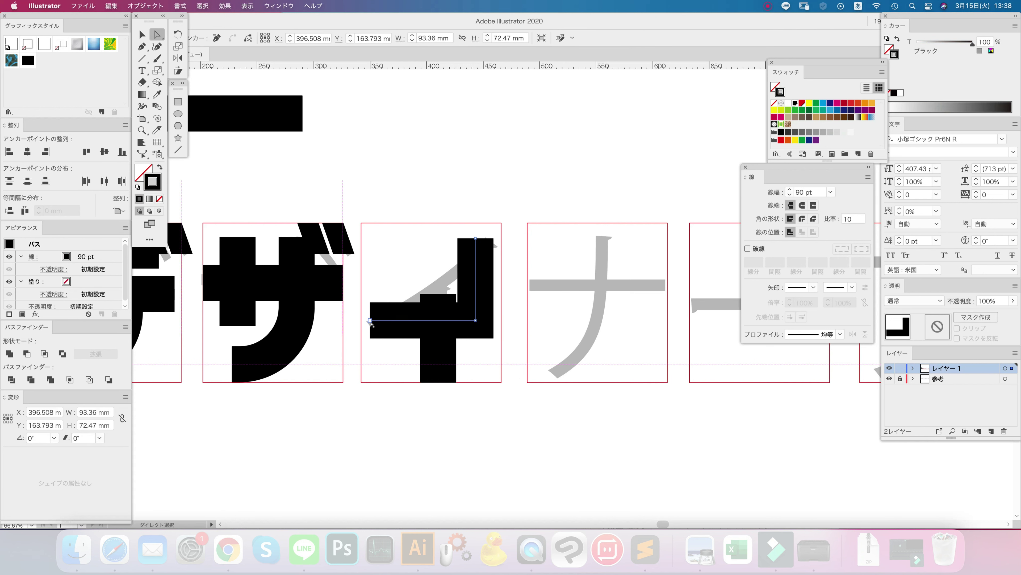
{"action": "mouse_move", "coordinate": [370, 320]}
{"action": "left_mouse_down"}
{"action": "mouse_move", "coordinate": [400, 323]}
{"action": "mouse_move", "coordinate": [370, 321]}
{"action": "left_mouse_up"}
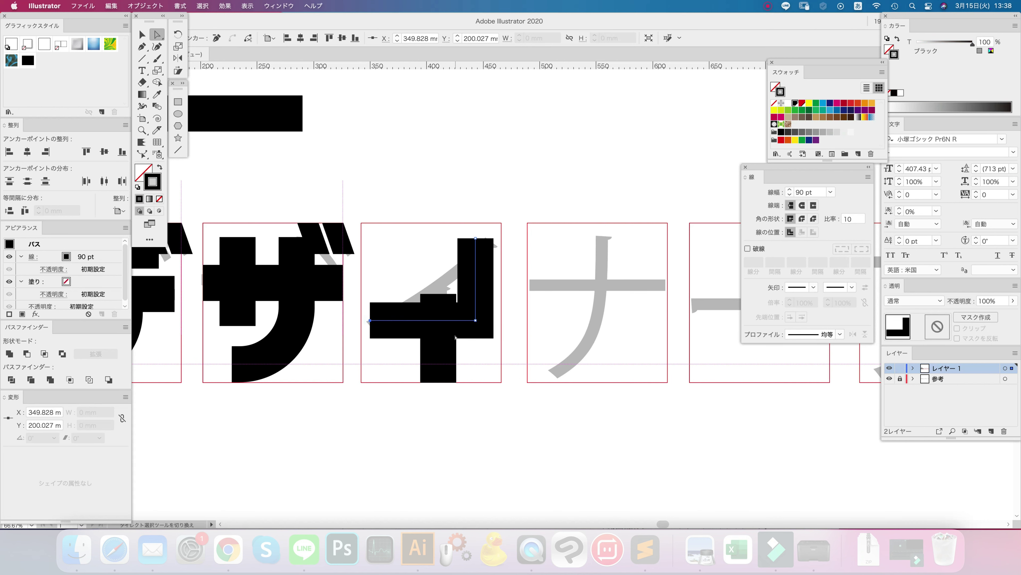
{"action": "key", "text": "plus"}
{"action": "left_click", "coordinate": [389, 321]}
{"action": "key", "text": "a"}
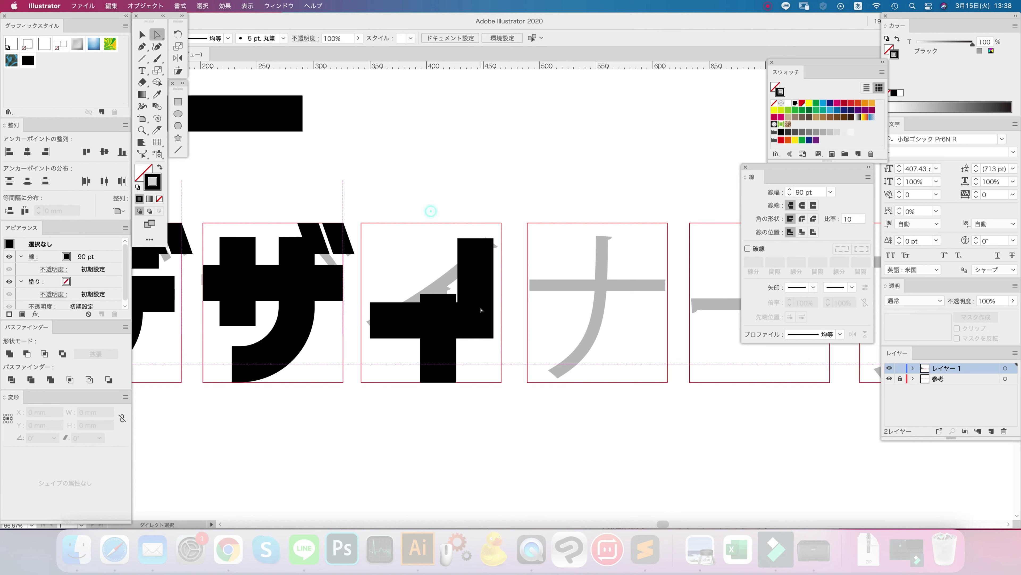
Step: Try rounding the corner of イ's bent stroke to a radius of 72.47 mm
{"action": "left_click_drag", "start_coordinate": [469, 312], "coordinate": [324, 219]}
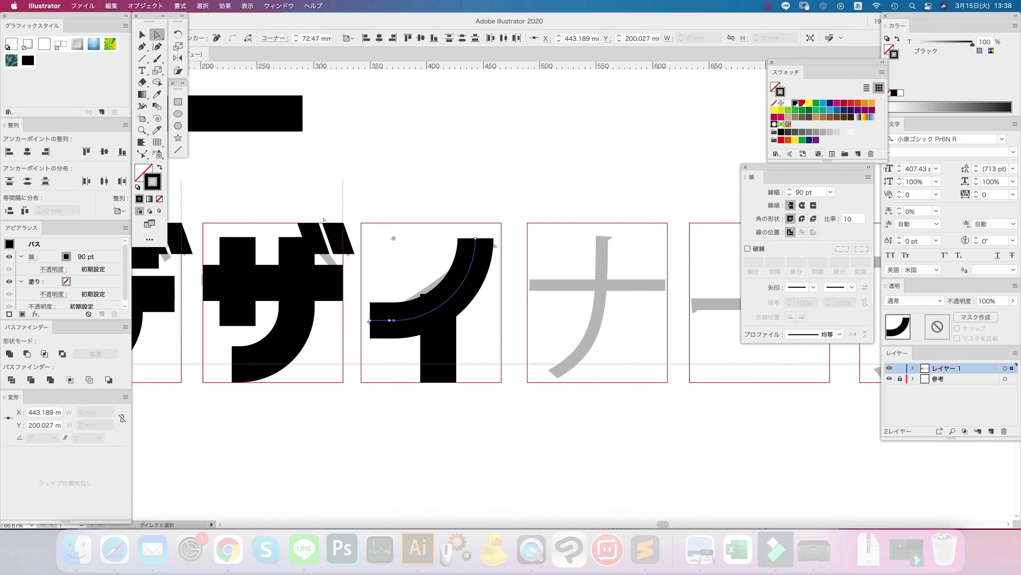
{"action": "left_click", "coordinate": [462, 189]}
{"action": "key", "text": "super+z"}
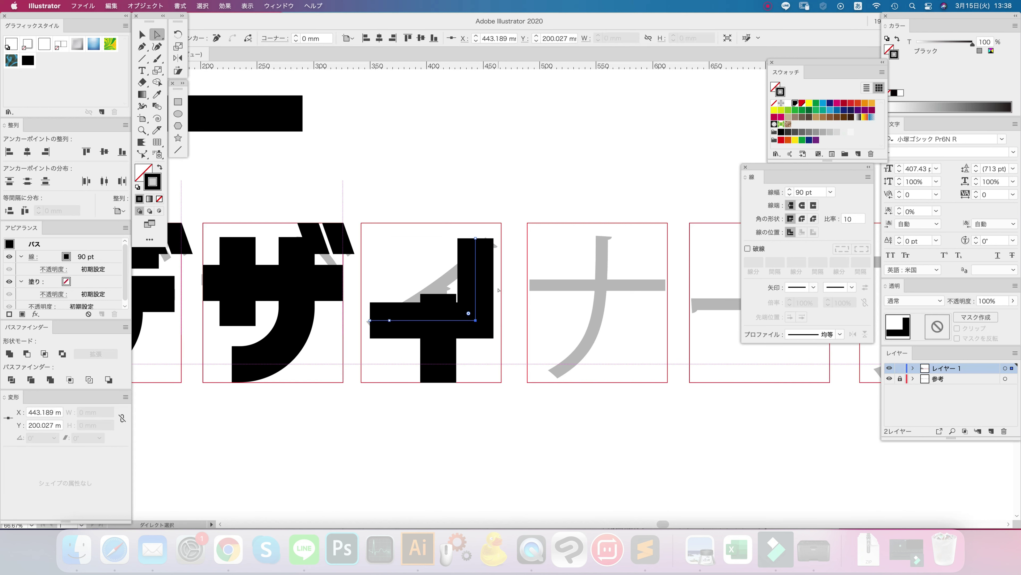
Step: Raise the top end of イ's bent stroke and shift its vertical segment left, making the path 91.36 mm wide and 77.47 mm high
{"action": "left_click", "coordinate": [475, 233]}
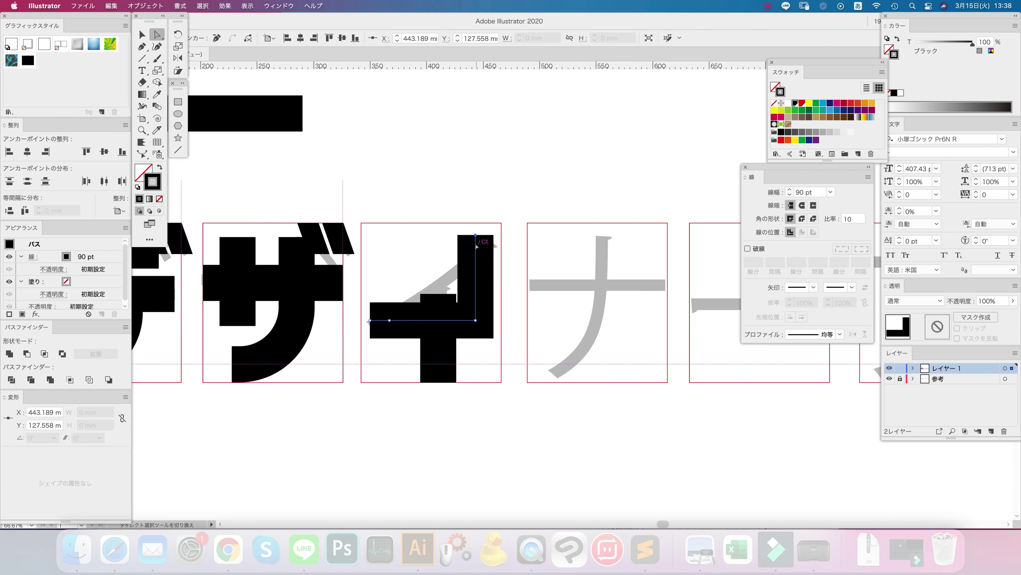
{"action": "left_click_drag", "start_coordinate": [509, 264], "coordinate": [220, 175]}
{"action": "key", "text": "Left"}
{"action": "key", "text": "Left"}
{"action": "key", "text": "Left"}
{"action": "left_click", "coordinate": [504, 185]}
{"action": "left_click", "coordinate": [472, 274]}
{"action": "left_click", "coordinate": [440, 182]}
{"action": "key", "text": "super+z"}
{"action": "key", "text": "super+z"}
{"action": "key", "text": "super+z"}
{"action": "key", "text": "super+z"}
{"action": "left_click", "coordinate": [473, 302]}
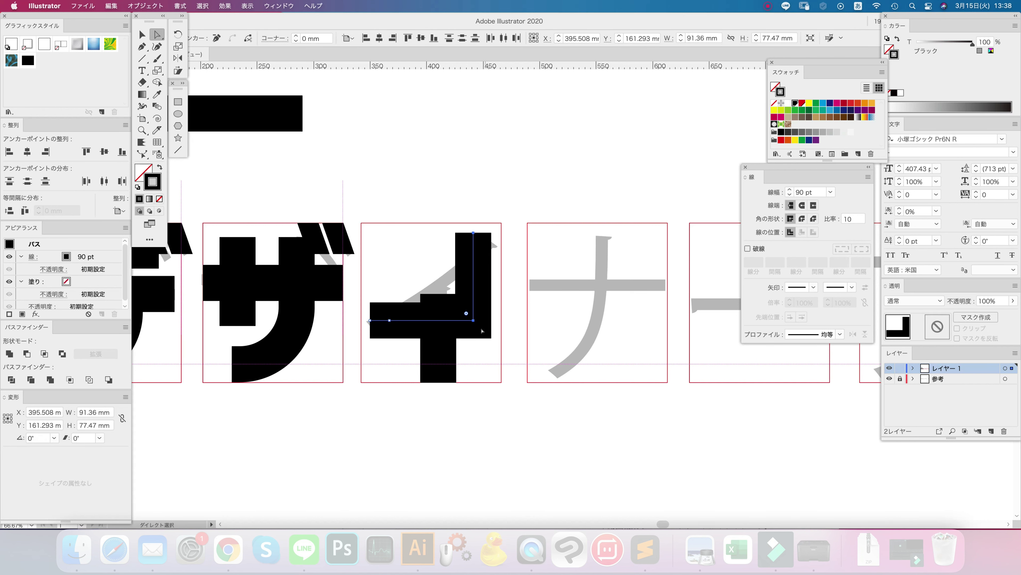
Step: Try rounding the corner of イ's resized bent stroke
{"action": "left_click_drag", "start_coordinate": [467, 315], "coordinate": [376, 219]}
{"action": "left_click", "coordinate": [417, 122]}
{"action": "key", "text": "super+z"}
{"action": "key", "text": "super+z"}
Step: Add an anchor point just below the top end of イ's bent stroke
{"action": "key", "text": "plus"}
{"action": "left_click", "coordinate": [473, 245]}
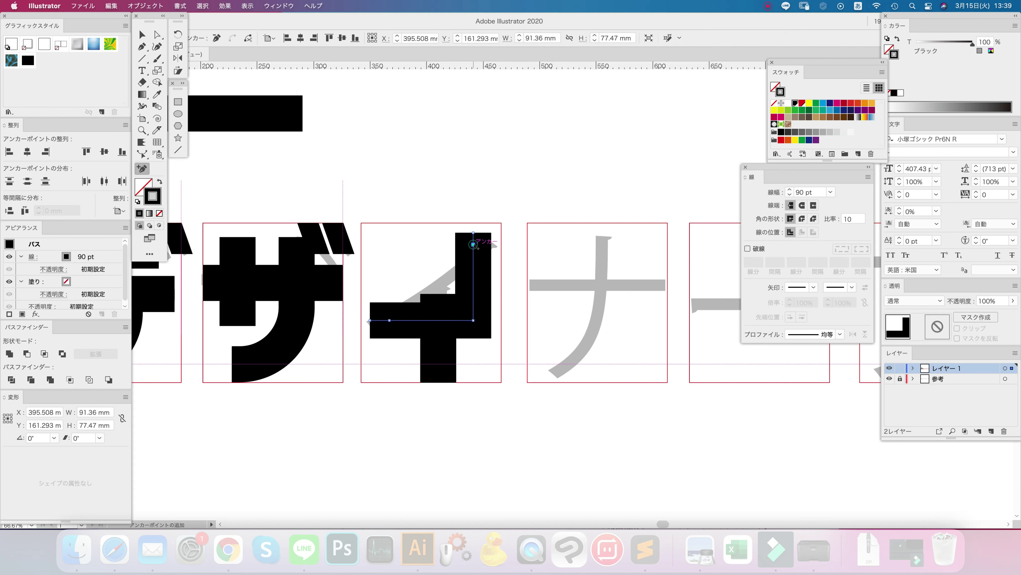
{"action": "key", "text": "a"}
{"action": "left_click_drag", "start_coordinate": [466, 309], "coordinate": [438, 185]}
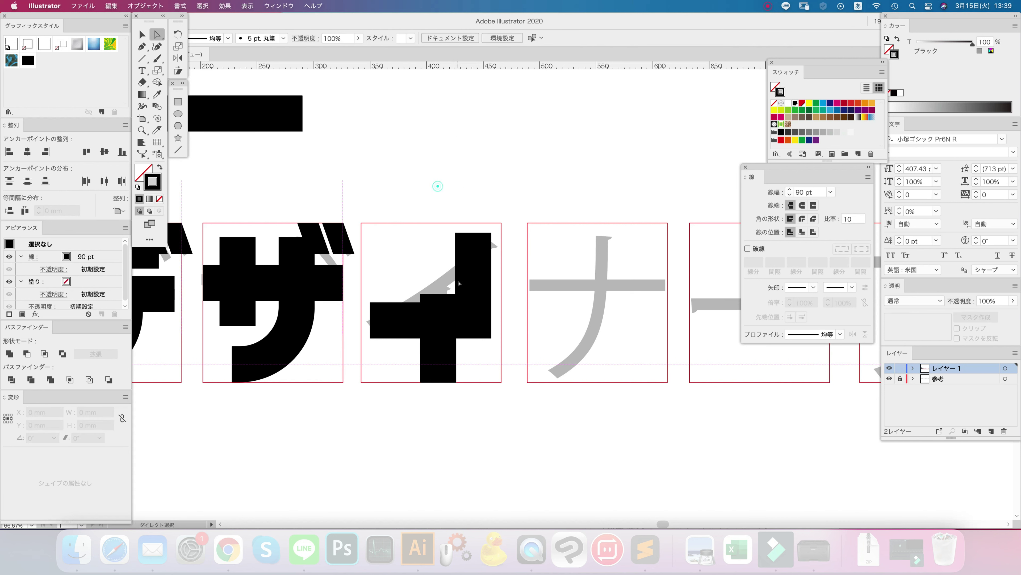
Step: Try a 67.04 mm corner radius on イ's bent stroke
{"action": "left_click", "coordinate": [473, 307]}
{"action": "left_click", "coordinate": [473, 320]}
{"action": "left_click_drag", "start_coordinate": [466, 314], "coordinate": [401, 244]}
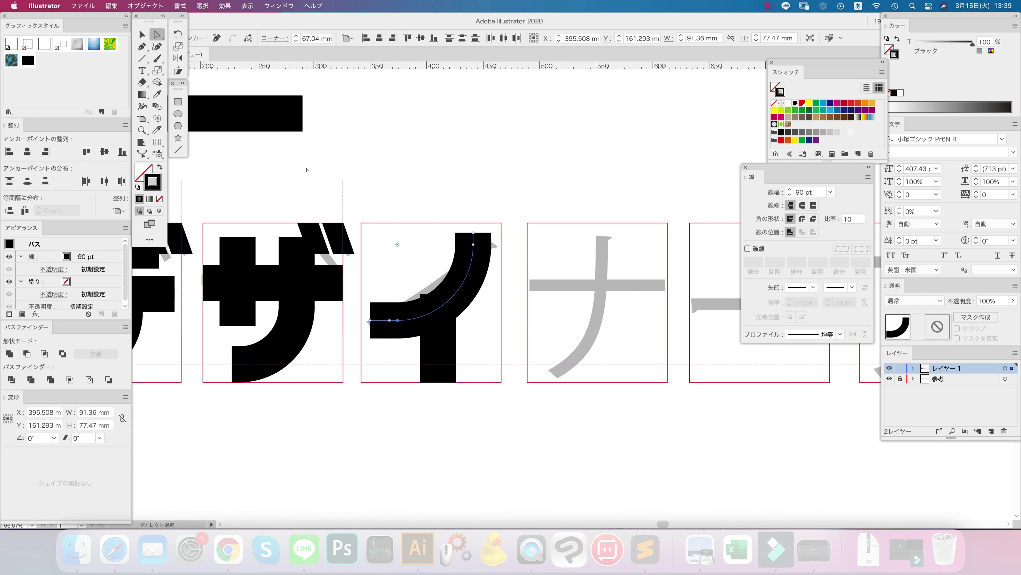
{"action": "left_click", "coordinate": [438, 145]}
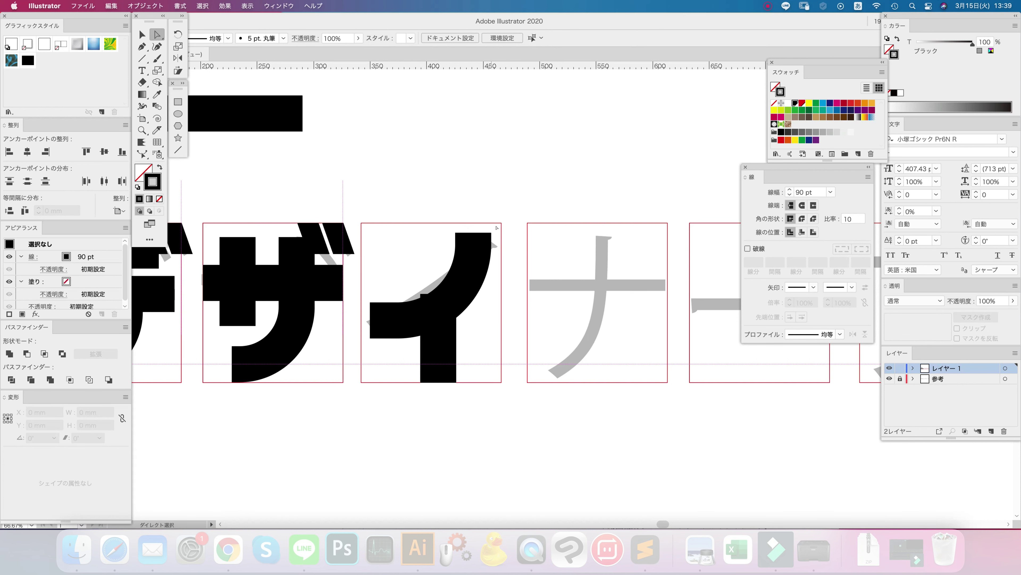
{"action": "key", "text": "super+minus"}
{"action": "key", "text": "super+minus"}
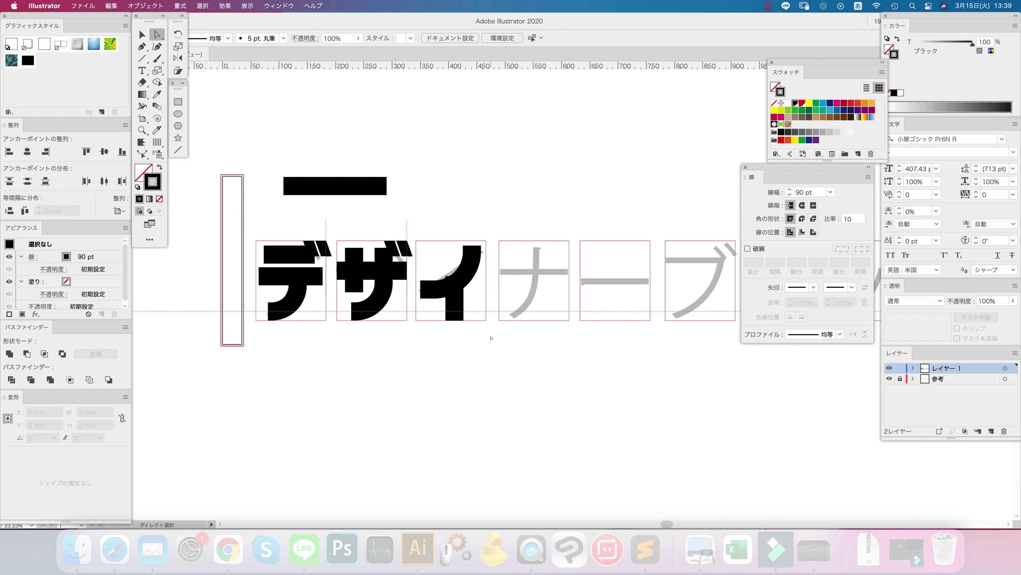
Step: Round the corner of イ's bent stroke into a wide arc between the two added anchor points
{"action": "left_click", "coordinate": [476, 321]}
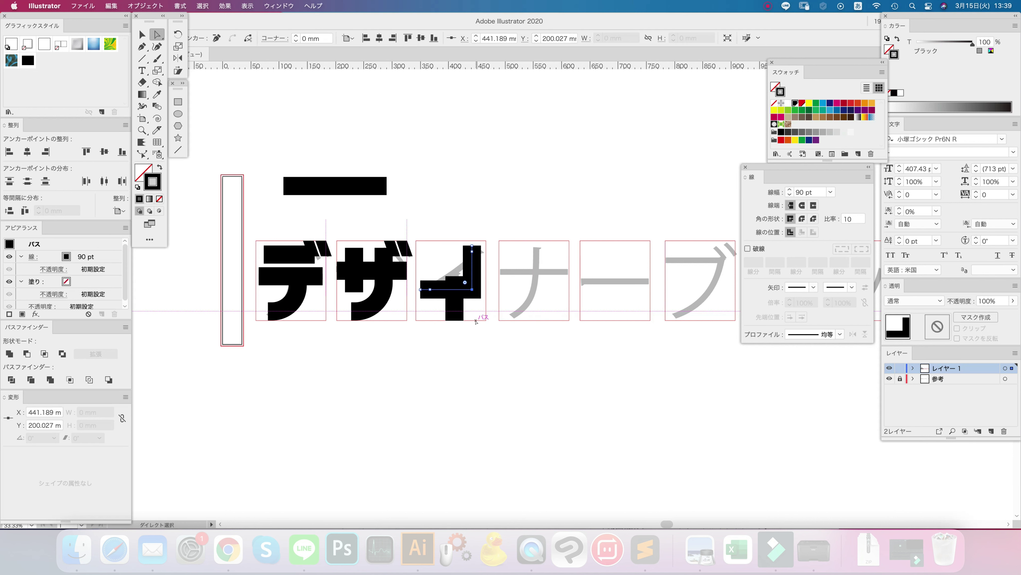
{"action": "left_click_drag", "start_coordinate": [465, 282], "coordinate": [479, 413]}
{"action": "left_click", "coordinate": [480, 324], "text": "super"}
{"action": "left_click", "coordinate": [479, 424]}
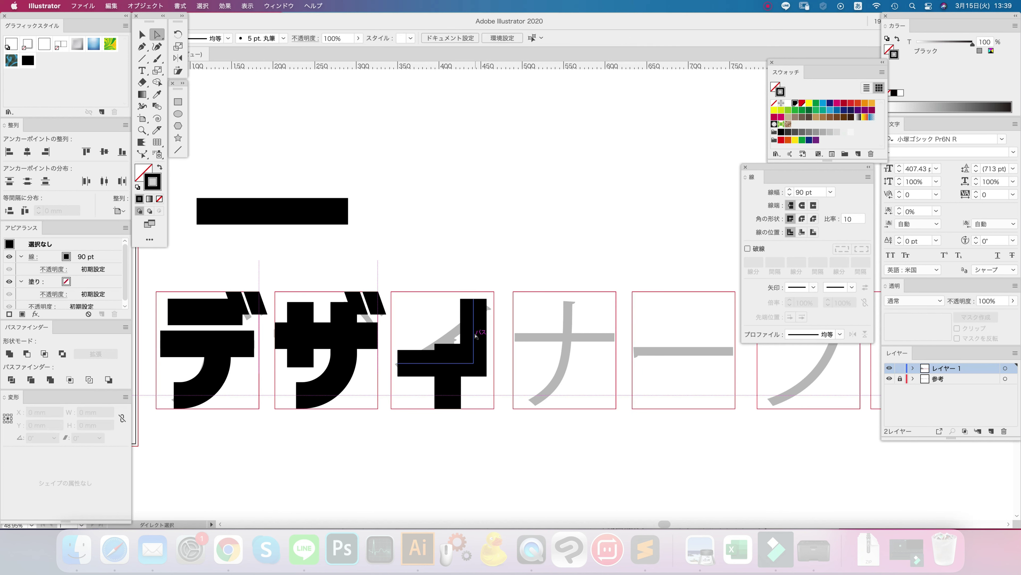
{"action": "left_click", "coordinate": [475, 336]}
{"action": "left_click", "coordinate": [473, 362]}
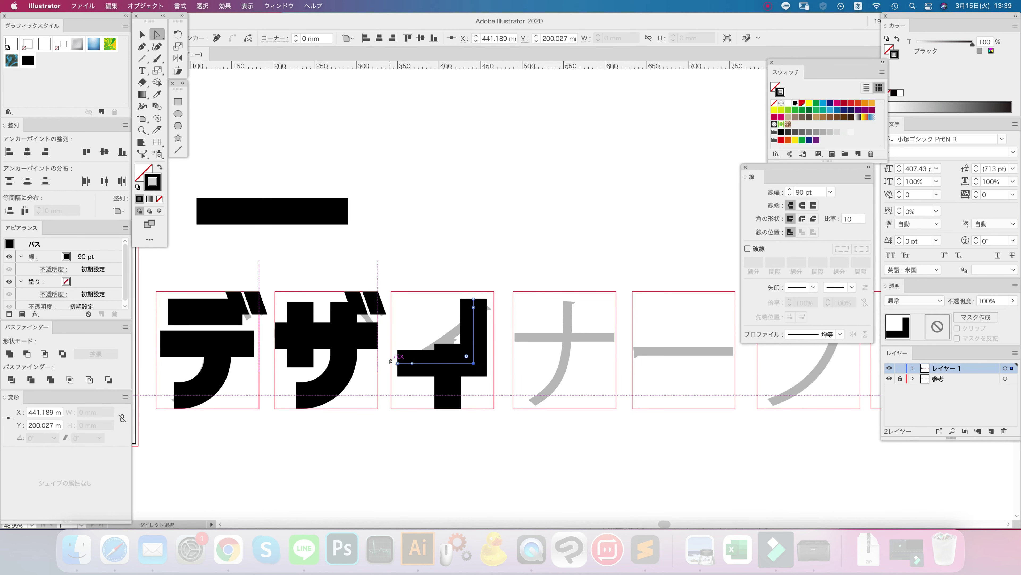
{"action": "left_click_drag", "start_coordinate": [467, 356], "coordinate": [326, 260]}
Step: Lower the top end of イ's vertical stroke so that it is 71.297 mm long
{"action": "left_click", "coordinate": [448, 366]}
{"action": "left_click", "coordinate": [448, 345]}
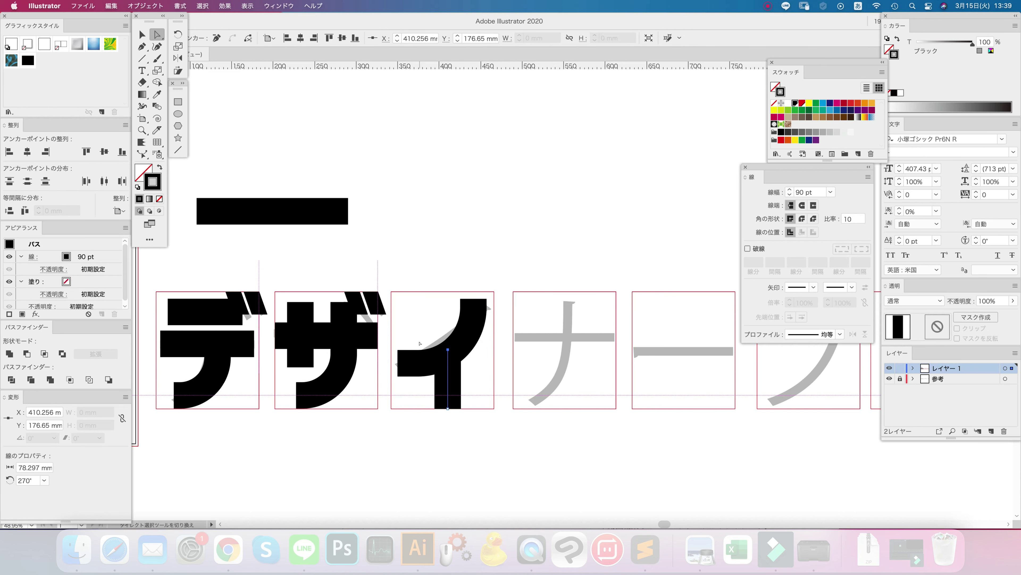
{"action": "left_click", "coordinate": [524, 233]}
{"action": "left_click_drag", "start_coordinate": [531, 364], "coordinate": [469, 332]}
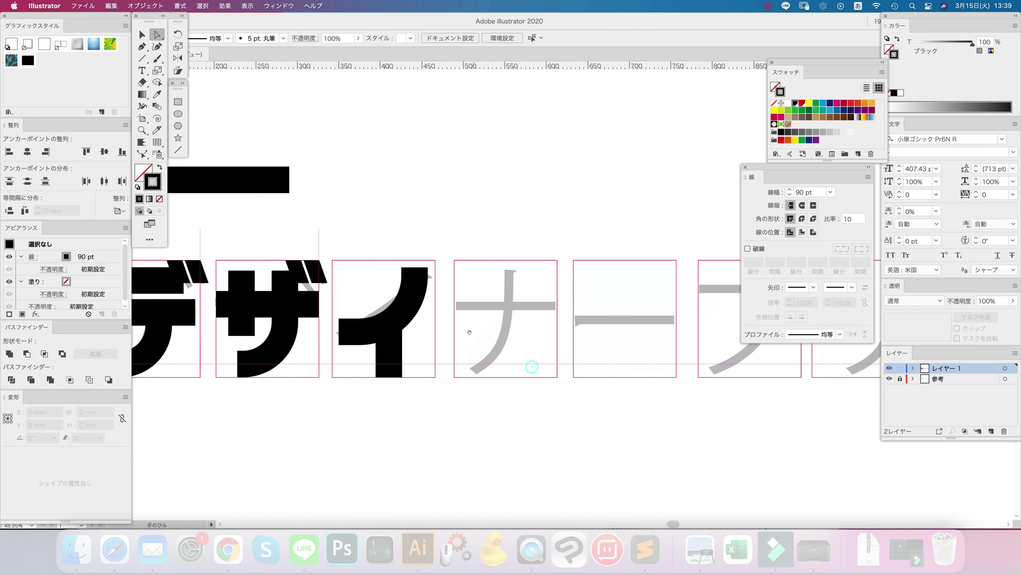
Step: Draw ナ's horizontal 90 pt stroke 124 mm long across its frame and nudge it down to Y 173.859 mm
{"action": "left_click", "coordinate": [403, 309]}
{"action": "left_click", "coordinate": [499, 192]}
{"action": "left_click", "coordinate": [403, 310]}
{"action": "key", "text": "backslash"}
{"action": "mouse_move", "coordinate": [455, 303]}
{"action": "left_mouse_down"}
{"action": "mouse_move", "coordinate": [571, 305]}
{"action": "mouse_move", "coordinate": [557, 304]}
{"action": "left_mouse_up"}
{"action": "key", "text": "Down"}
{"action": "key", "text": "Down"}
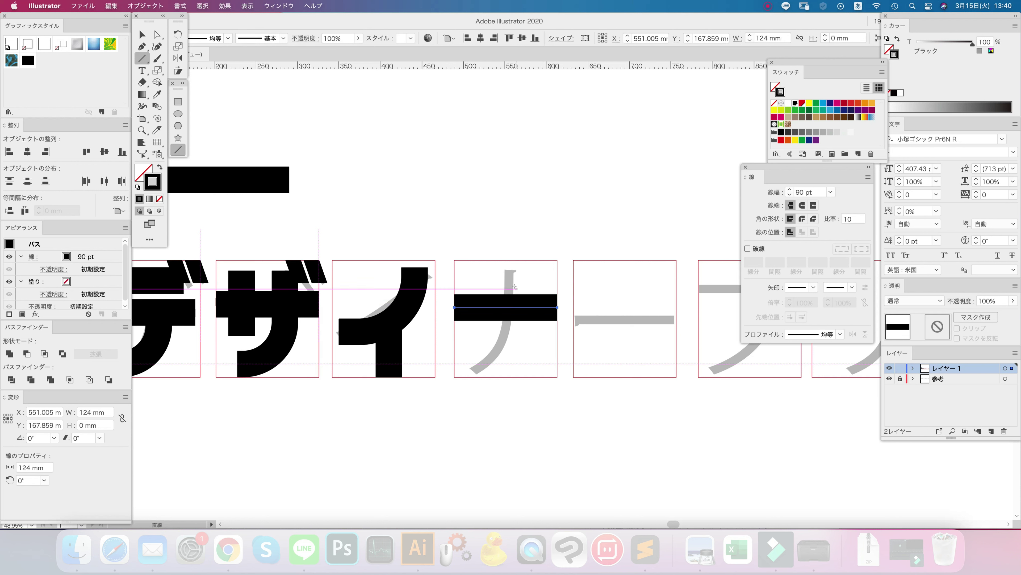
Step: Draw ナ's second stroke as a right-angled 90 pt path through the frame's centre and raise its top end level with イ's top
{"action": "key", "text": "p"}
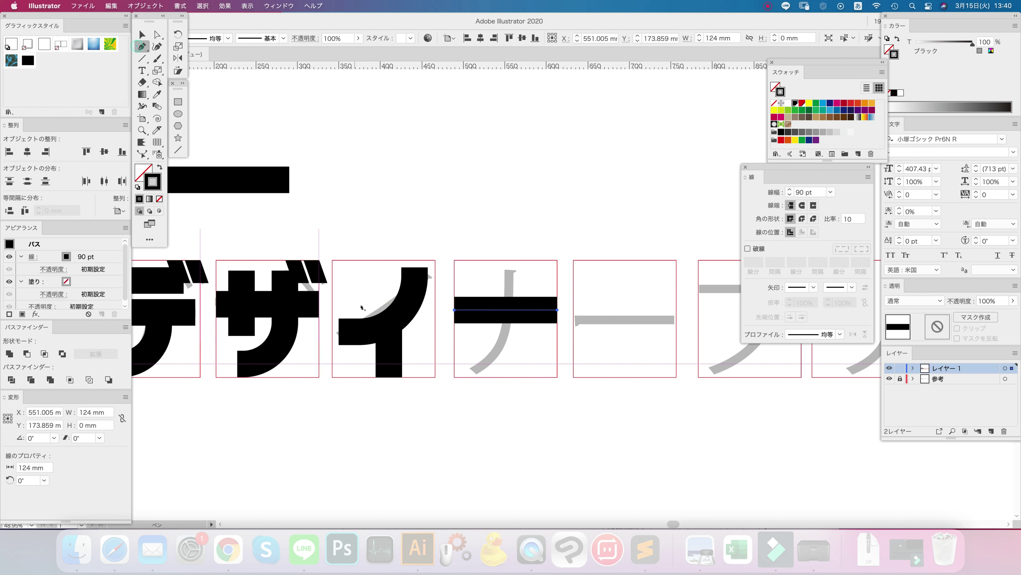
{"action": "left_click", "coordinate": [390, 350], "text": "super"}
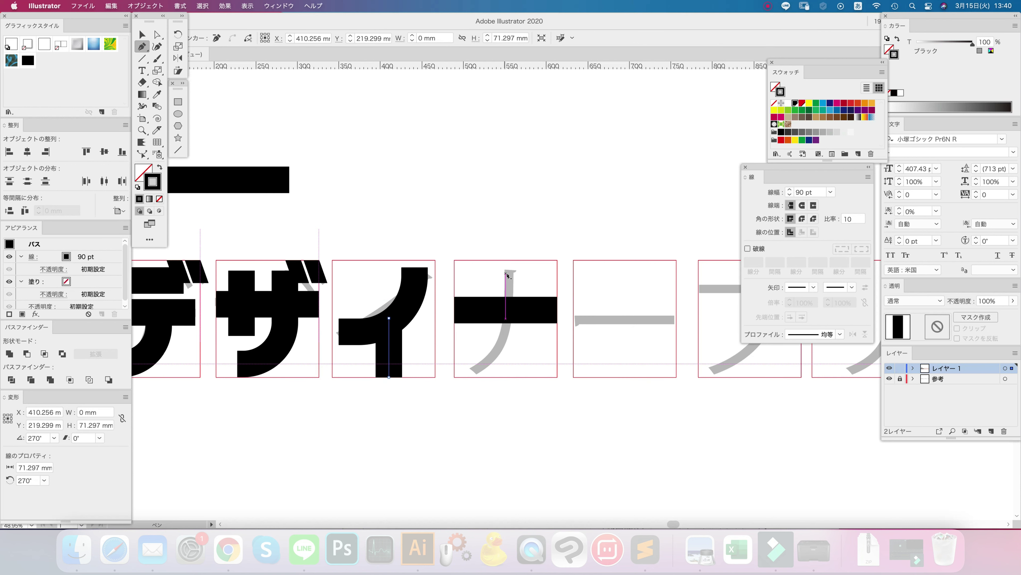
{"action": "left_click", "coordinate": [474, 364]}
{"action": "left_click", "coordinate": [506, 365]}
{"action": "left_click", "coordinate": [506, 270]}
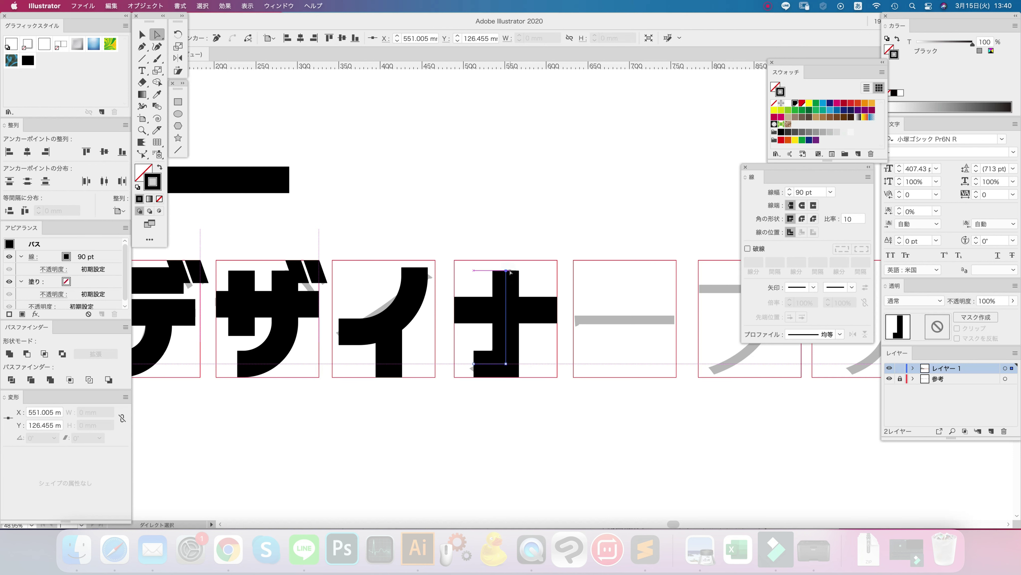
{"action": "mouse_move", "coordinate": [507, 271]}
{"action": "left_mouse_down"}
{"action": "mouse_move", "coordinate": [506, 283]}
{"action": "mouse_move", "coordinate": [507, 272]}
{"action": "left_mouse_up"}
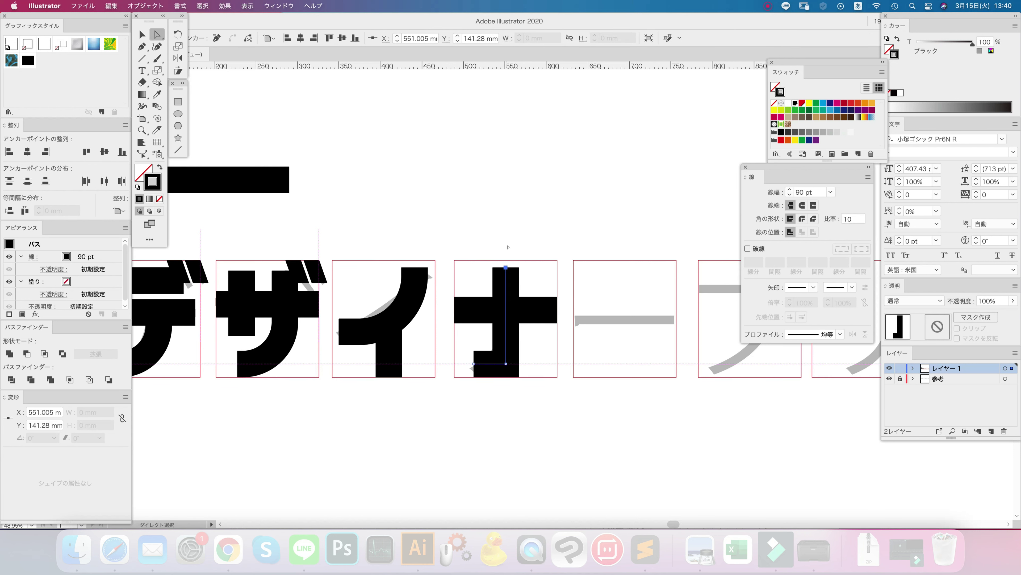
Step: Shift the vertical part of ナ's second stroke right to X 554.005 mm and extend its lower end further left
{"action": "left_click", "coordinate": [506, 270]}
{"action": "mouse_move", "coordinate": [506, 362]}
{"action": "left_mouse_down"}
{"action": "mouse_move", "coordinate": [486, 359]}
{"action": "mouse_move", "coordinate": [476, 376]}
{"action": "left_mouse_up"}
{"action": "left_click", "coordinate": [509, 363]}
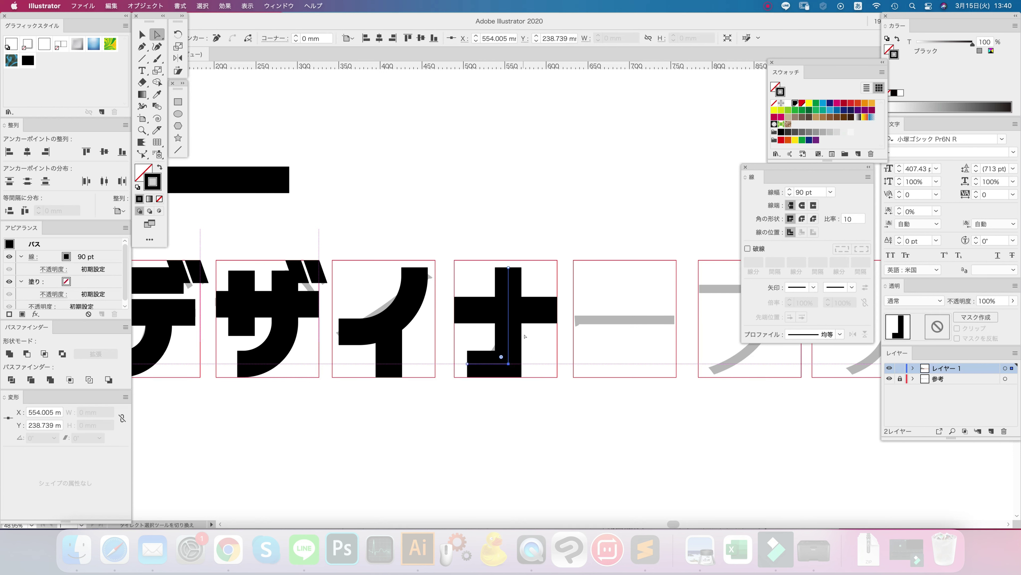
Step: Add an anchor point near the lower end of ナ's second stroke and round its corner into a wide arc up to that point
{"action": "left_click", "coordinate": [546, 413]}
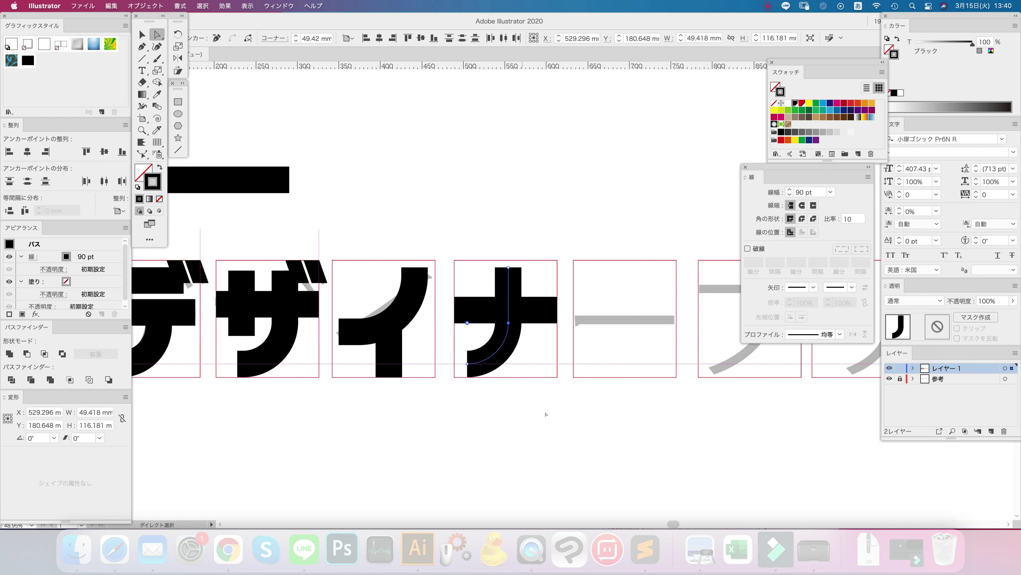
{"action": "key", "text": "super+z"}
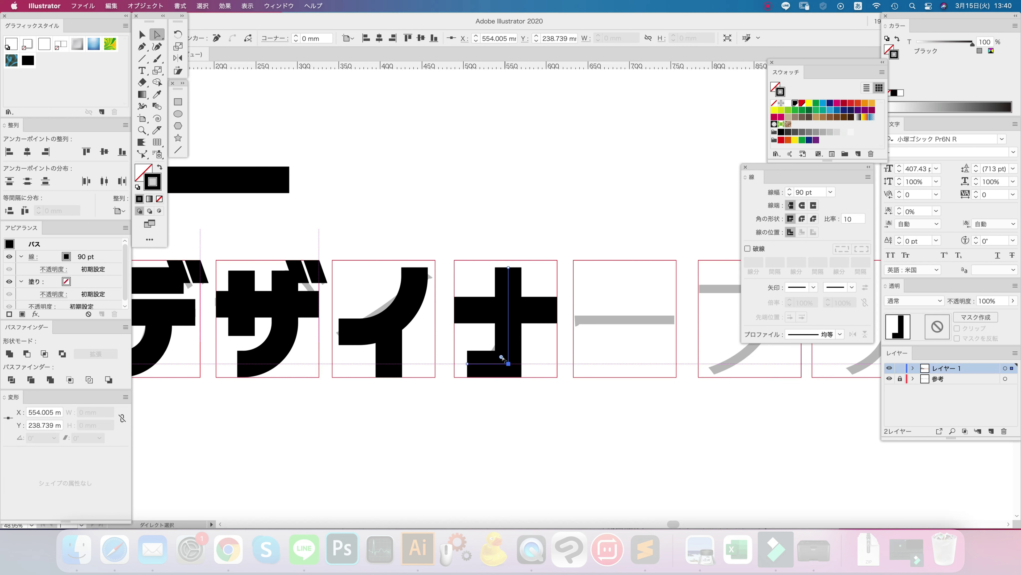
{"action": "key", "text": "plus"}
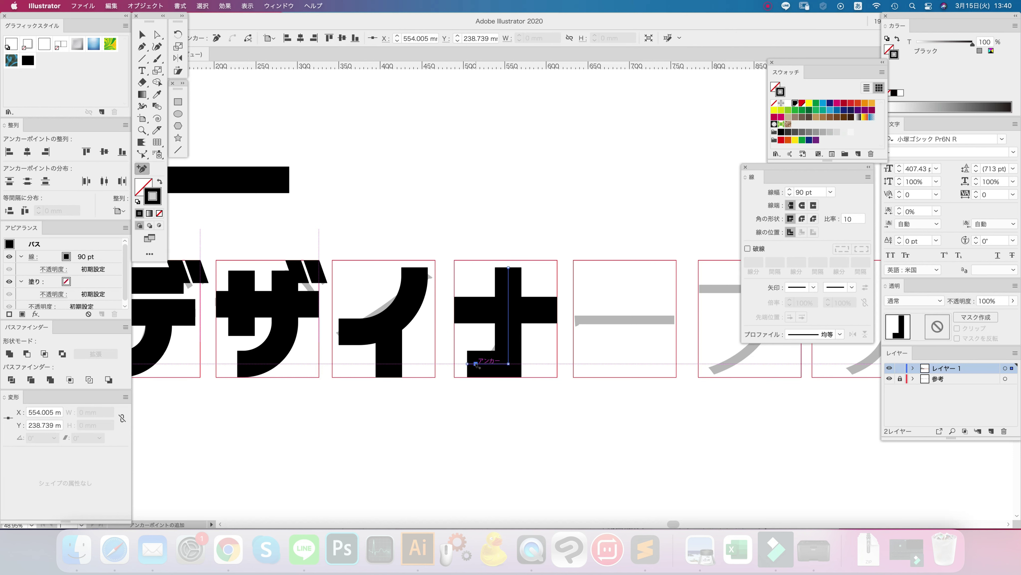
{"action": "key", "text": "a"}
{"action": "left_click", "coordinate": [508, 364]}
{"action": "left_click_drag", "start_coordinate": [500, 356], "coordinate": [316, 276]}
{"action": "left_click", "coordinate": [540, 427]}
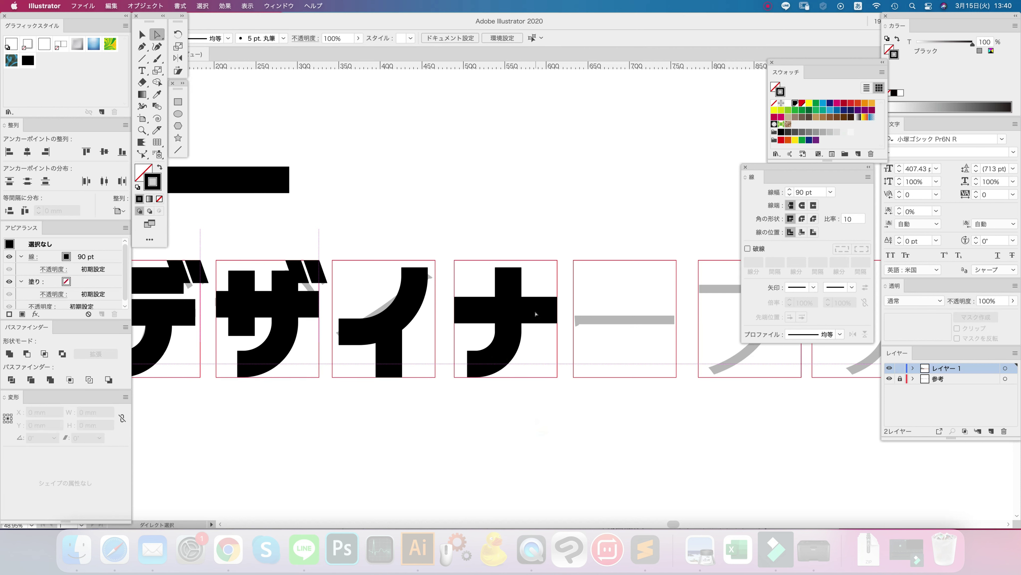
Step: Nudge ナ's horizontal stroke up to Y 171.859 mm and shift its curved stroke slightly to the right
{"action": "left_click", "coordinate": [535, 309]}
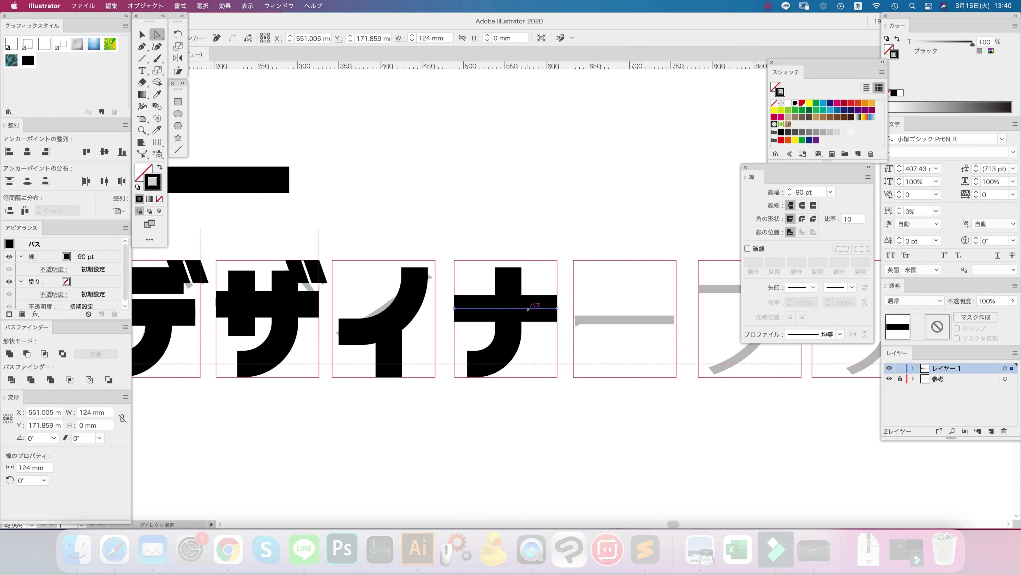
{"action": "left_click", "coordinate": [143, 34]}
{"action": "left_click", "coordinate": [521, 286]}
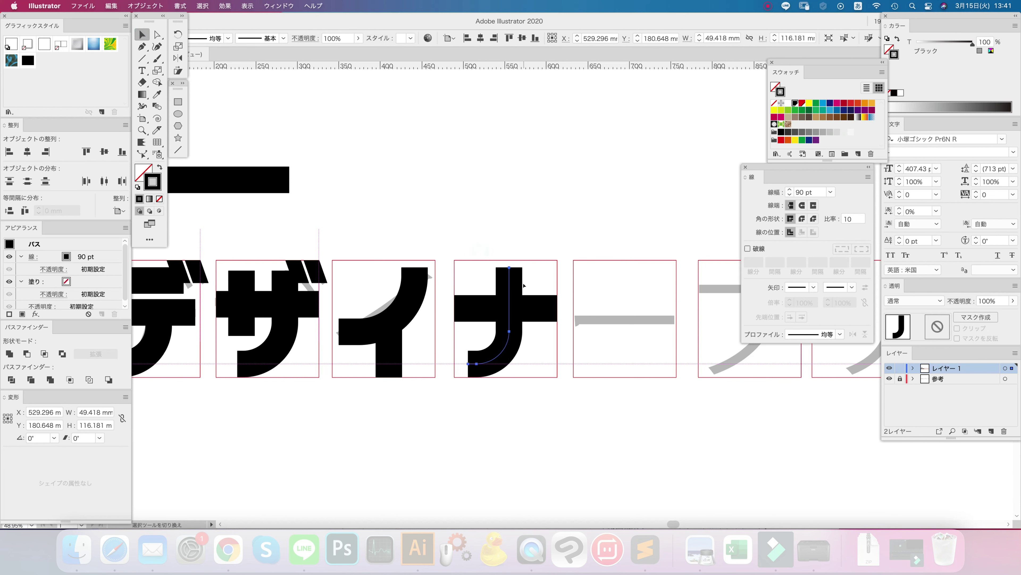
Step: Shorten ナ's horizontal stroke slightly by pulling its left end inward from the frame edge
{"action": "key", "text": "a"}
{"action": "left_click", "coordinate": [482, 330]}
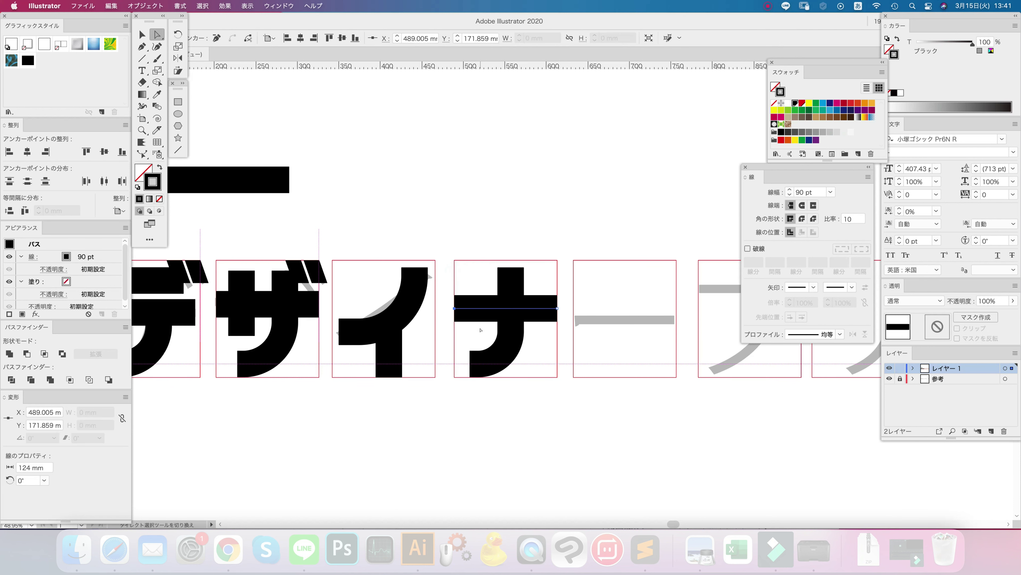
{"action": "left_click", "coordinate": [476, 211]}
{"action": "key", "text": "super+minus"}
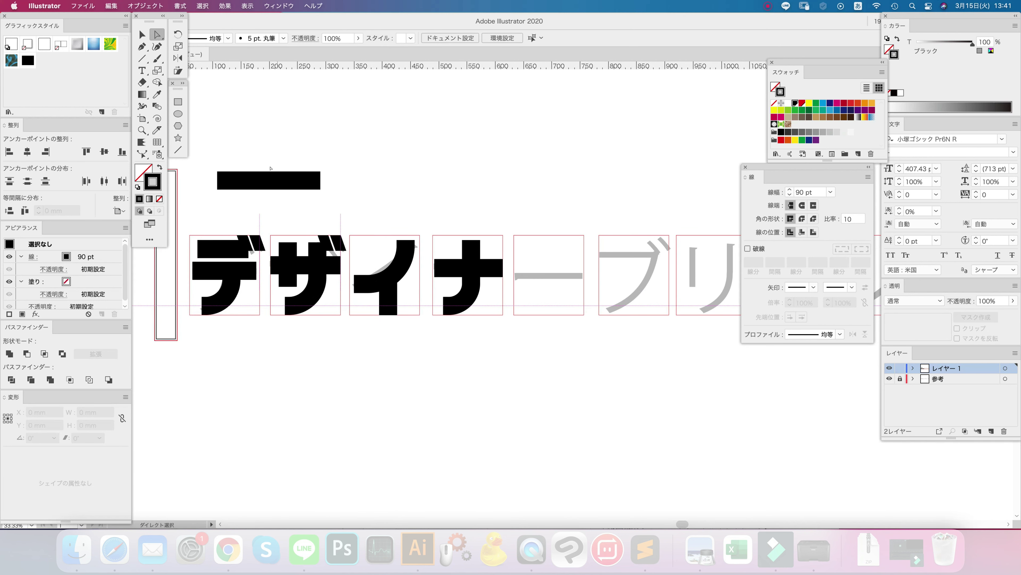
Step: Draw ー as a horizontal 90 pt stroke 124 mm long across its frame and nudge it down to Y 185.65 mm
{"action": "left_click", "coordinate": [492, 270]}
{"action": "key", "text": "backslash"}
{"action": "left_click_drag", "start_coordinate": [512, 268], "coordinate": [584, 269]}
{"action": "key", "text": "Down"}
{"action": "key", "text": "Down"}
{"action": "key", "text": "Down"}
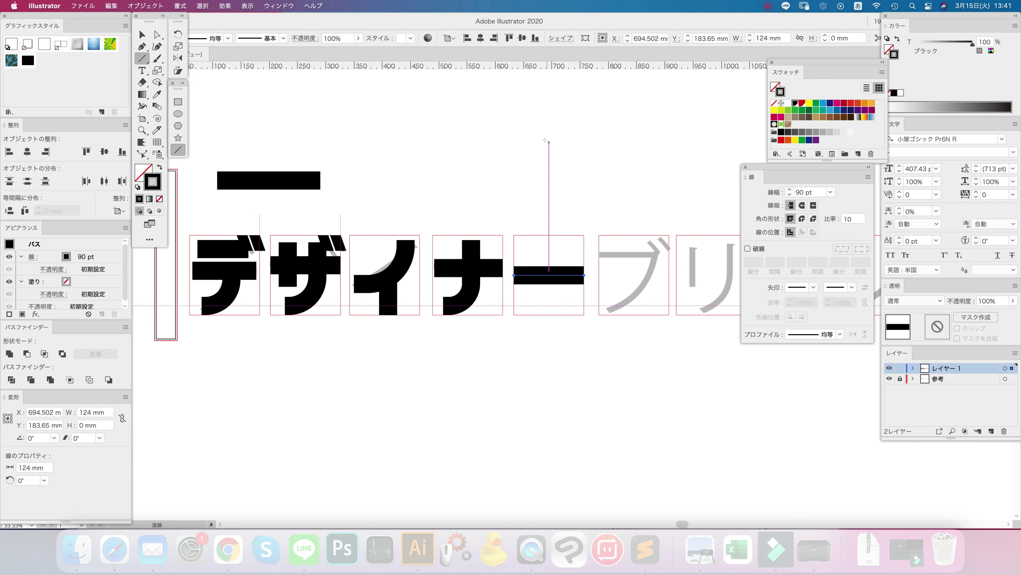
{"action": "key", "text": "super+shift+a"}
Step: Draw ブ's body with the Pen tool as a right-angled コ-shaped 90 pt path, open on the left side of its frame
{"action": "key", "text": "p"}
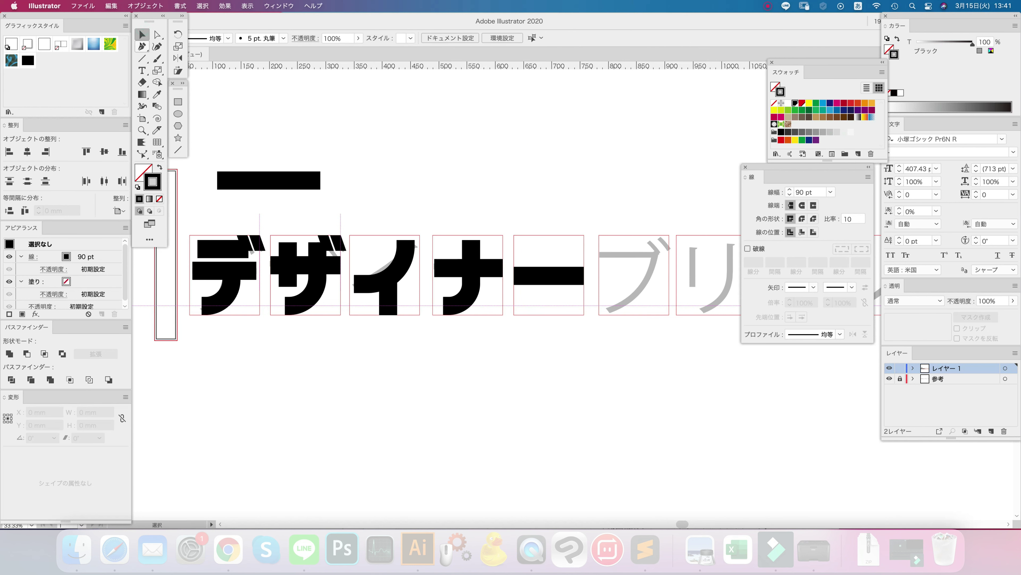
{"action": "scroll", "coordinate": [620, 339], "scroll_direction": "right", "scroll_amount": 5}
{"action": "scroll", "coordinate": [621, 340], "scroll_direction": "right", "scroll_amount": 2}
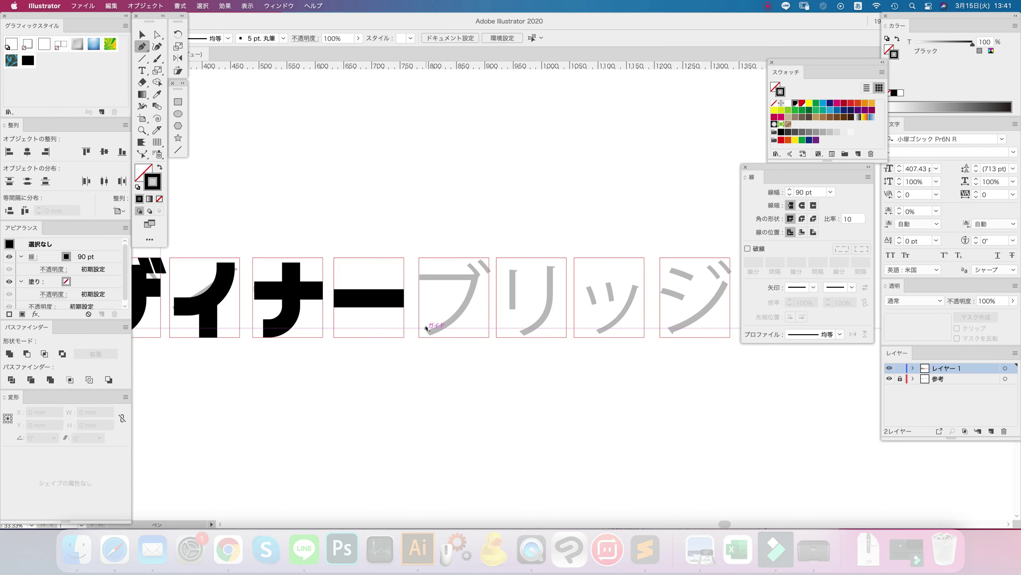
{"action": "left_click", "coordinate": [427, 327]}
{"action": "left_click", "coordinate": [474, 328]}
{"action": "left_click", "coordinate": [475, 279]}
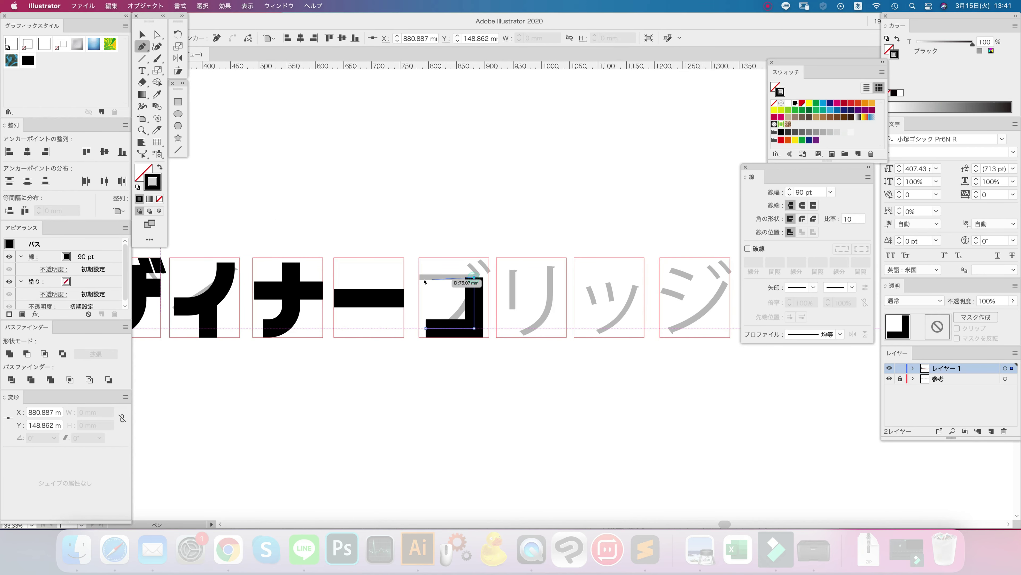
{"action": "left_click", "coordinate": [419, 278]}
{"action": "key", "text": "super+shift+a"}
Step: Copy the two slanted voicing marks from ザ to the matching upper-right corner of ブ's frame
{"action": "left_click", "coordinate": [143, 34]}
{"action": "left_click_drag", "start_coordinate": [304, 171], "coordinate": [383, 170]}
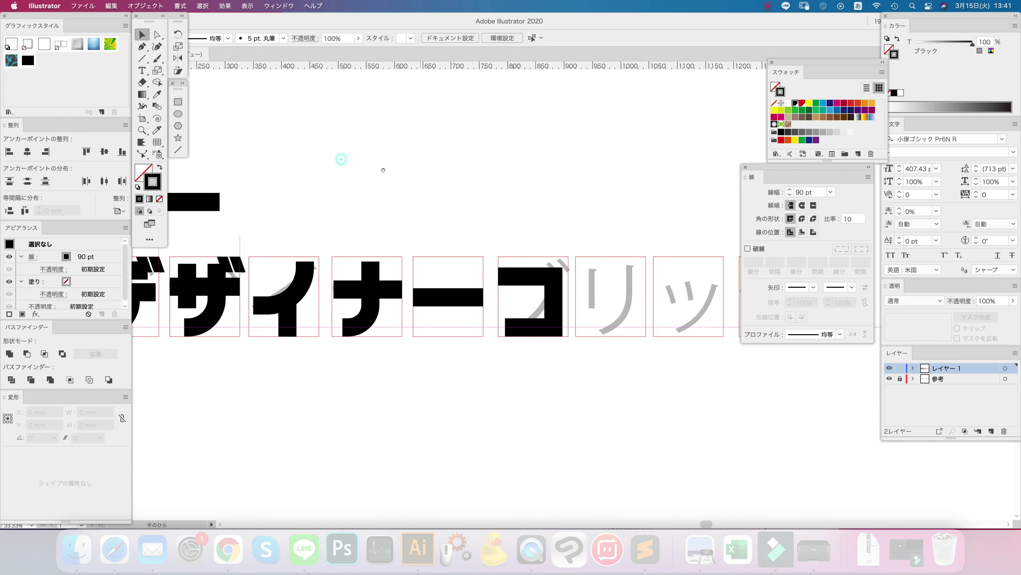
{"action": "left_click", "coordinate": [240, 268]}
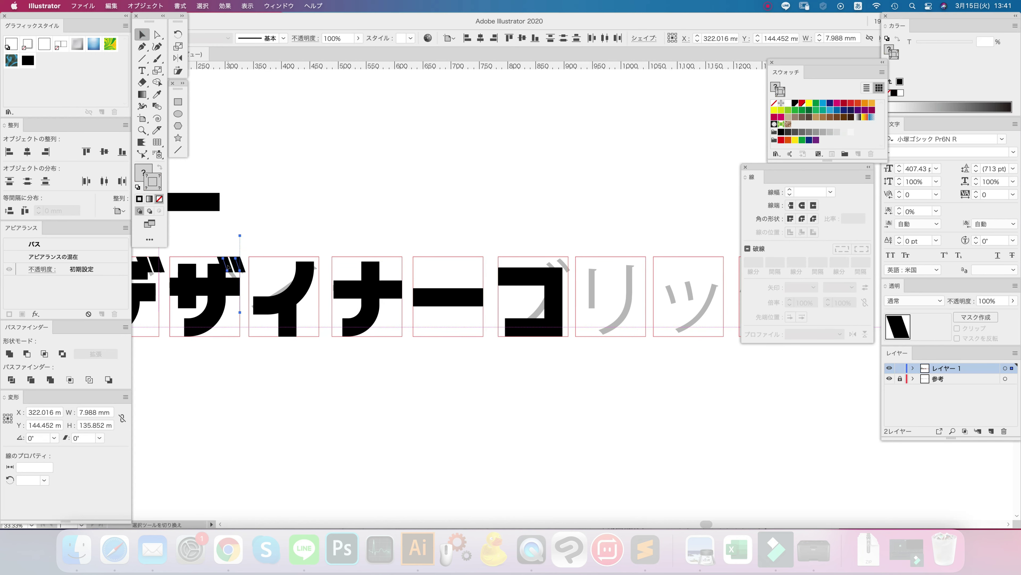
{"action": "left_click_drag", "start_coordinate": [241, 243], "coordinate": [571, 241]}
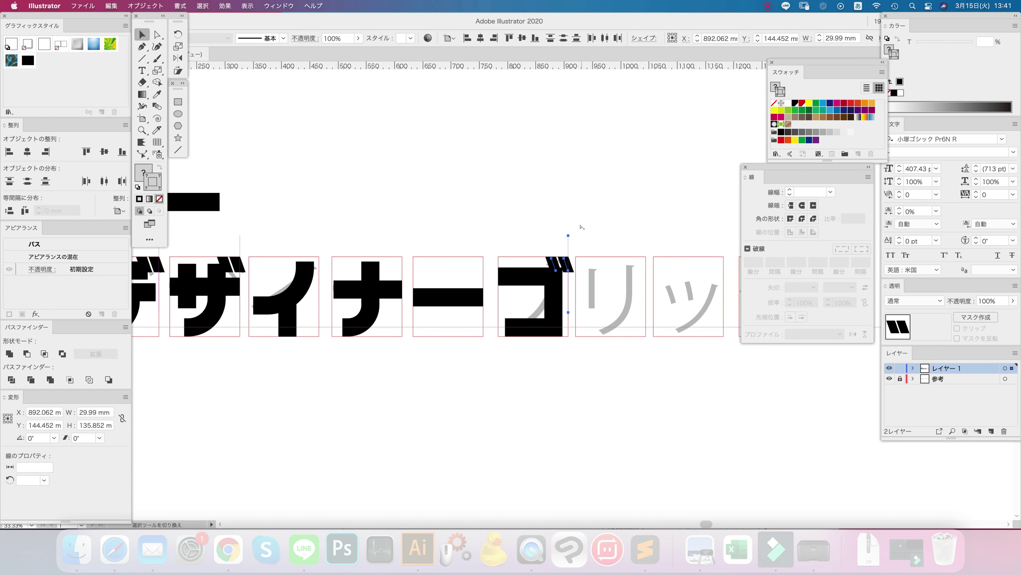
{"action": "left_click", "coordinate": [578, 214]}
Step: Round the lower-right corner of ブ's path into a wide arc with a radius of 85.57 mm
{"action": "left_click", "coordinate": [579, 347]}
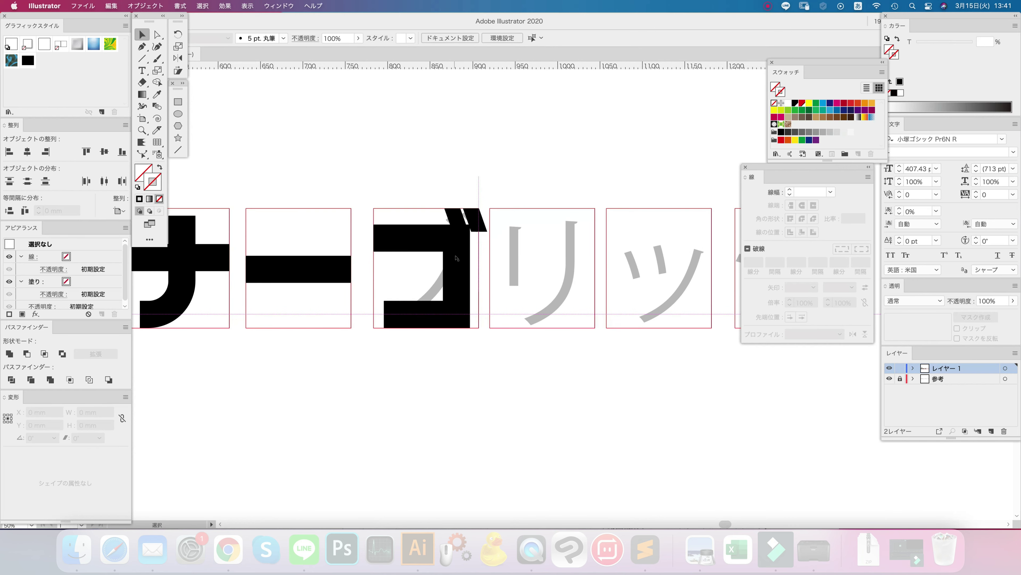
{"action": "left_click", "coordinate": [463, 249]}
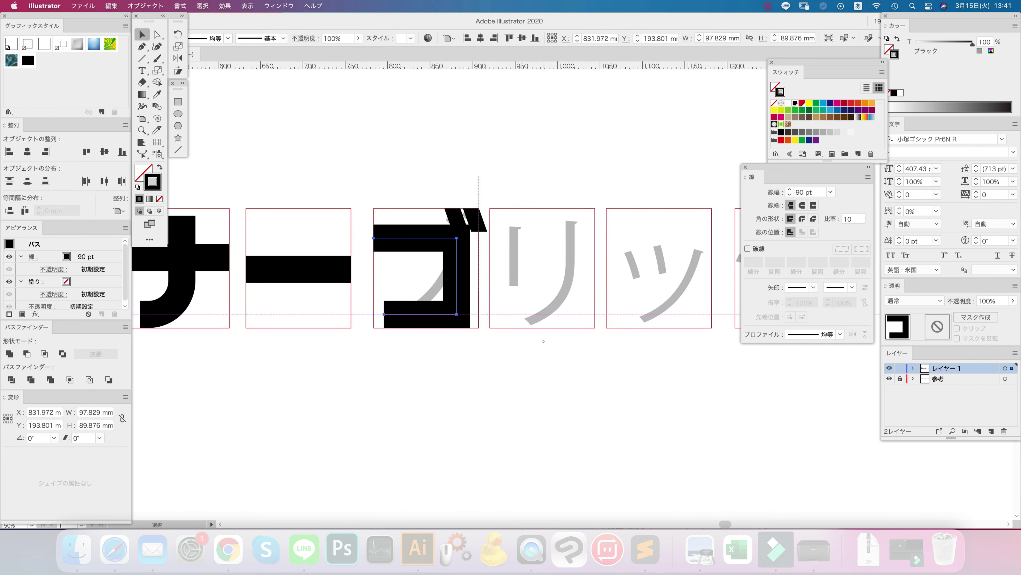
{"action": "key", "text": "a"}
{"action": "left_click_drag", "start_coordinate": [449, 308], "coordinate": [400, 298]}
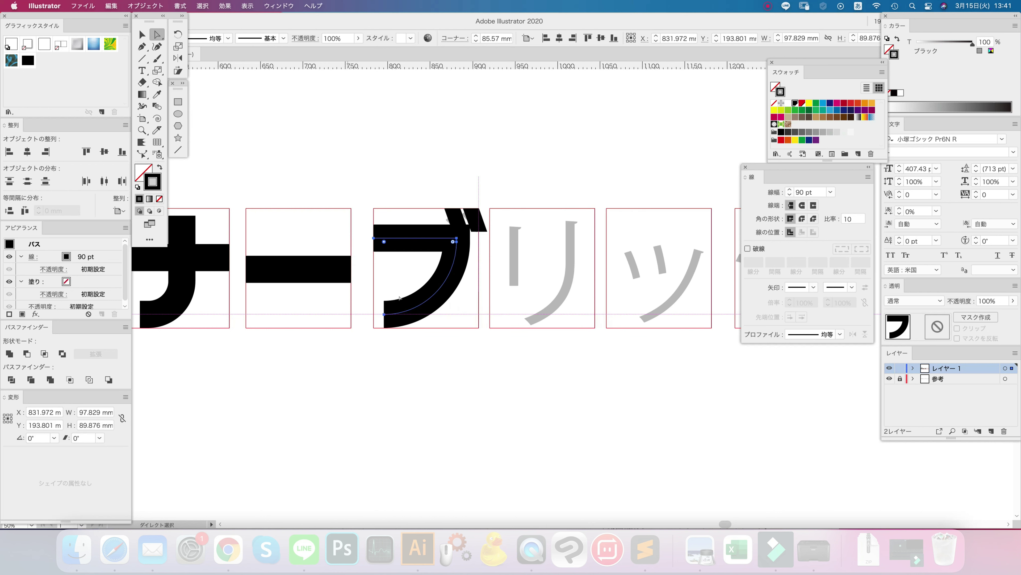
{"action": "left_click", "coordinate": [464, 366]}
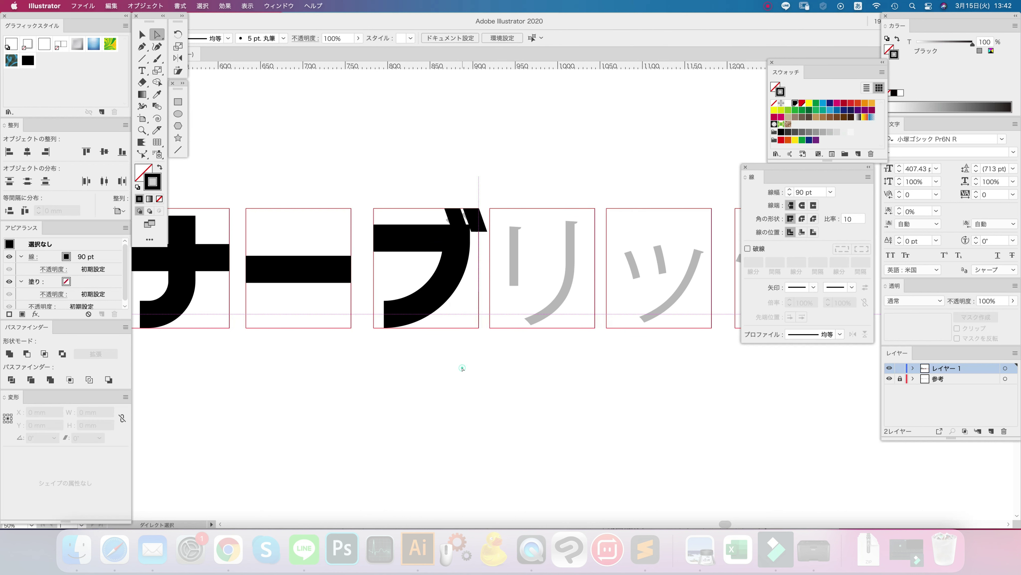
Step: Shorten the left end of ブ's horizontal stroke until the path is 90.829 mm wide and shift the body left to the frame edge
{"action": "left_click", "coordinate": [374, 238]}
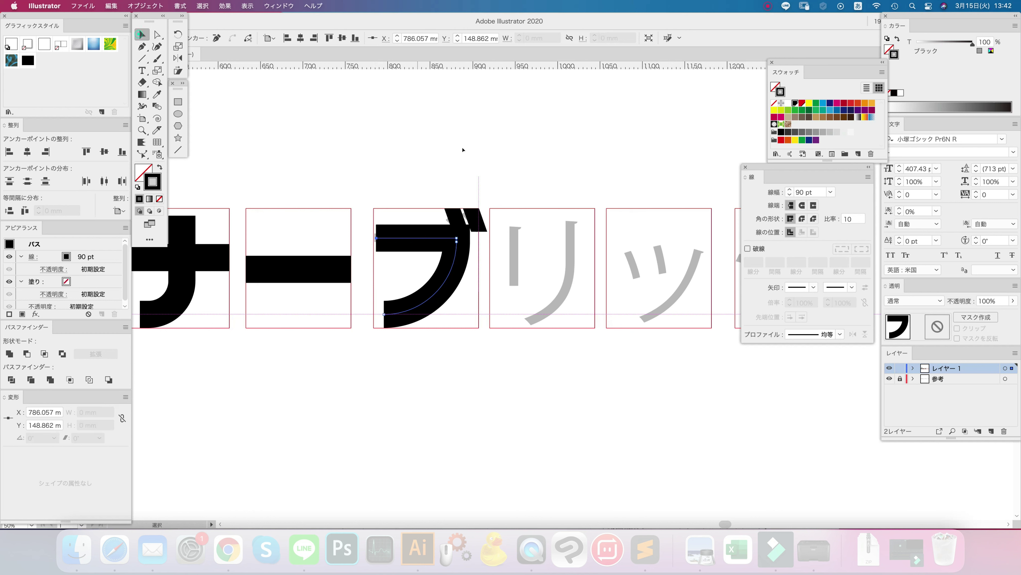
{"action": "left_click", "coordinate": [462, 150]}
{"action": "mouse_move", "coordinate": [430, 238]}
{"action": "left_mouse_down"}
{"action": "mouse_move", "coordinate": [439, 237]}
{"action": "mouse_move", "coordinate": [428, 236]}
{"action": "left_mouse_up"}
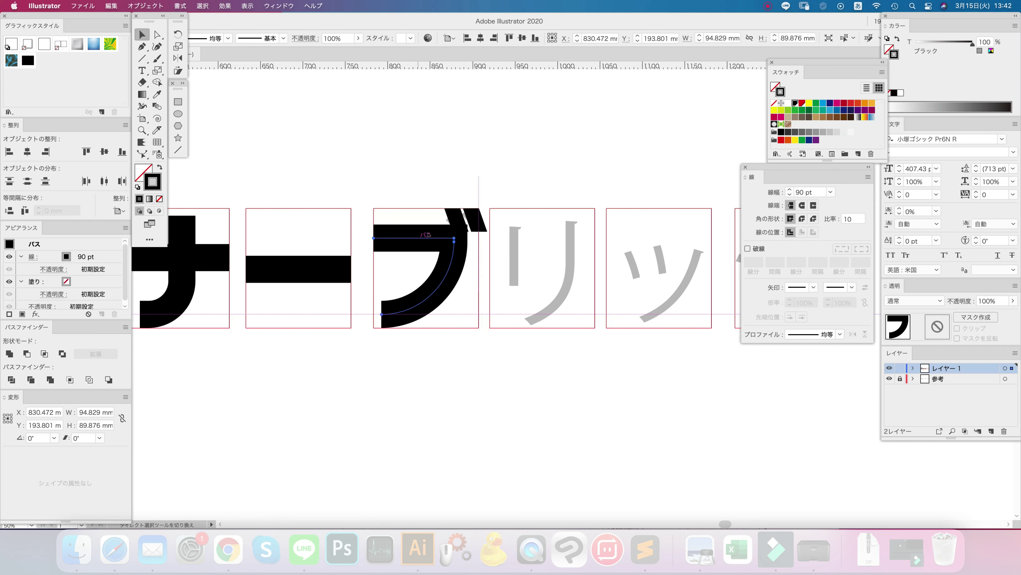
{"action": "key", "text": "a"}
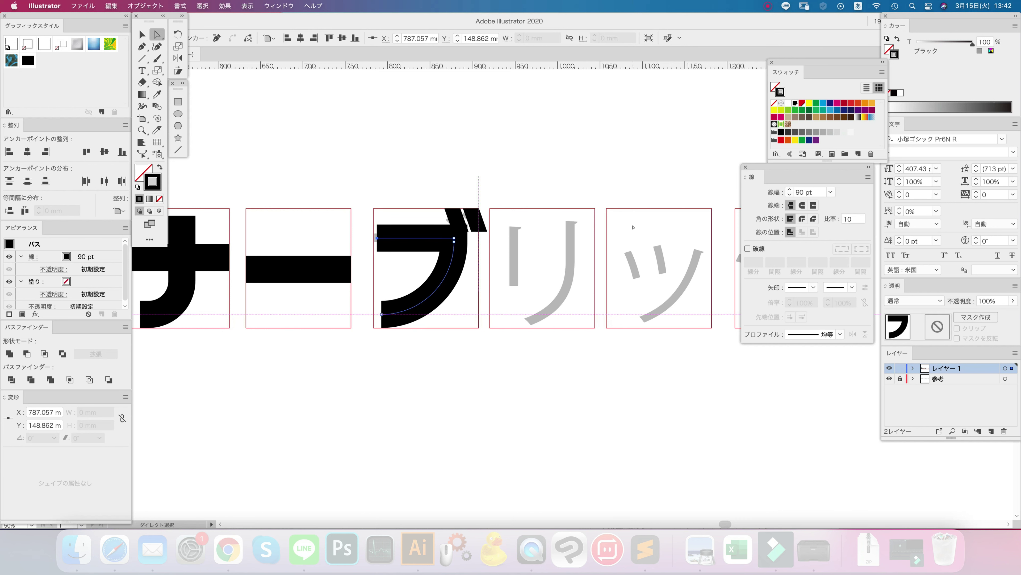
{"action": "left_click", "coordinate": [437, 126]}
{"action": "scroll", "coordinate": [443, 265], "scroll_direction": "left", "scroll_amount": 10}
{"action": "scroll", "coordinate": [443, 265], "scroll_direction": "right", "scroll_amount": 6}
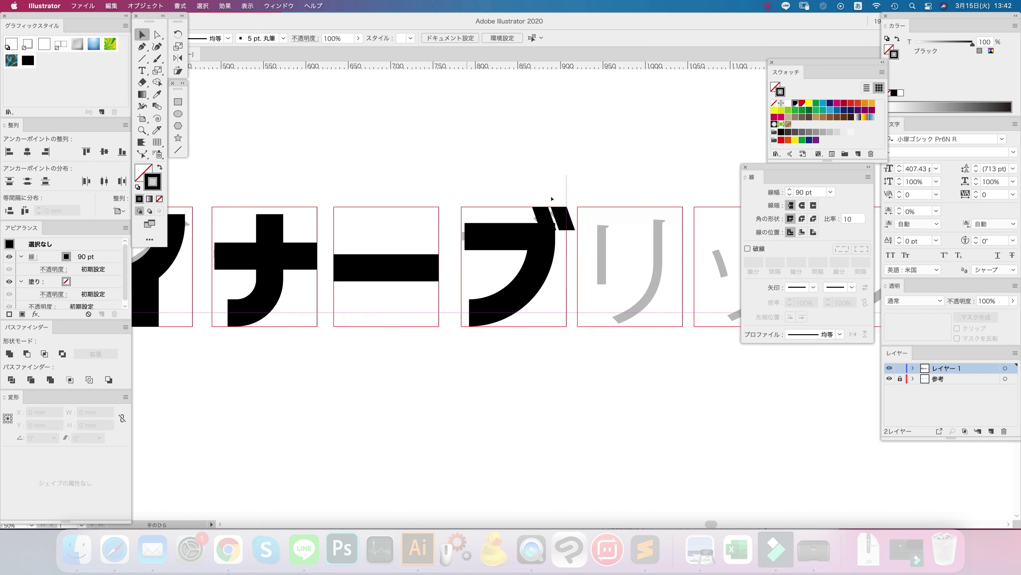
{"action": "mouse_move", "coordinate": [465, 236]}
{"action": "left_mouse_down"}
{"action": "mouse_move", "coordinate": [475, 237]}
{"action": "mouse_move", "coordinate": [463, 235]}
{"action": "left_mouse_up"}
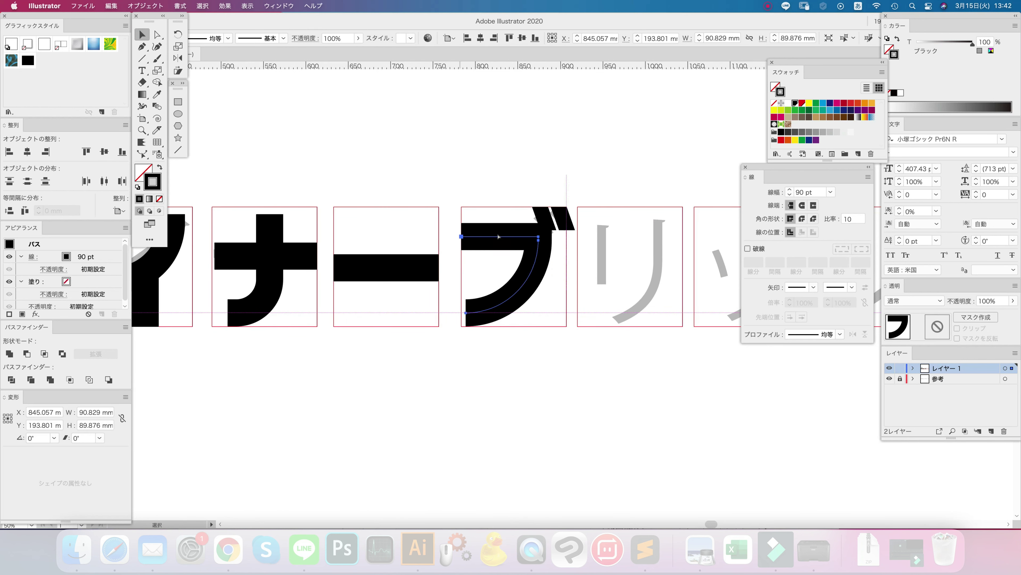
{"action": "left_click", "coordinate": [529, 148]}
Step: Draw リ's left stroke as a vertical 90 pt line and raise its top end to make it 72.47 mm long
{"action": "scroll", "coordinate": [356, 377], "scroll_direction": "right", "scroll_amount": 6}
{"action": "left_click", "coordinate": [178, 150]}
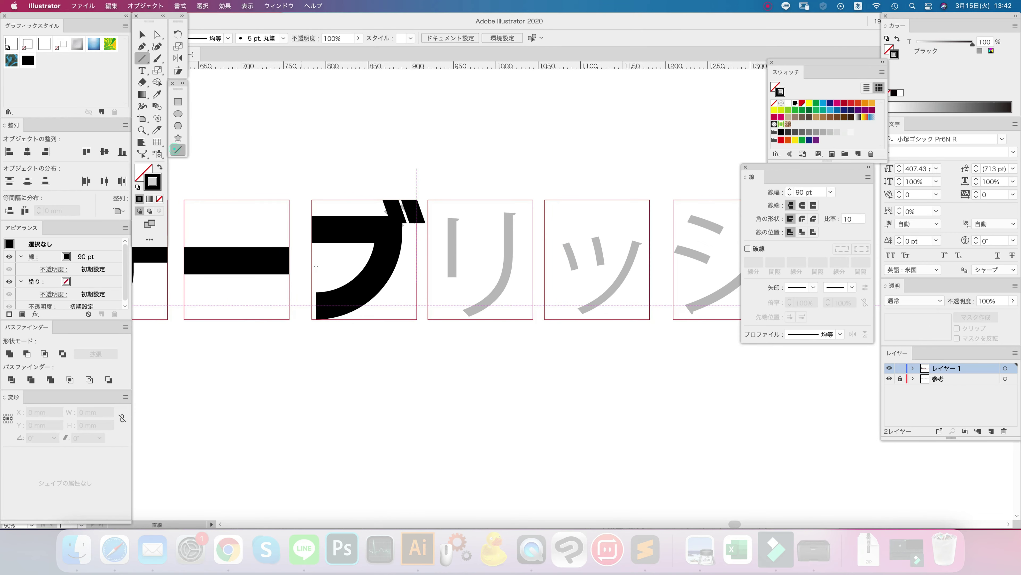
{"action": "left_click", "coordinate": [263, 262], "text": "super"}
{"action": "left_click_drag", "start_coordinate": [450, 243], "coordinate": [452, 273]}
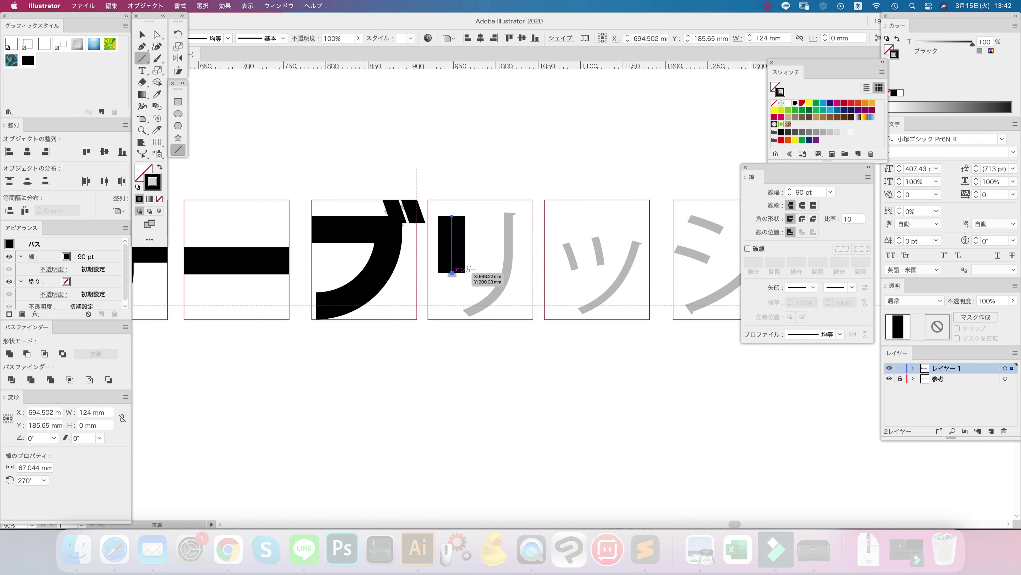
{"action": "key", "text": "a"}
{"action": "left_click_drag", "start_coordinate": [452, 216], "coordinate": [452, 212]}
{"action": "left_click", "coordinate": [472, 155]}
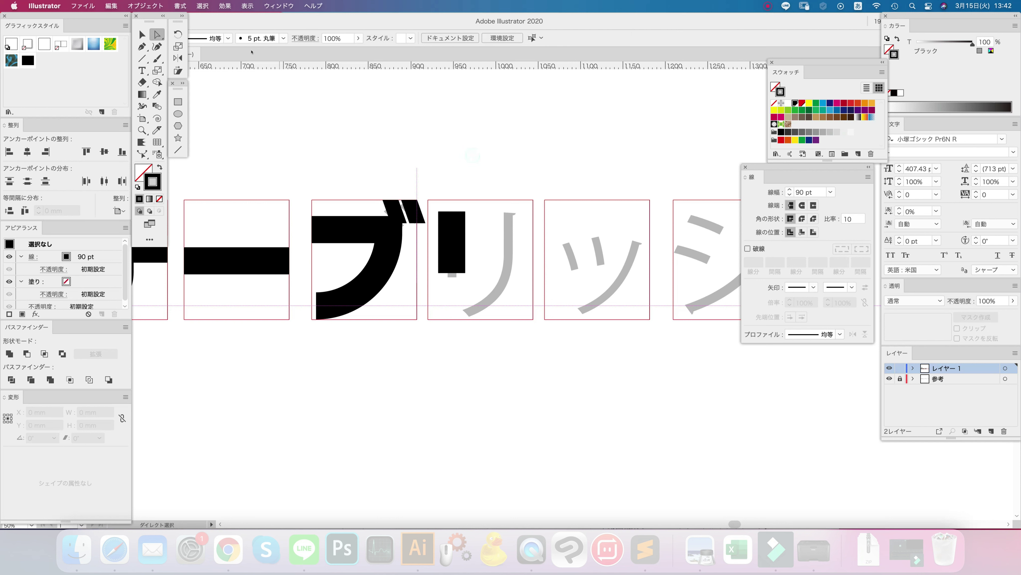
Step: Draw リ's right stroke as a right-angled 90 pt path about 66 mm wide and 111 mm high, level with the left stroke's top
{"action": "left_click", "coordinate": [143, 45]}
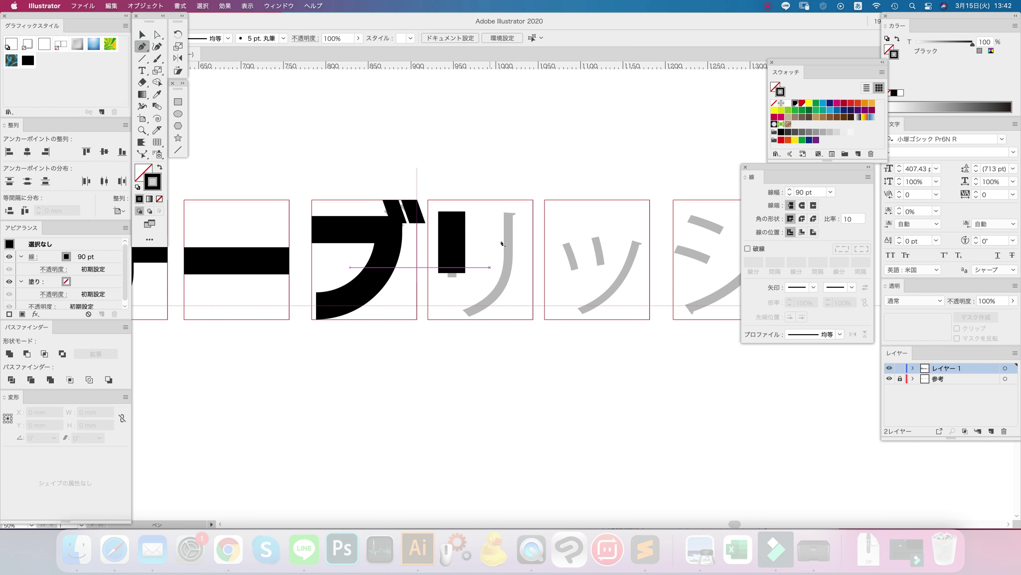
{"action": "left_click", "coordinate": [450, 306]}
{"action": "left_click", "coordinate": [505, 306]}
{"action": "left_click", "coordinate": [505, 212]}
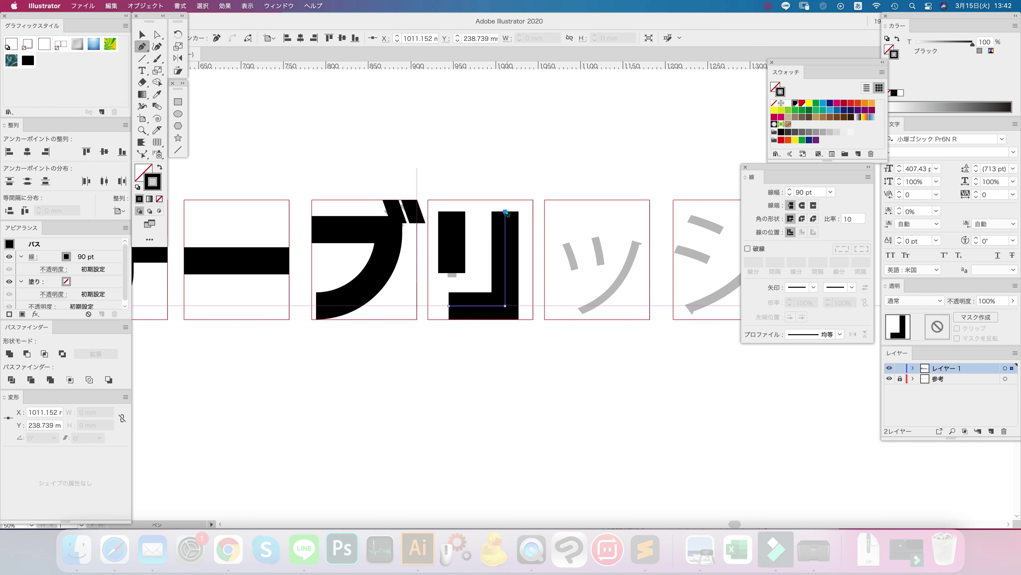
{"action": "left_click", "coordinate": [510, 153], "text": "super"}
Step: Round the lower-right corner of リ's right stroke into a wide arc
{"action": "left_click", "coordinate": [506, 288], "text": "super"}
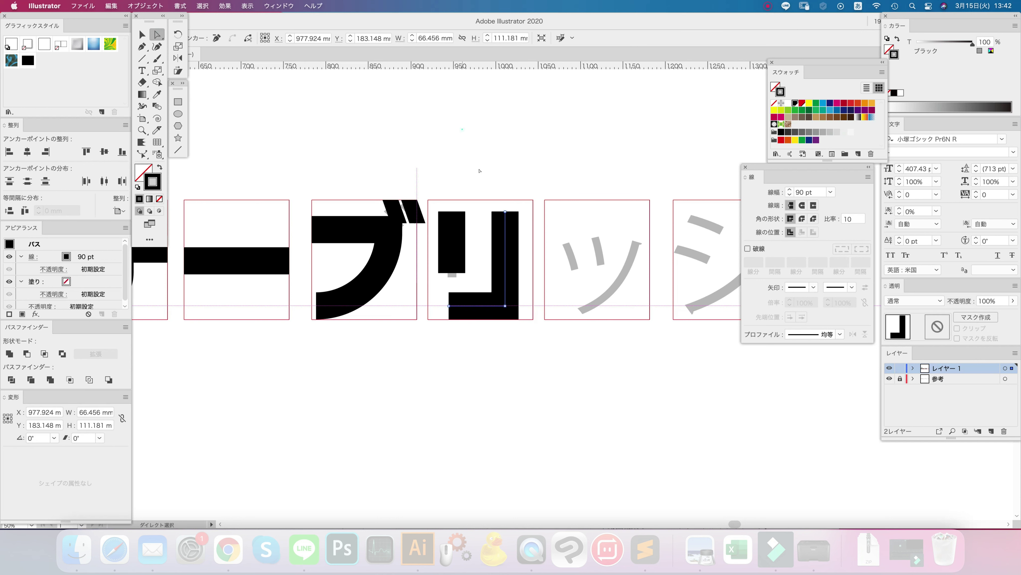
{"action": "left_click", "coordinate": [463, 129], "text": "super"}
{"action": "left_click", "coordinate": [505, 263], "text": "super"}
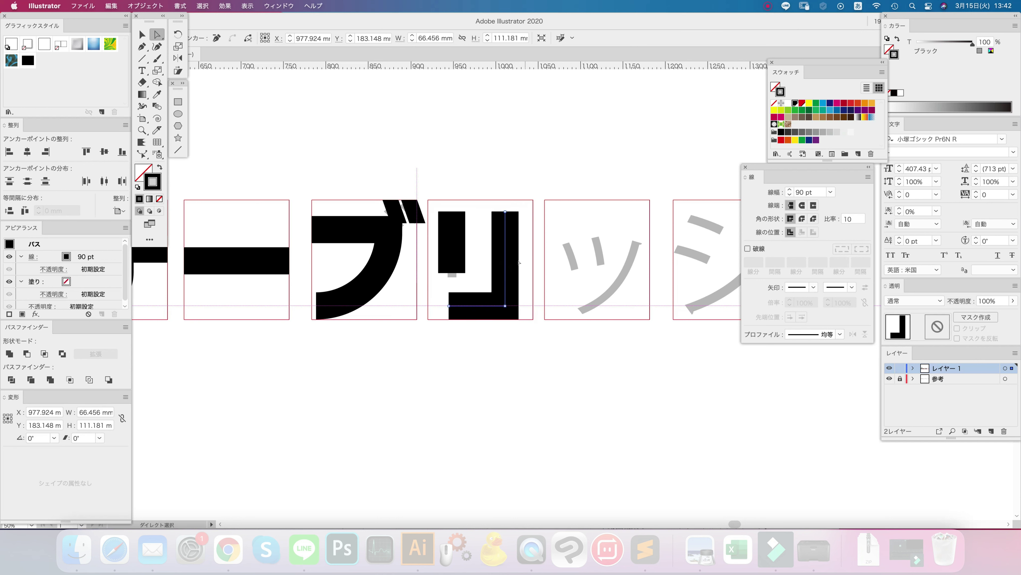
{"action": "left_click", "coordinate": [506, 306], "text": "super"}
{"action": "left_click_drag", "start_coordinate": [499, 299], "coordinate": [366, 215]}
{"action": "left_click", "coordinate": [490, 178]}
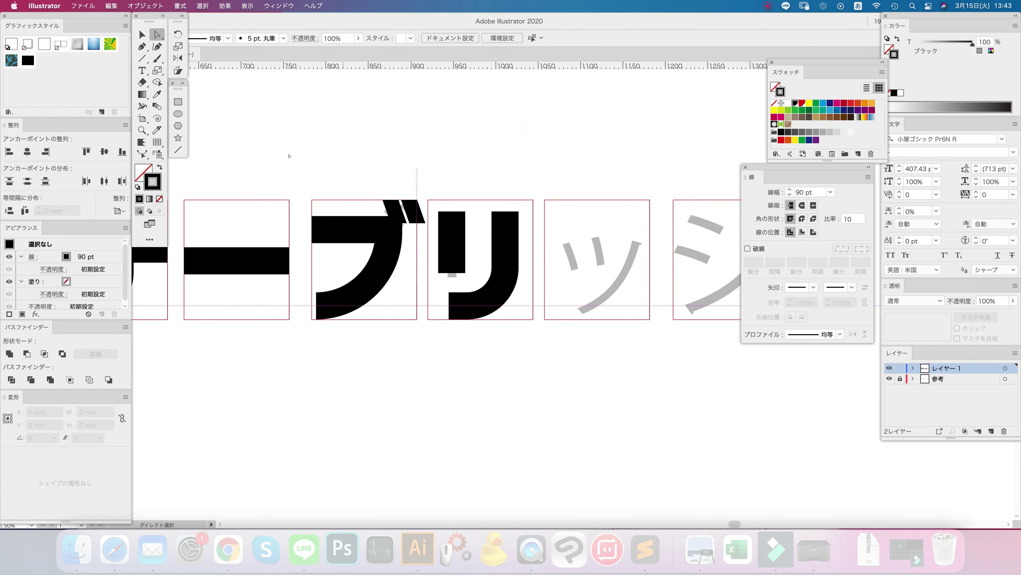
Step: Copy one of ブ's slanted dakuten strokes into the ッ frame, over the reference character's first short stroke
{"action": "left_click", "coordinate": [454, 254]}
{"action": "scroll", "coordinate": [454, 253], "scroll_direction": "right", "scroll_amount": 5}
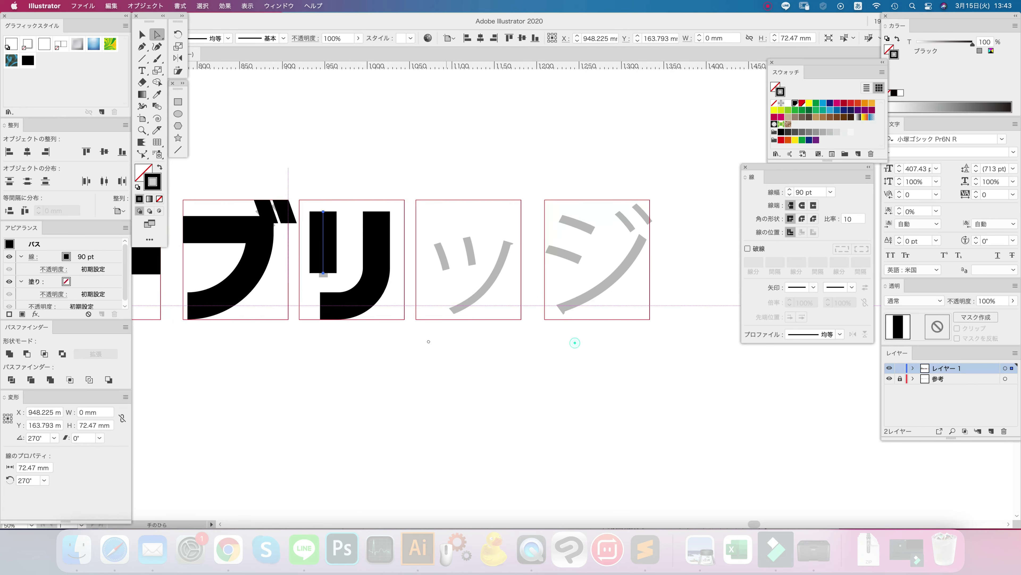
{"action": "left_click", "coordinate": [178, 150]}
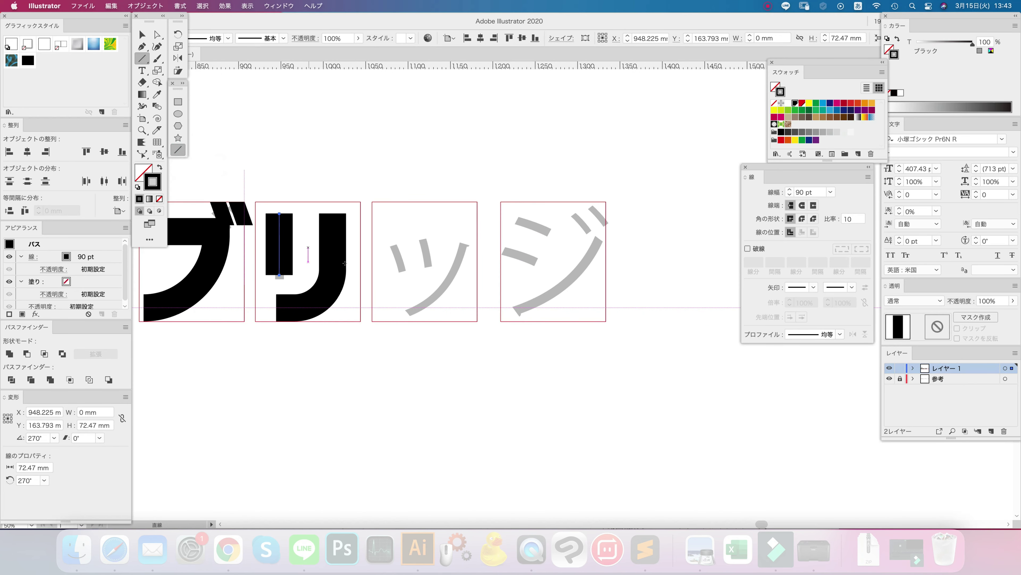
{"action": "left_click", "coordinate": [146, 34]}
{"action": "left_click", "coordinate": [364, 137]}
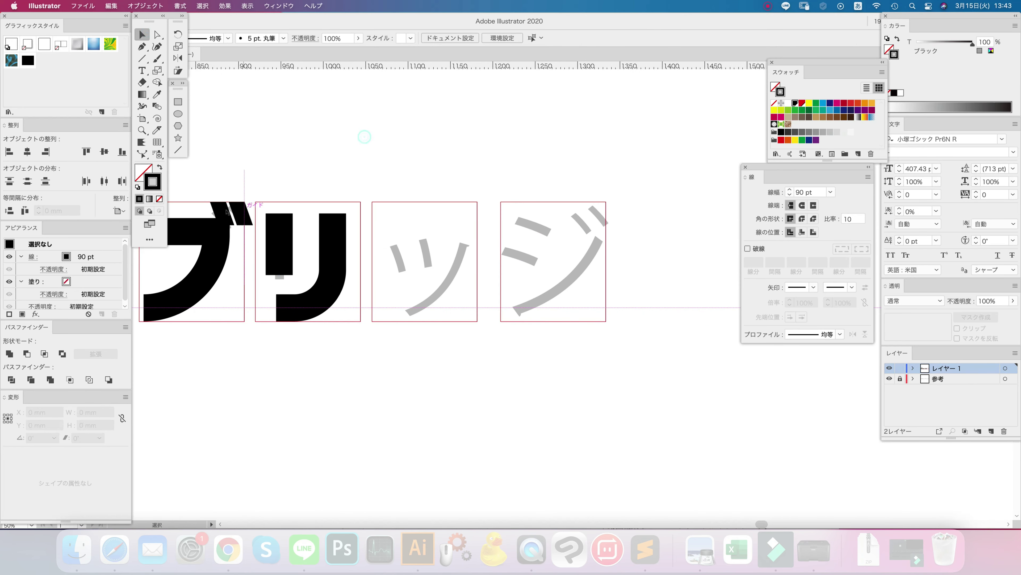
{"action": "left_click_drag", "start_coordinate": [224, 214], "coordinate": [399, 258]}
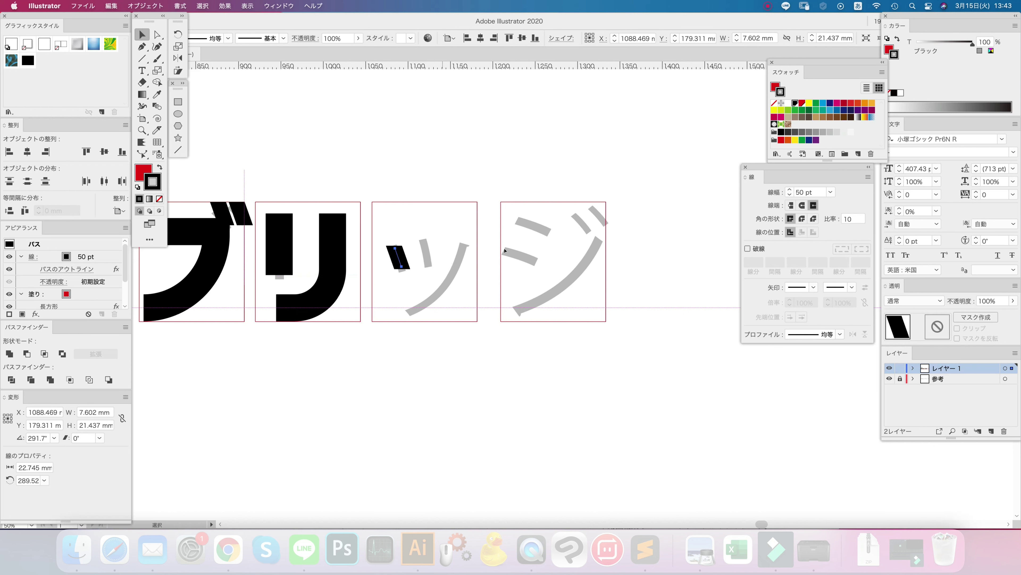
Step: Try a 70 pt stroke weight on ッ's first short stroke and undo it
{"action": "left_click", "coordinate": [799, 192]}
{"action": "type", "text": "70"}
{"action": "key", "text": "Return"}
{"action": "key", "text": "a"}
{"action": "left_click", "coordinate": [395, 248]}
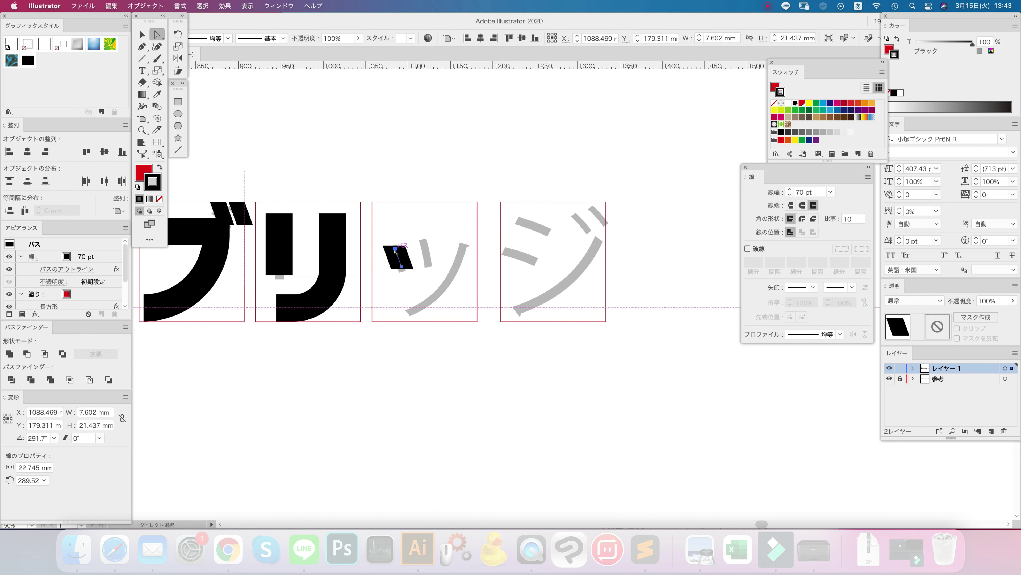
{"action": "key", "text": "super+z"}
Step: Lengthen ッ's first short stroke to 33.353 mm along its slant and set its weight to 70 pt
{"action": "left_click_drag", "start_coordinate": [401, 266], "coordinate": [404, 275]}
{"action": "left_click", "coordinate": [448, 299]}
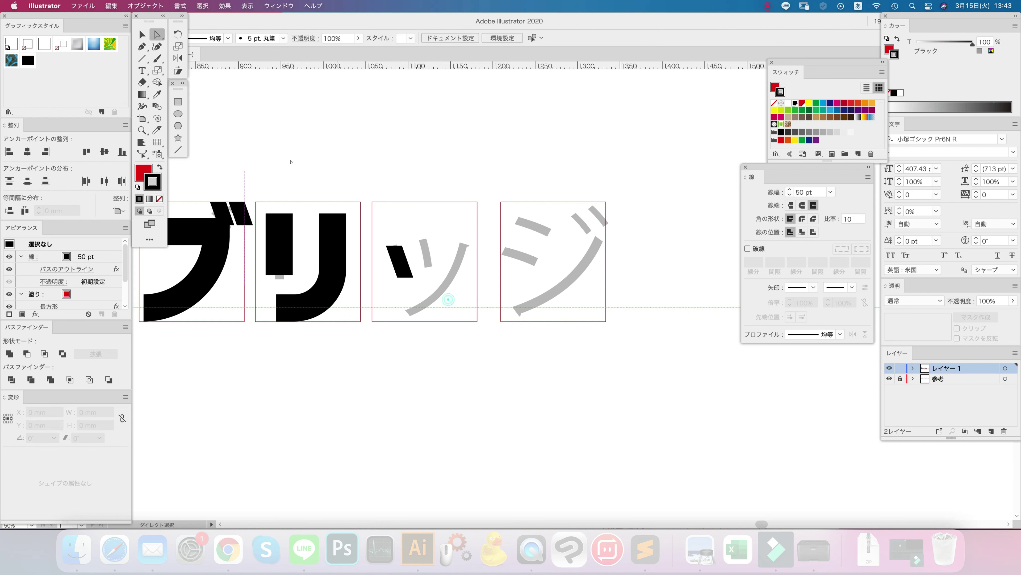
{"action": "left_click", "coordinate": [397, 259]}
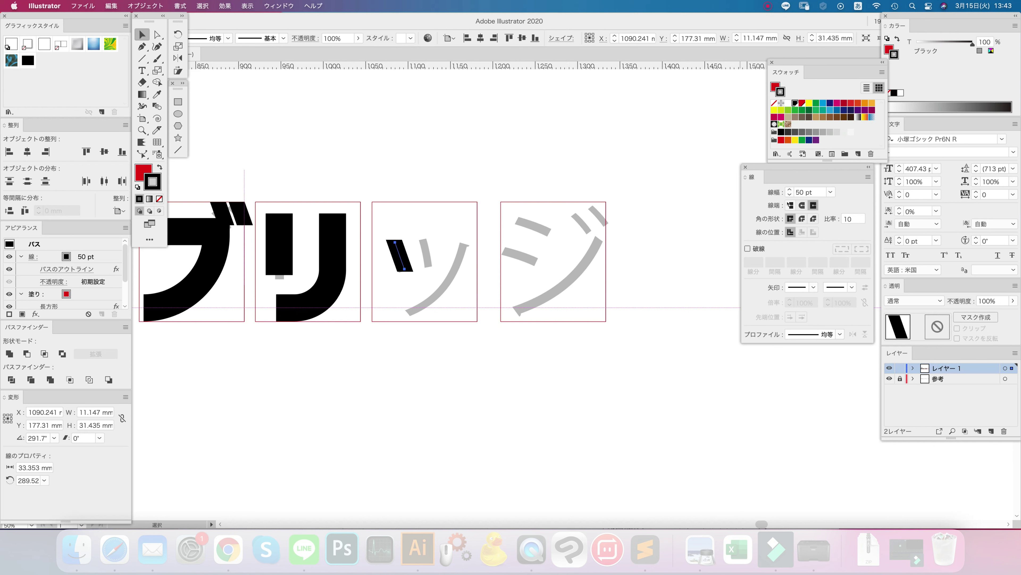
{"action": "left_click", "coordinate": [798, 190]}
{"action": "type", "text": "70"}
{"action": "key", "text": "Return"}
{"action": "left_click", "coordinate": [440, 206]}
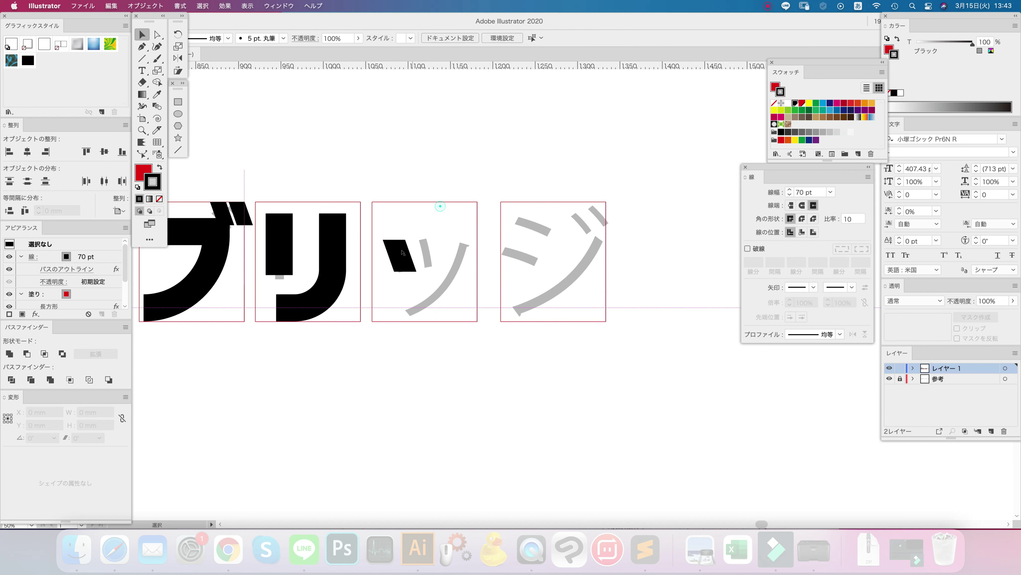
Step: Copy ッ's first short stroke about 33 mm to its right as the second short stroke, keeping both level
{"action": "double_click", "coordinate": [396, 259]}
{"action": "double_click", "coordinate": [423, 250]}
{"action": "left_click_drag", "start_coordinate": [396, 258], "coordinate": [425, 259]}
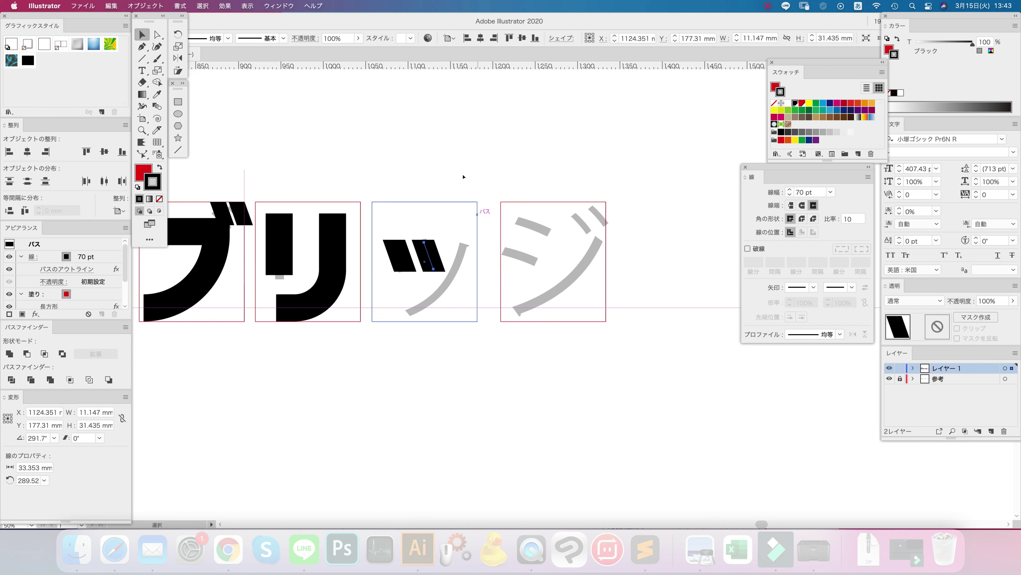
{"action": "left_click", "coordinate": [462, 175]}
{"action": "left_click", "coordinate": [427, 257]}
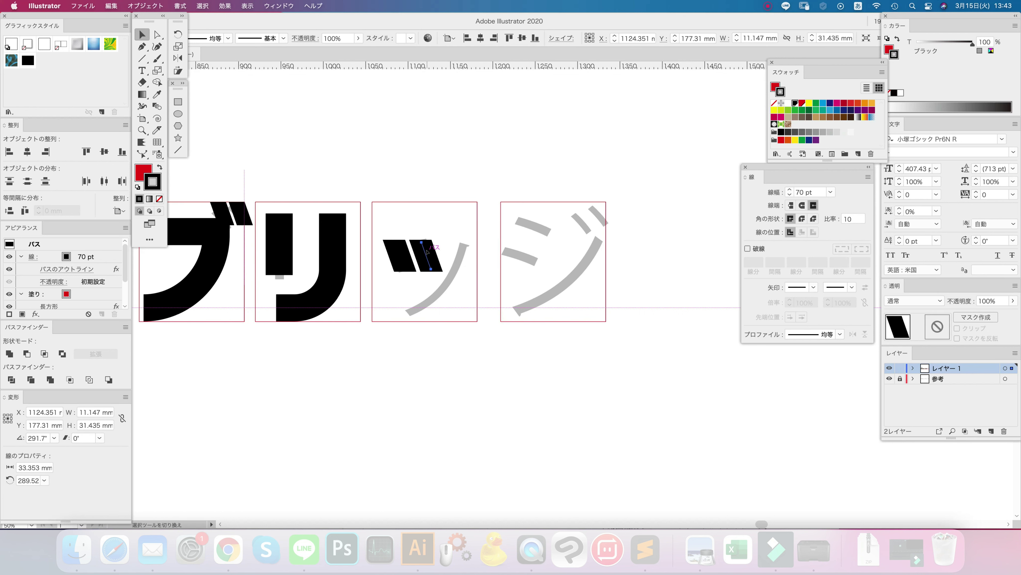
{"action": "left_click", "coordinate": [458, 226]}
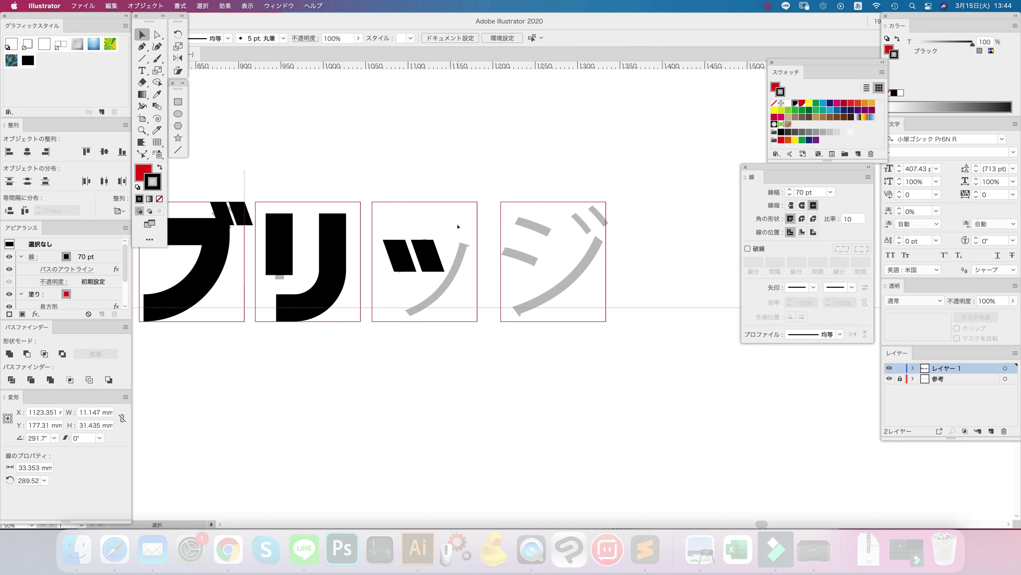
Step: Draw ッ's long stroke as a right-angled path about 82 mm wide and 75 mm high with a 70 pt weight
{"action": "left_click", "coordinate": [333, 272]}
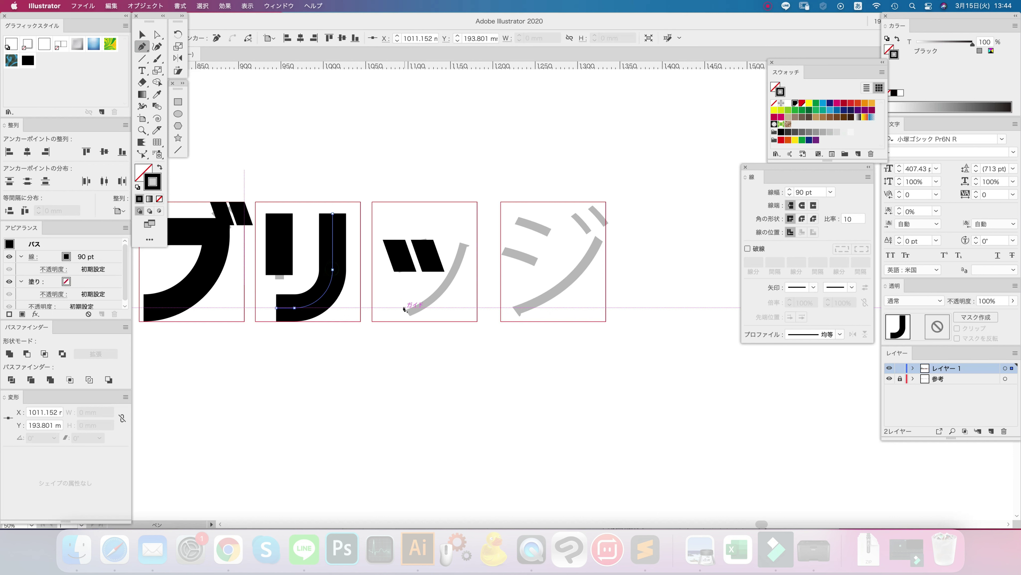
{"action": "left_click", "coordinate": [393, 308]}
{"action": "left_click", "coordinate": [463, 308]}
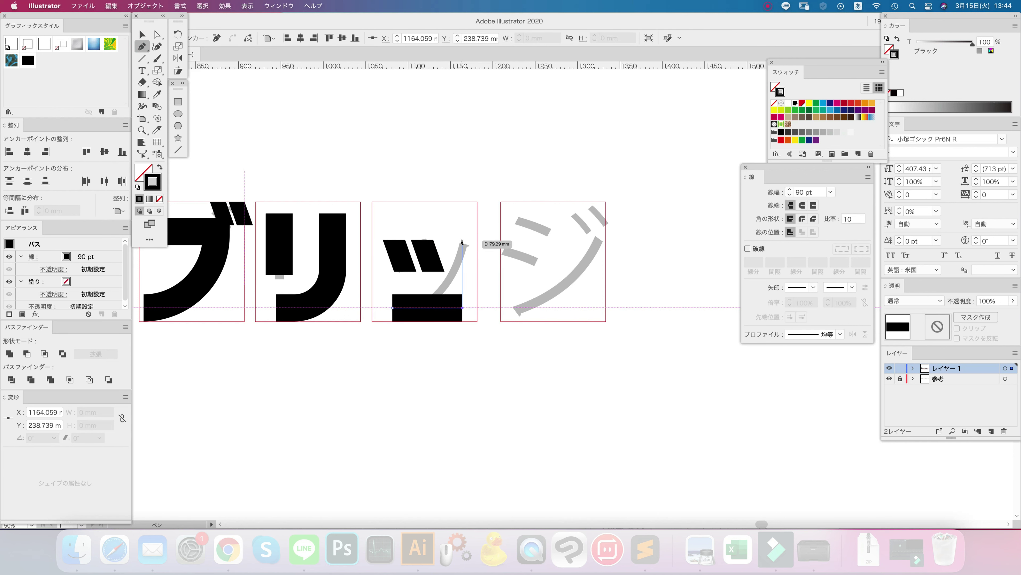
{"action": "left_click", "coordinate": [462, 244]}
{"action": "left_click", "coordinate": [142, 34]}
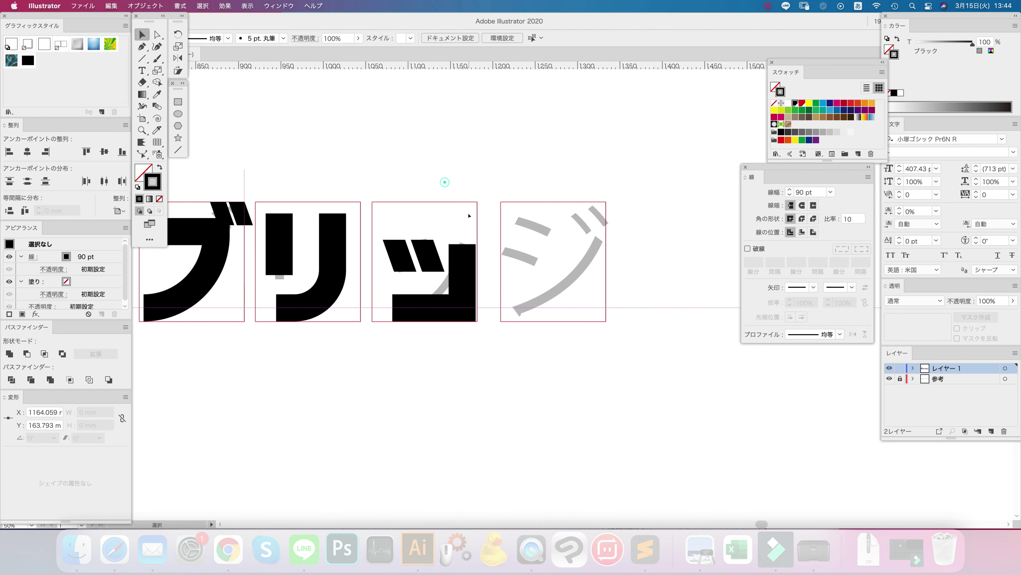
{"action": "left_click", "coordinate": [818, 194]}
{"action": "type", "text": "70"}
{"action": "key", "text": "Return"}
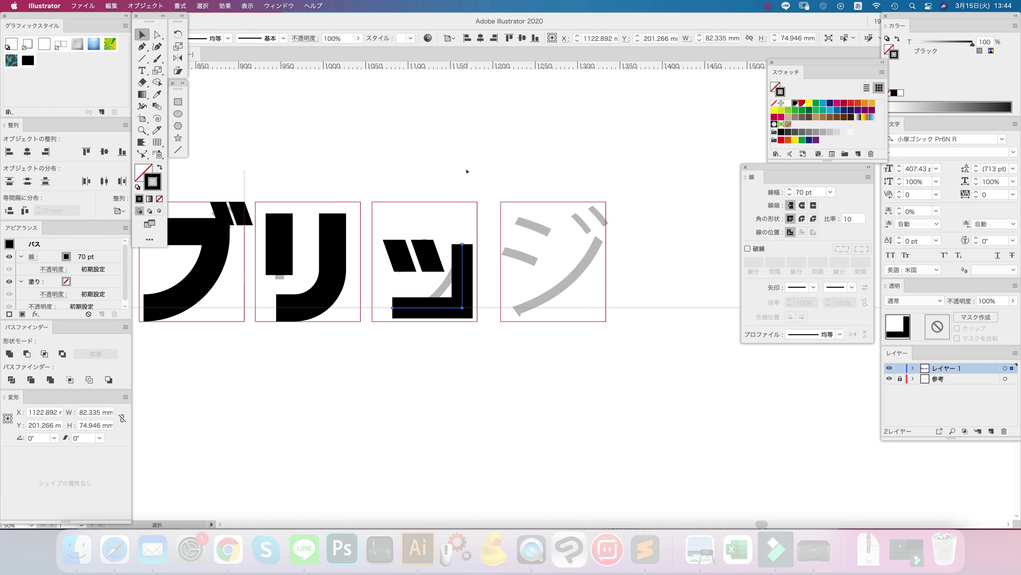
Step: Add an anchor point on the vertical part of ッ's long stroke and round its lower-right corner into a wide arc
{"action": "key", "text": "plus"}
{"action": "left_click", "coordinate": [466, 266]}
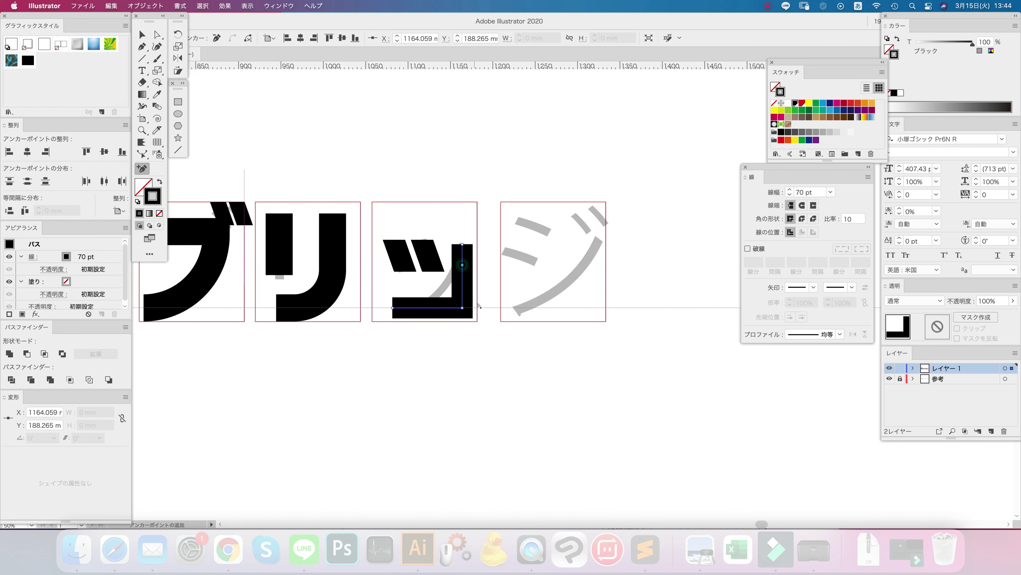
{"action": "key", "text": "a"}
{"action": "left_click_drag", "start_coordinate": [458, 300], "coordinate": [421, 266]}
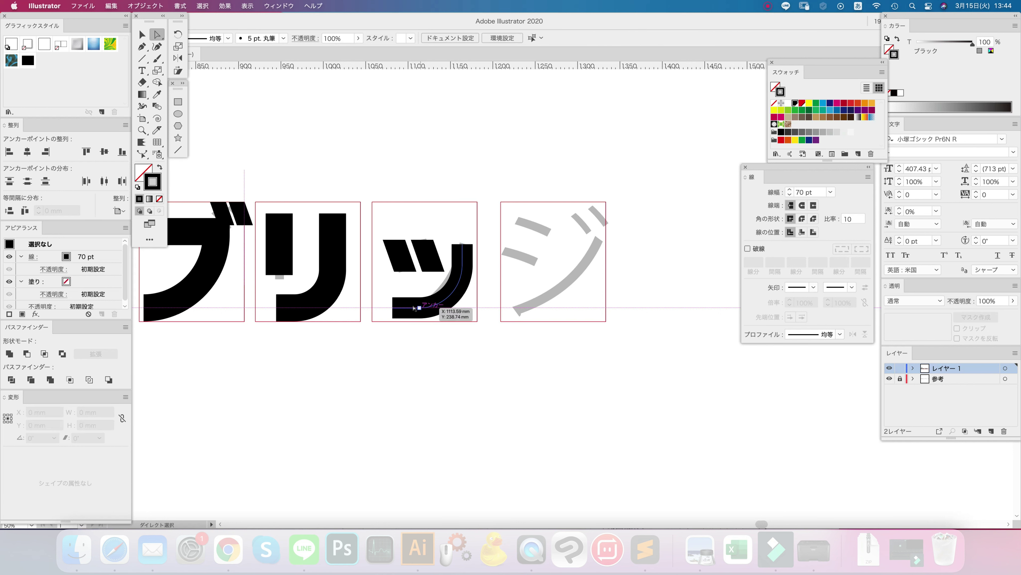
Step: Shorten the lower-left end of ッ's long stroke by moving its end anchor to the right
{"action": "left_click", "coordinate": [394, 308]}
{"action": "key", "text": "Right"}
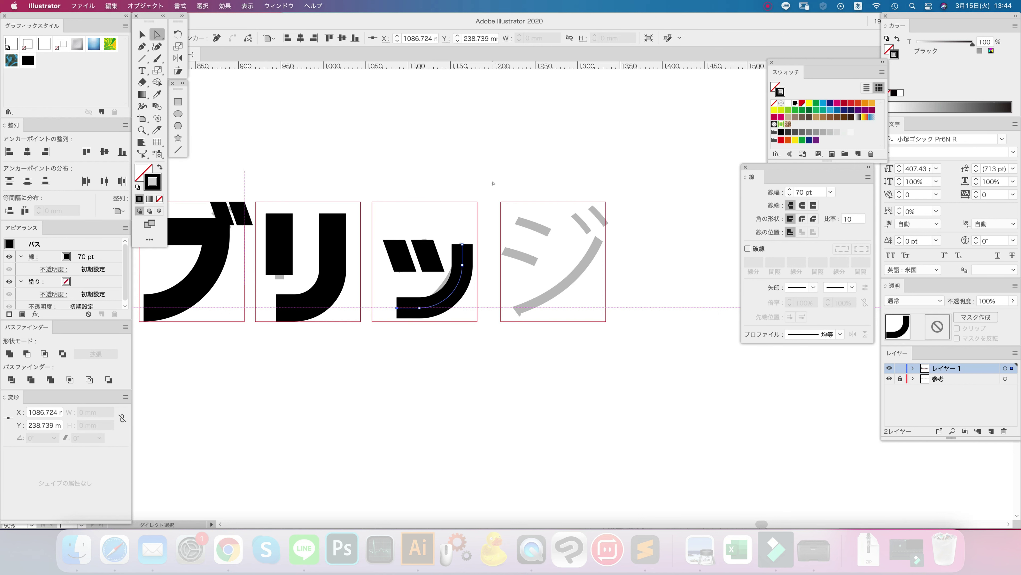
{"action": "left_click", "coordinate": [492, 182]}
{"action": "left_click", "coordinate": [403, 310]}
{"action": "left_click", "coordinate": [463, 170]}
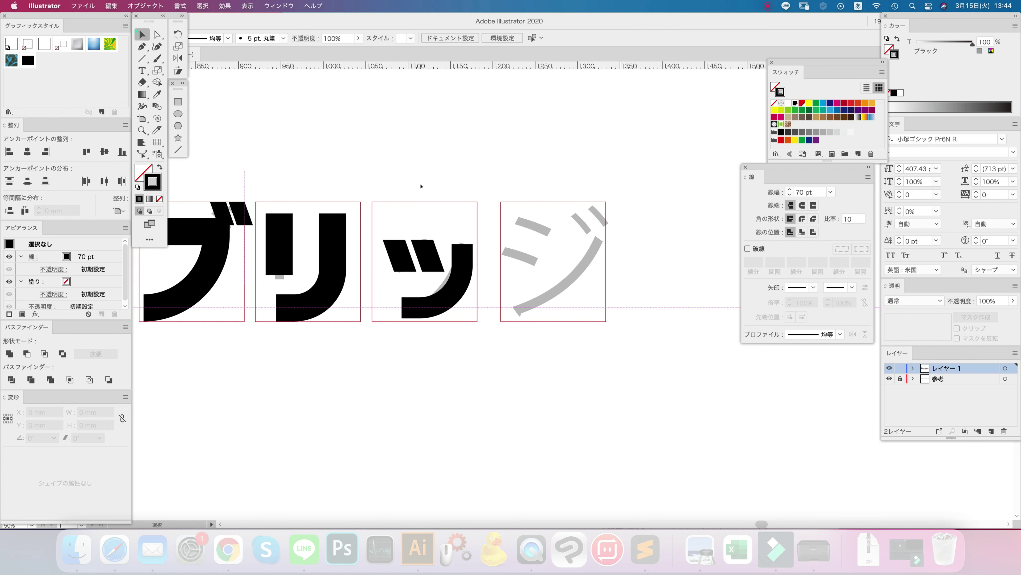
{"action": "left_click", "coordinate": [392, 262]}
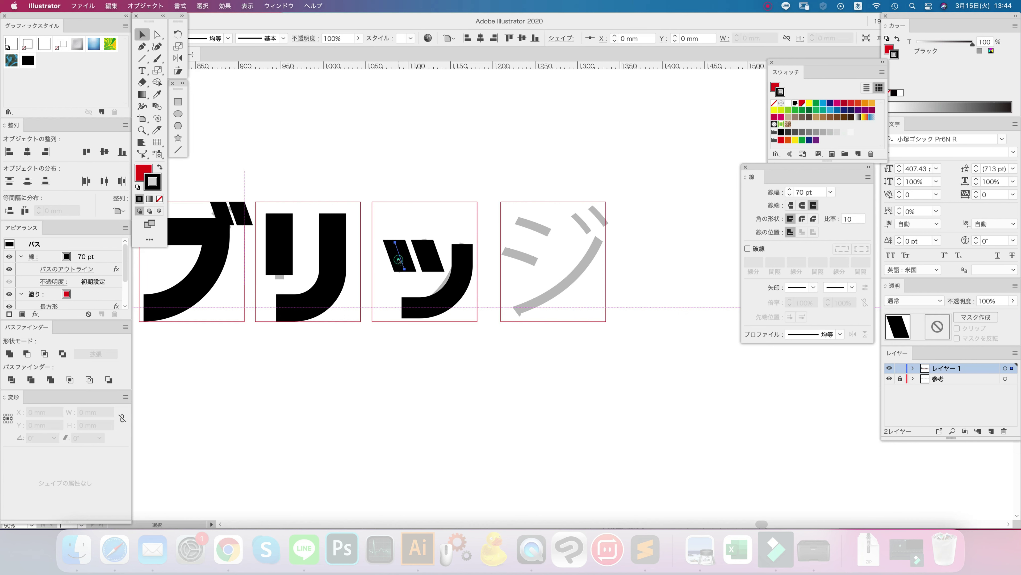
Step: Draw two stacked horizontal 90 pt strokes, each 68.22 mm long, over the short strokes of the ジ reference
{"action": "left_click", "coordinate": [279, 242]}
{"action": "key", "text": "backslash"}
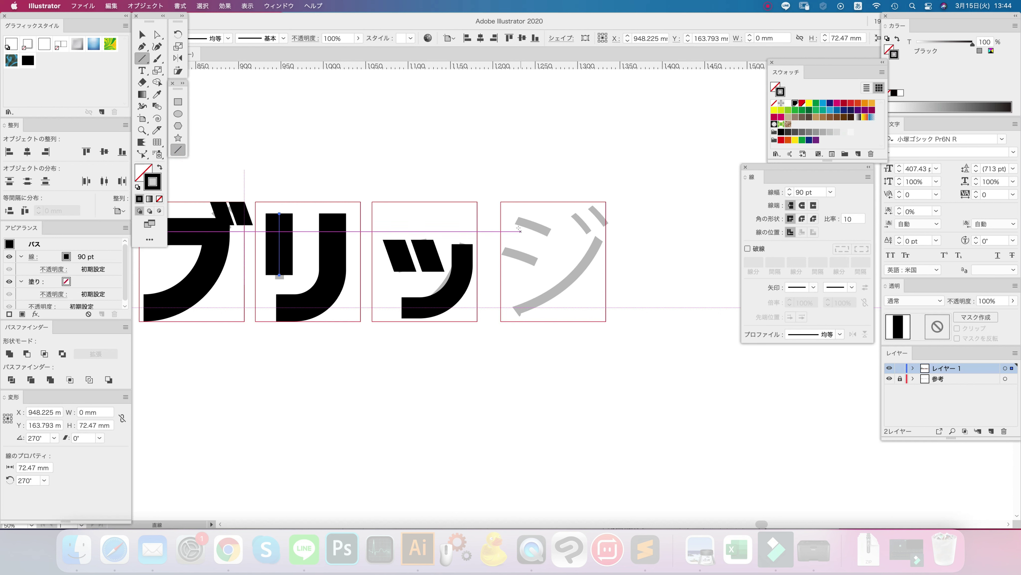
{"action": "mouse_move", "coordinate": [511, 227]}
{"action": "left_mouse_down"}
{"action": "mouse_move", "coordinate": [570, 228]}
{"action": "mouse_move", "coordinate": [545, 255]}
{"action": "left_mouse_up"}
{"action": "key", "text": "Down"}
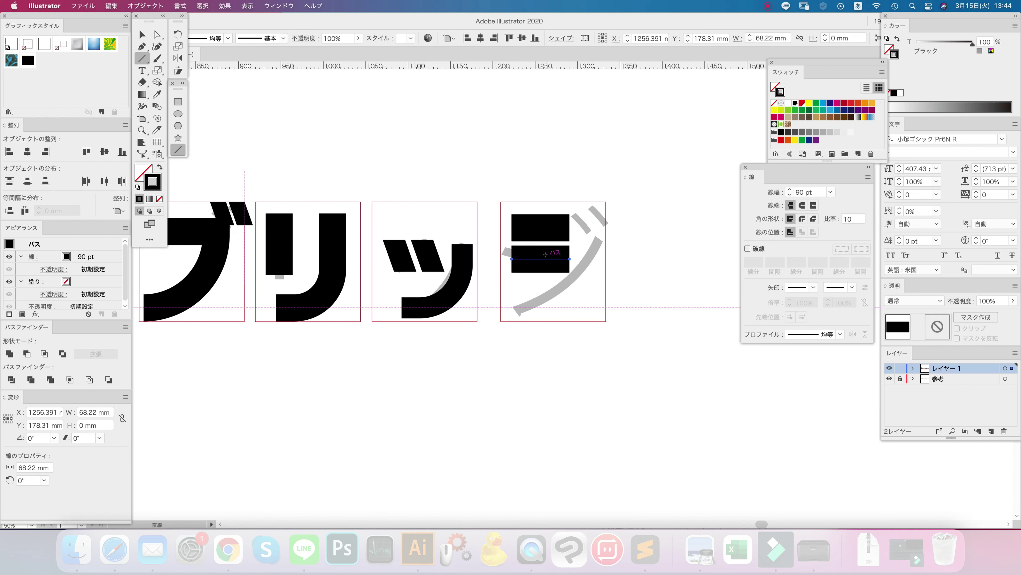
{"action": "key", "text": "super+shift+a"}
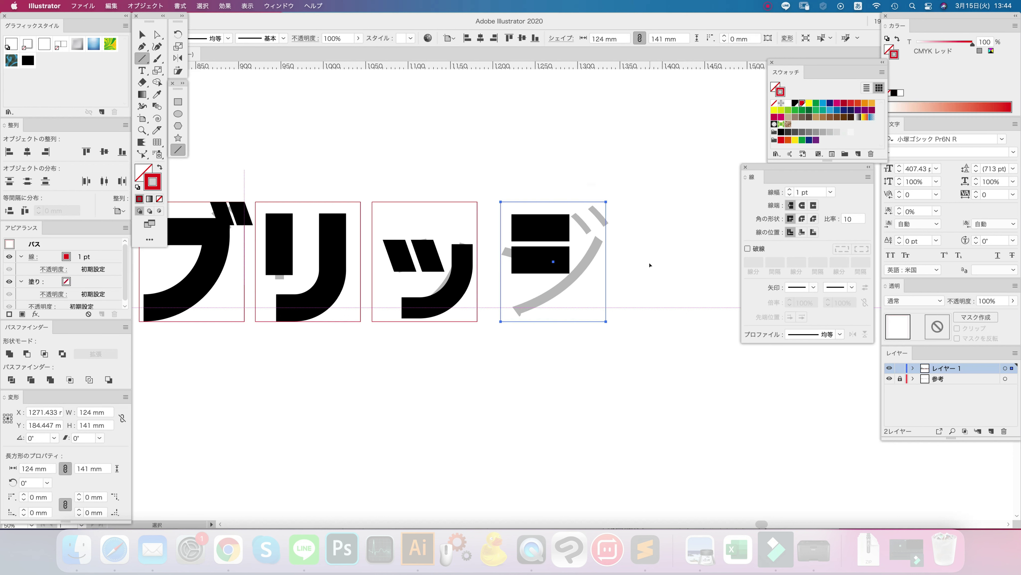
Step: Move ジ's two horizontal strokes together 9 mm left and 3 mm down, close to the frame's left edge
{"action": "left_click_drag", "start_coordinate": [643, 274], "coordinate": [518, 180]}
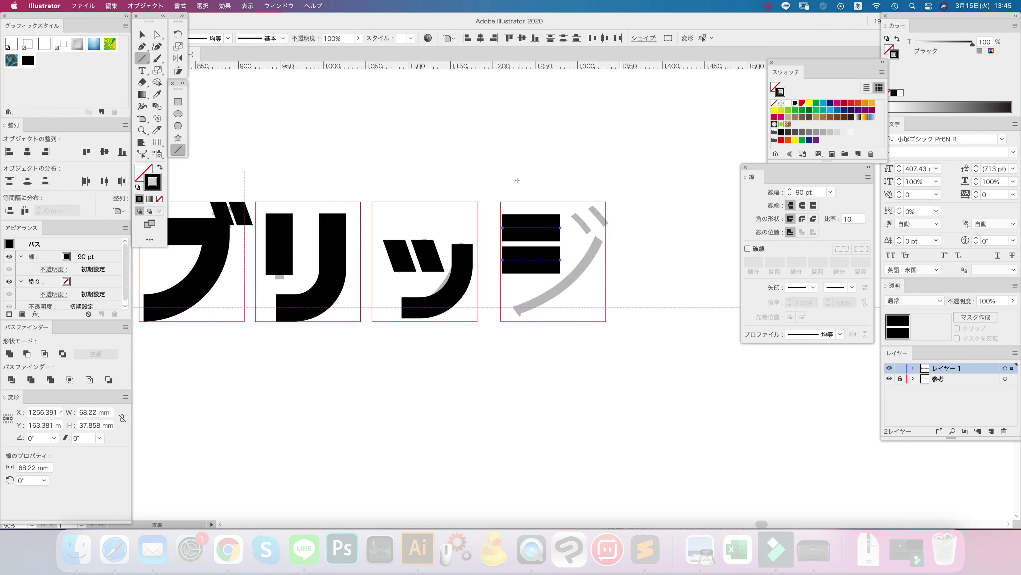
{"action": "key", "text": "Down"}
{"action": "key", "text": "Right"}
{"action": "key", "text": "super+shift+a"}
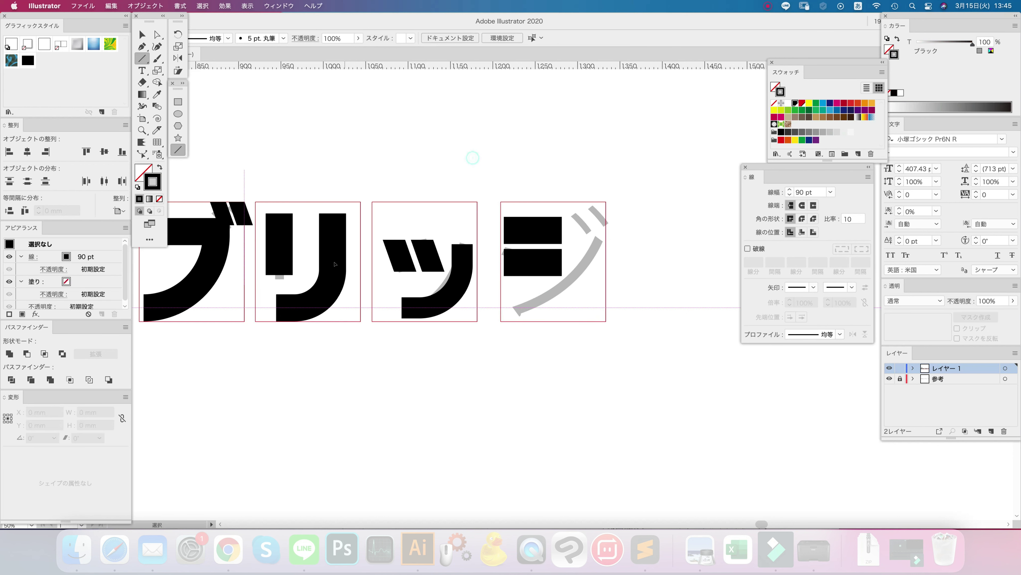
Step: Draw ジ's long stroke as a right-angled 90 pt path about 89 mm wide and 82 mm high along the baseline guide
{"action": "left_click", "coordinate": [333, 262], "text": "super"}
{"action": "key", "text": "p"}
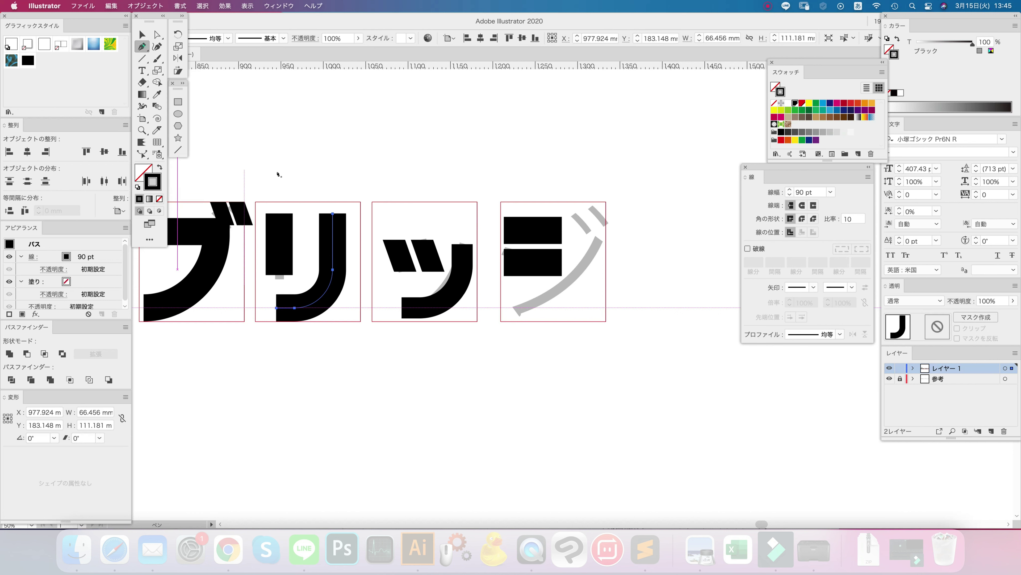
{"action": "left_click", "coordinate": [515, 308]}
{"action": "left_click", "coordinate": [591, 308]}
{"action": "left_click", "coordinate": [591, 238]}
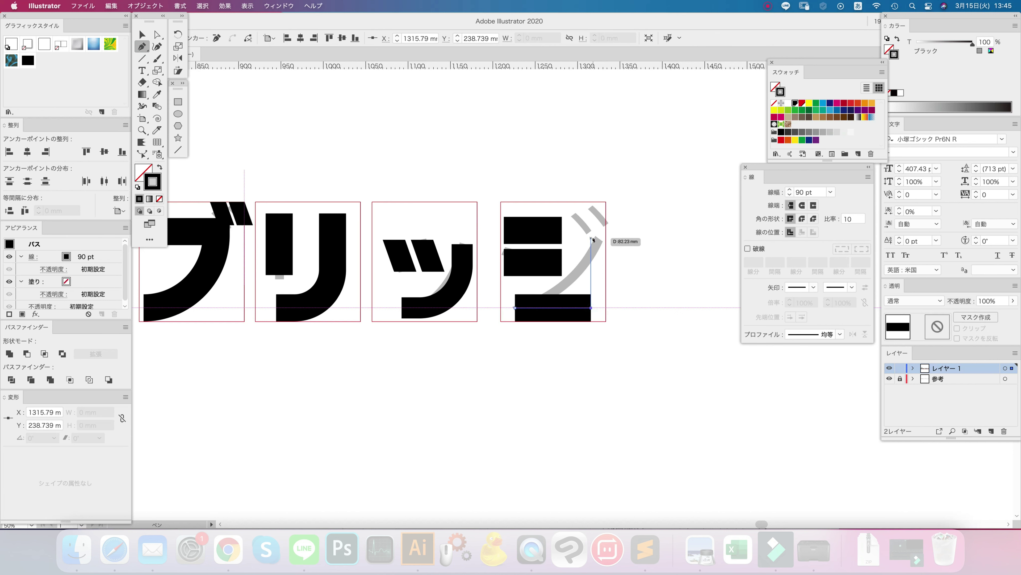
{"action": "key", "text": "Return"}
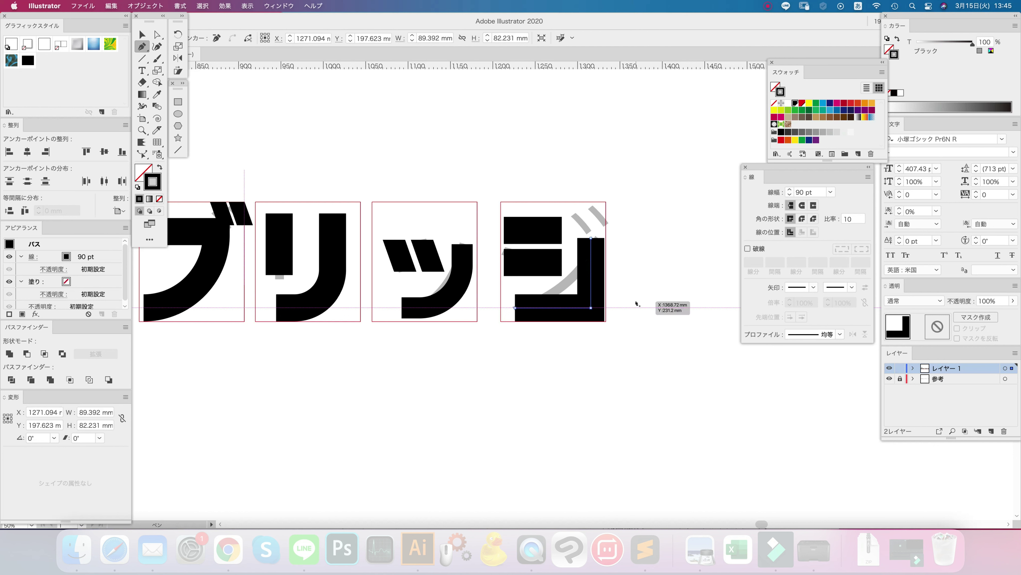
Step: Add an anchor point on the vertical part of ジ's long stroke and round its lower-right corner into a wide arc
{"action": "key", "text": "plus"}
{"action": "left_click", "coordinate": [591, 261]}
{"action": "key", "text": "a"}
{"action": "left_click", "coordinate": [591, 307]}
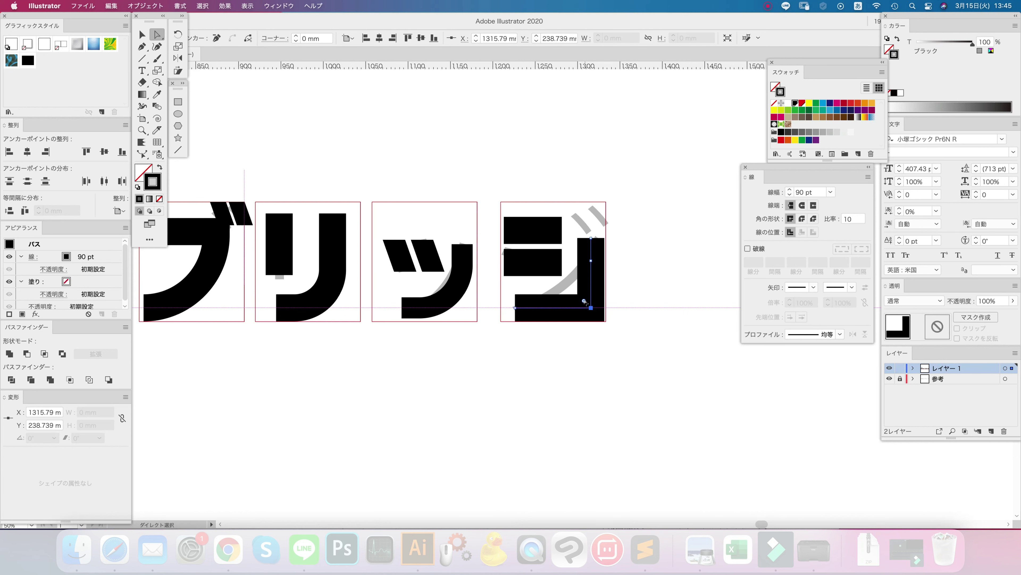
{"action": "left_click_drag", "start_coordinate": [584, 300], "coordinate": [571, 290]}
{"action": "left_click", "coordinate": [612, 394]}
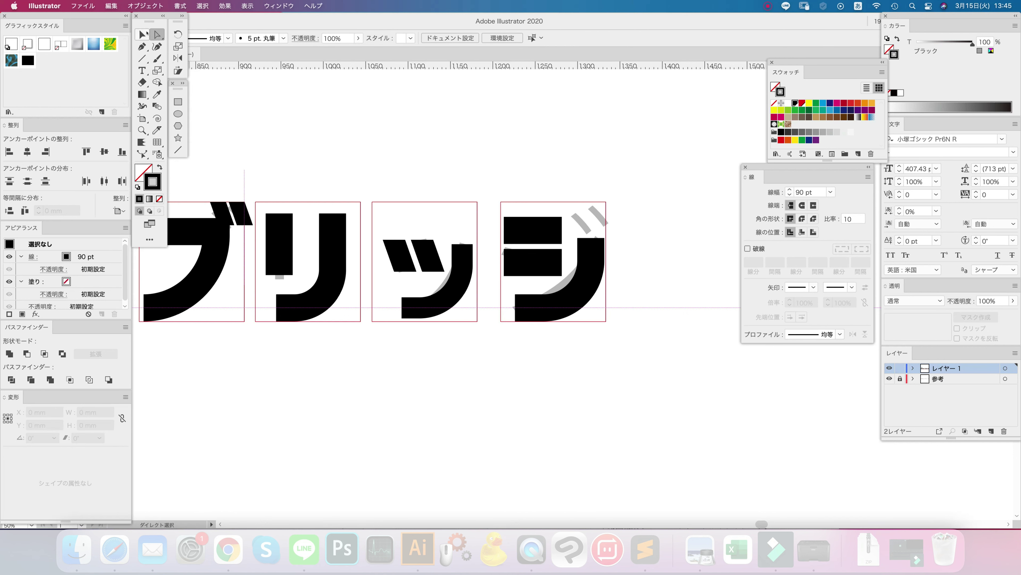
Step: Copy ブ's dakuten to ジ's upper-right corner and shorten the left ends of ジ's two horizontal strokes to 63.22 mm
{"action": "left_click", "coordinate": [242, 212]}
{"action": "mouse_move", "coordinate": [242, 211]}
{"action": "left_mouse_down"}
{"action": "mouse_move", "coordinate": [631, 210]}
{"action": "mouse_move", "coordinate": [607, 210]}
{"action": "left_mouse_up"}
{"action": "left_click", "coordinate": [649, 272]}
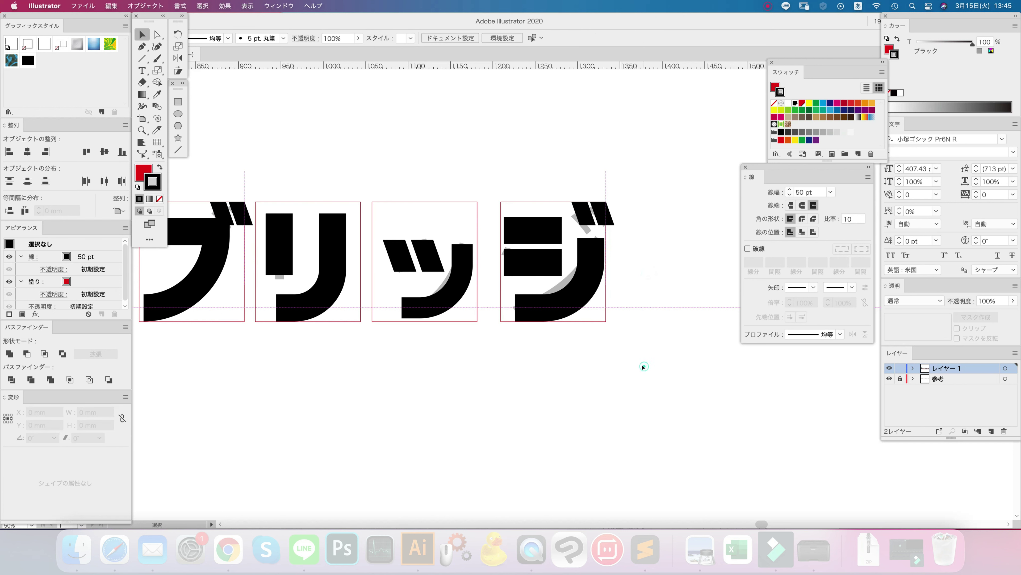
{"action": "left_click", "coordinate": [531, 232]}
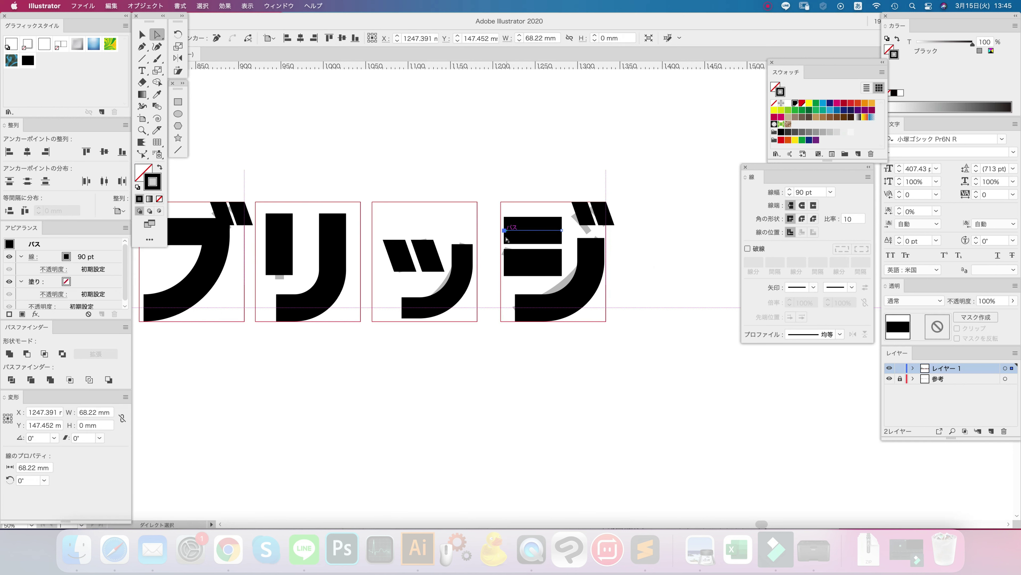
{"action": "left_click", "coordinate": [668, 278]}
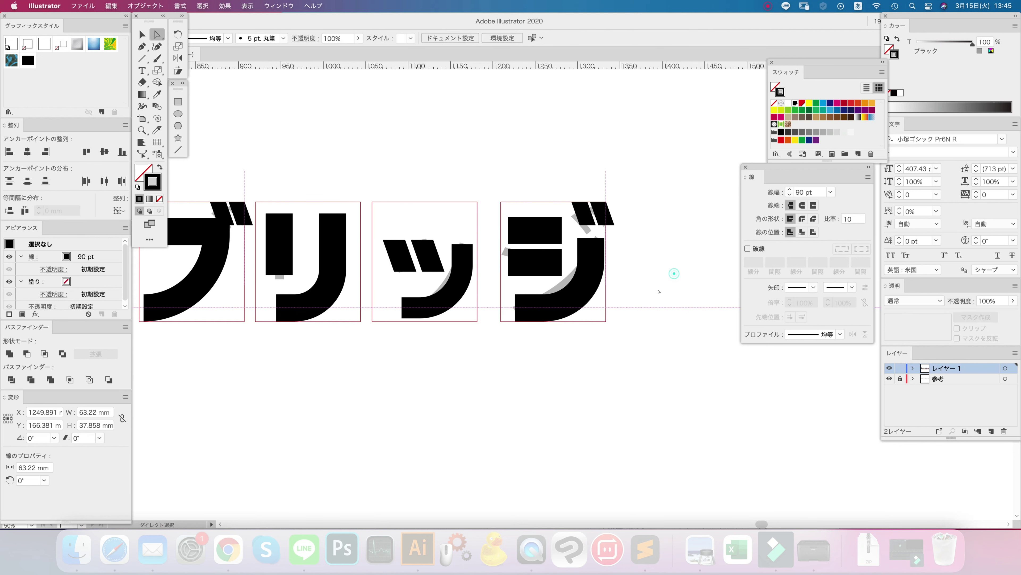
Step: Duplicate the complete デザイナーブリッジ lettering with its frames directly below the original
{"action": "key", "text": "super+minus"}
{"action": "key", "text": "super+minus"}
{"action": "key", "text": "super+minus"}
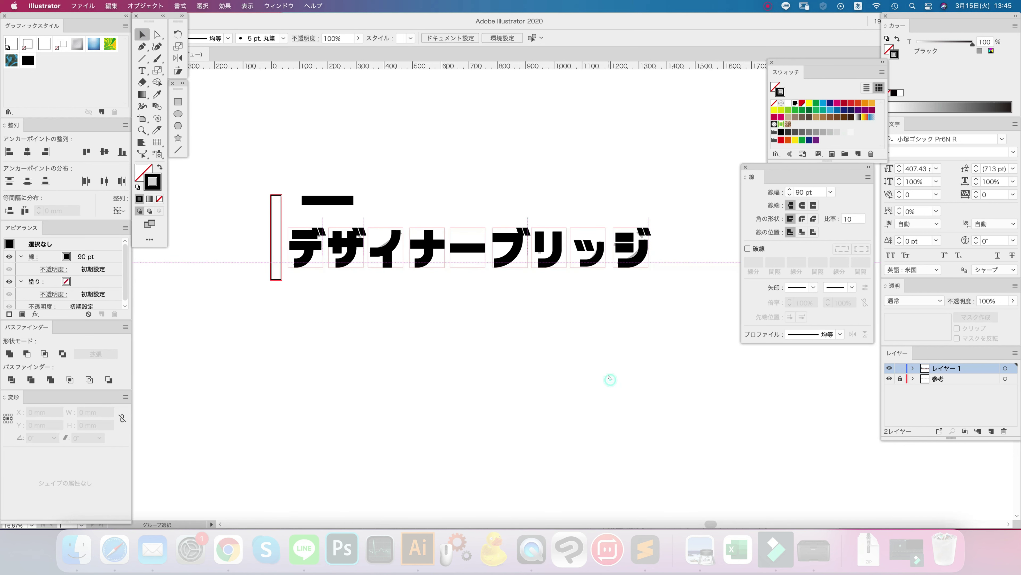
{"action": "left_click_drag", "start_coordinate": [671, 324], "coordinate": [284, 214]}
{"action": "left_click_drag", "start_coordinate": [354, 258], "coordinate": [360, 356]}
{"action": "left_click", "coordinate": [540, 406]}
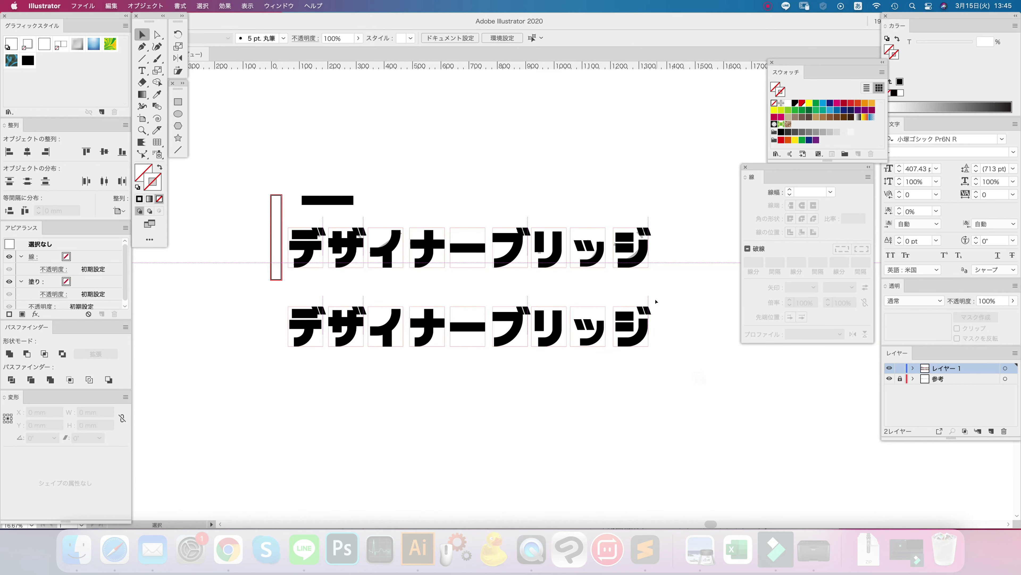
Step: Delete the red frames around the characters of the lower デザイナーブリッジ copy
{"action": "left_click_drag", "start_coordinate": [296, 354], "coordinate": [353, 342]}
{"action": "left_click", "coordinate": [375, 346], "text": "shift"}
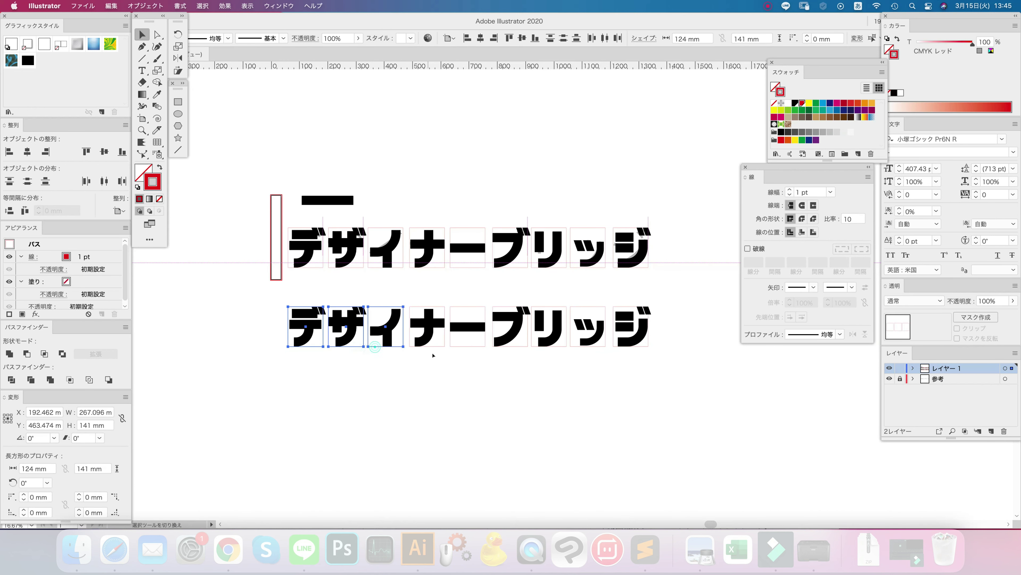
{"action": "left_click", "coordinate": [427, 345], "text": "shift"}
{"action": "left_click", "coordinate": [459, 346], "text": "shift"}
{"action": "left_click", "coordinate": [510, 345], "text": "shift"}
{"action": "left_click", "coordinate": [549, 344], "text": "shift"}
{"action": "left_click", "coordinate": [599, 347], "text": "shift"}
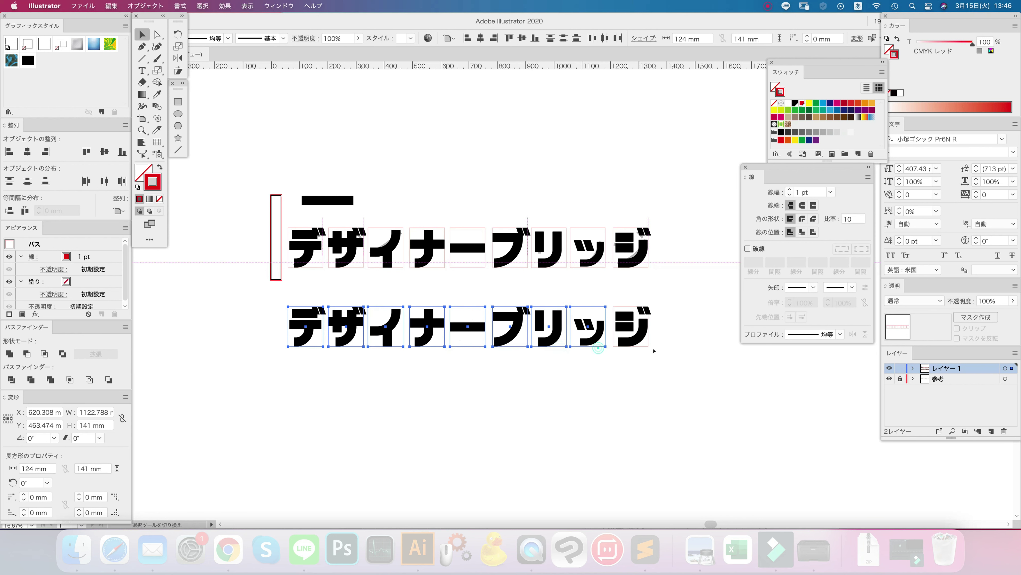
{"action": "left_click", "coordinate": [652, 395]}
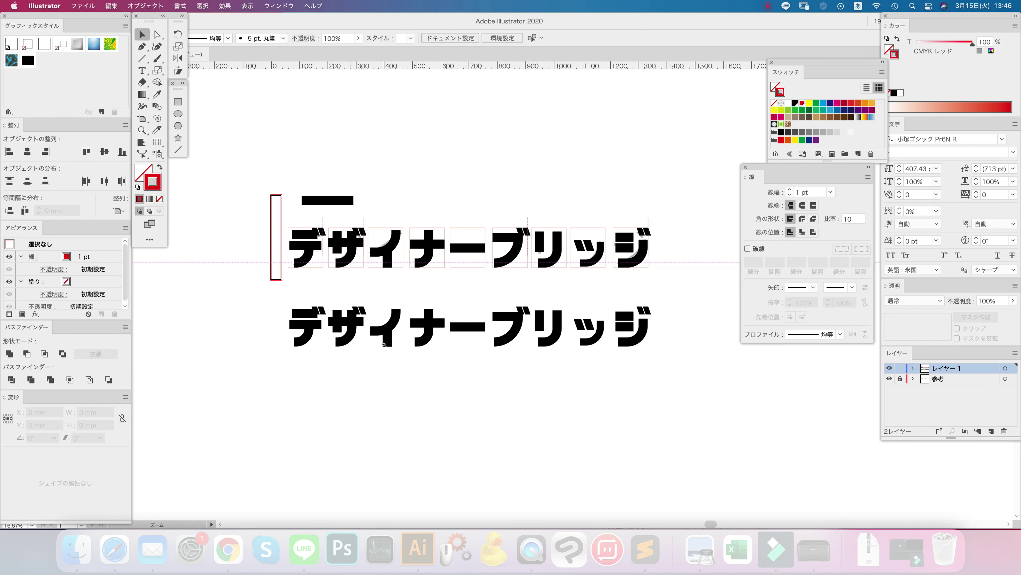
Step: Move ザ in the lower lettering left toward デ and fine-tune the gap between them
{"action": "left_click", "coordinate": [425, 354]}
{"action": "left_click", "coordinate": [369, 360]}
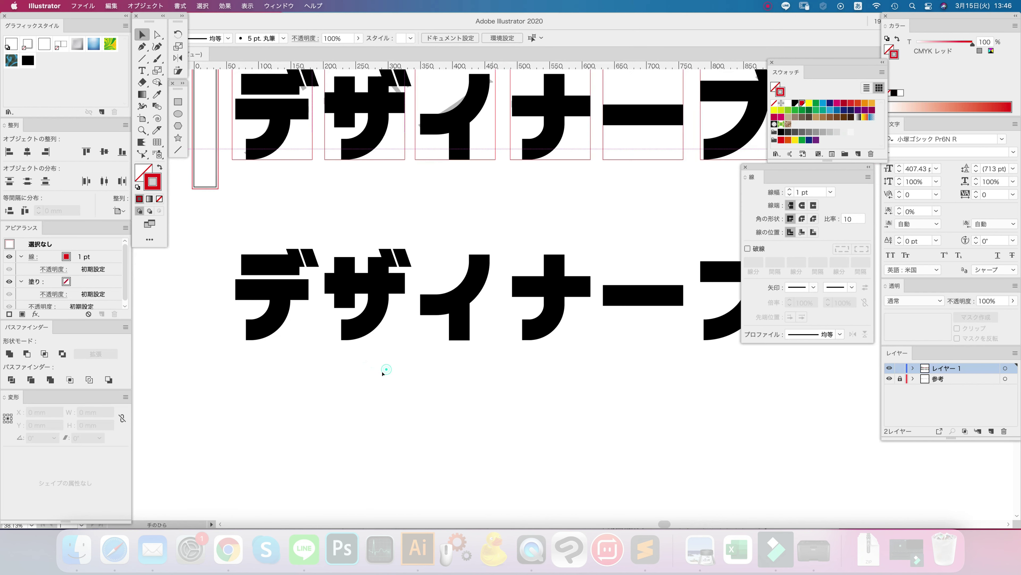
{"action": "mouse_move", "coordinate": [329, 284]}
{"action": "left_mouse_down"}
{"action": "mouse_move", "coordinate": [296, 284]}
{"action": "mouse_move", "coordinate": [316, 284]}
{"action": "left_mouse_up"}
{"action": "key", "text": "Right"}
{"action": "key", "text": "Right"}
{"action": "key", "text": "Right"}
{"action": "key", "text": "Right"}
{"action": "key", "text": "Right"}
{"action": "key", "text": "Right"}
{"action": "key", "text": "Right"}
{"action": "key", "text": "Right"}
{"action": "key", "text": "Right"}
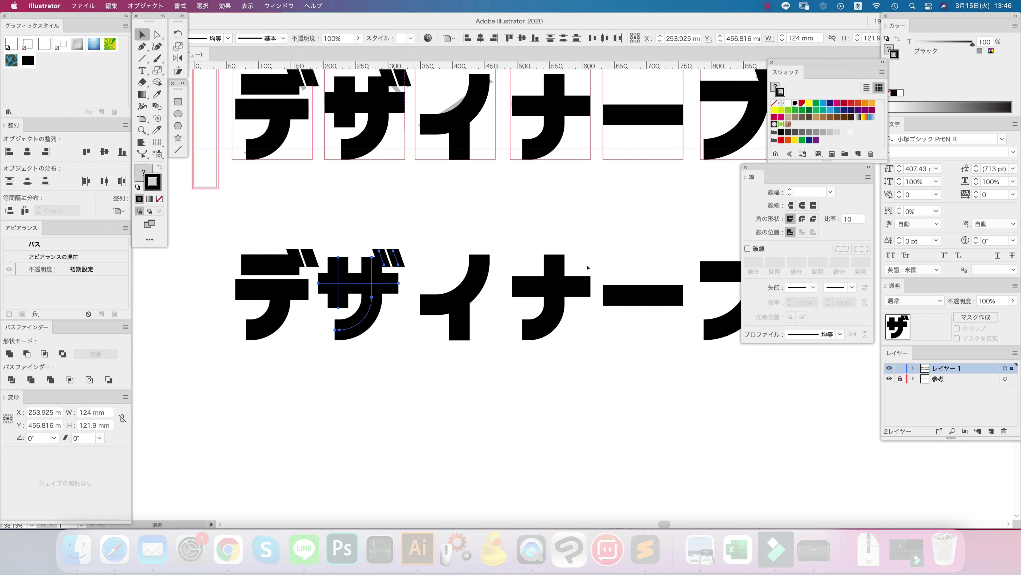
Step: Move イ left until it sits close to ザ, adjusting its gap in small horizontal nudges
{"action": "left_click_drag", "start_coordinate": [422, 303], "coordinate": [399, 303]}
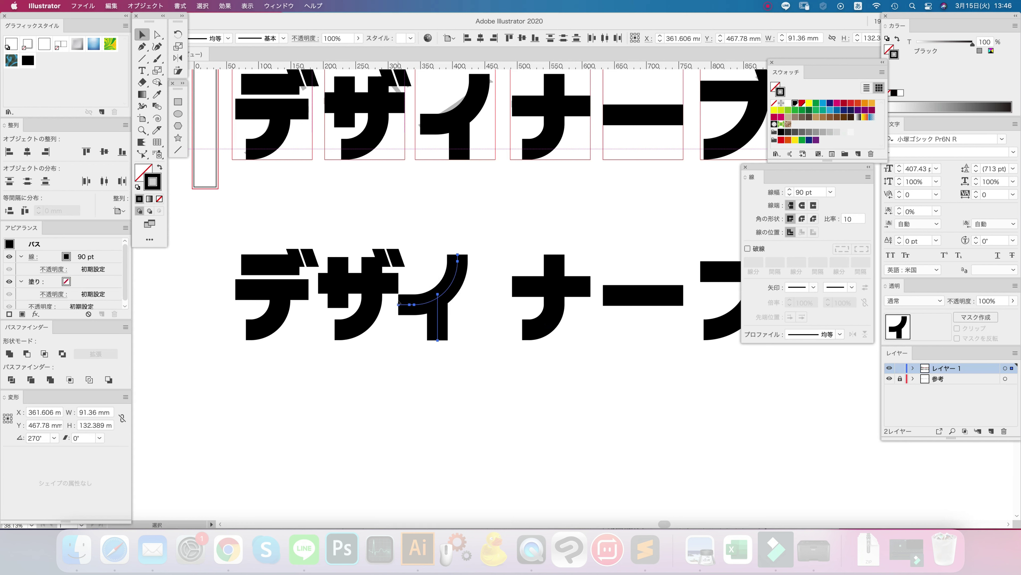
{"action": "key", "text": "Right"}
{"action": "key", "text": "Right"}
{"action": "key", "text": "Right"}
{"action": "key", "text": "Right"}
{"action": "key", "text": "Right"}
{"action": "key", "text": "Right"}
{"action": "key", "text": "Right"}
{"action": "key", "text": "Right"}
{"action": "key", "text": "Right"}
{"action": "key", "text": "Right"}
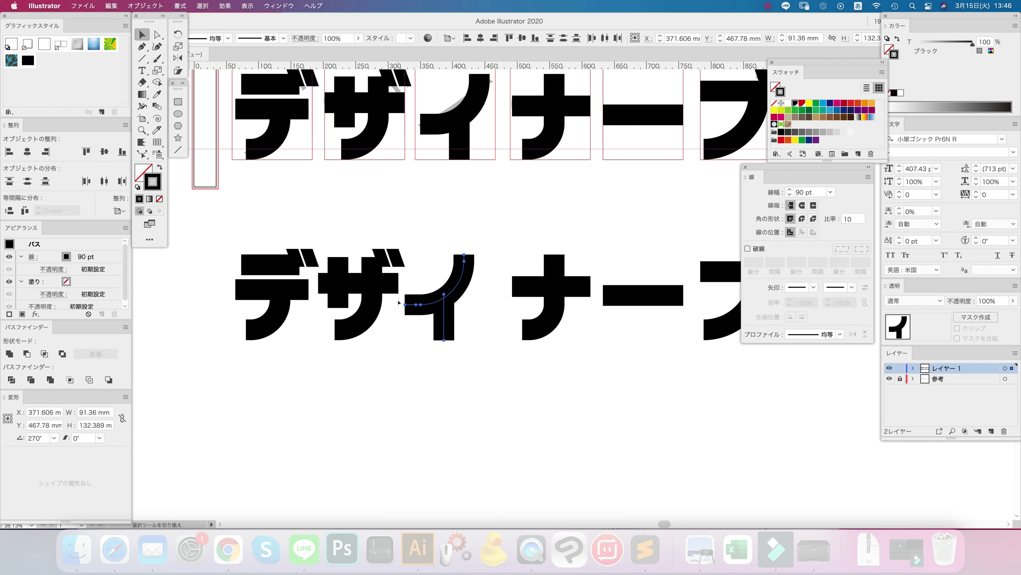
{"action": "key", "text": "Left"}
{"action": "key", "text": "Left"}
{"action": "key", "text": "Left"}
{"action": "key", "text": "Left"}
{"action": "key", "text": "Left"}
{"action": "key", "text": "Left"}
{"action": "key", "text": "Left"}
{"action": "key", "text": "Left"}
{"action": "key", "text": "Left"}
{"action": "key", "text": "Left"}
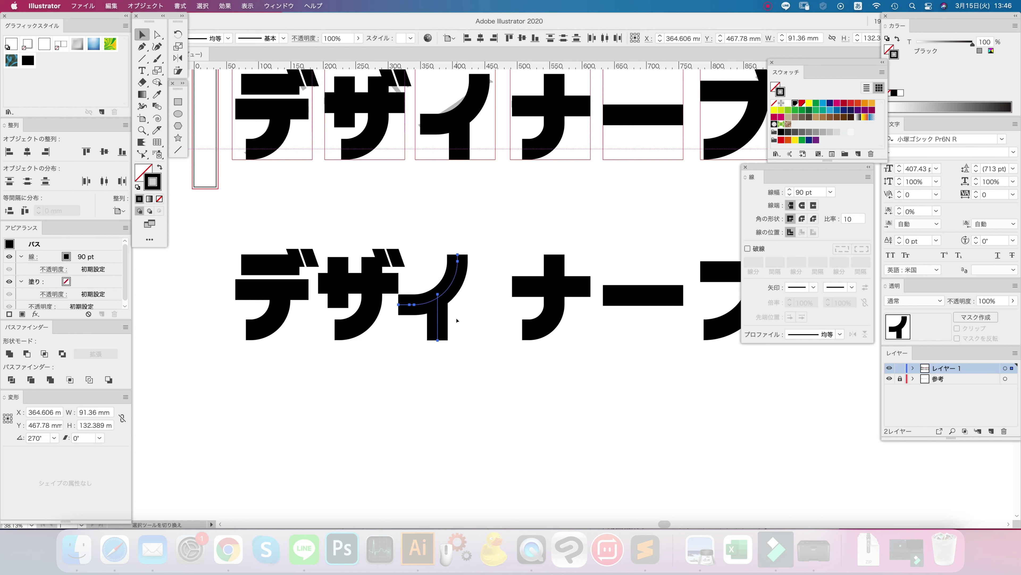
Step: Move ナ left against イ and bring the long bar ー left to sit directly beside ナ
{"action": "left_click_drag", "start_coordinate": [513, 286], "coordinate": [474, 286]}
{"action": "left_click", "coordinate": [590, 357]}
{"action": "left_click", "coordinate": [635, 295]}
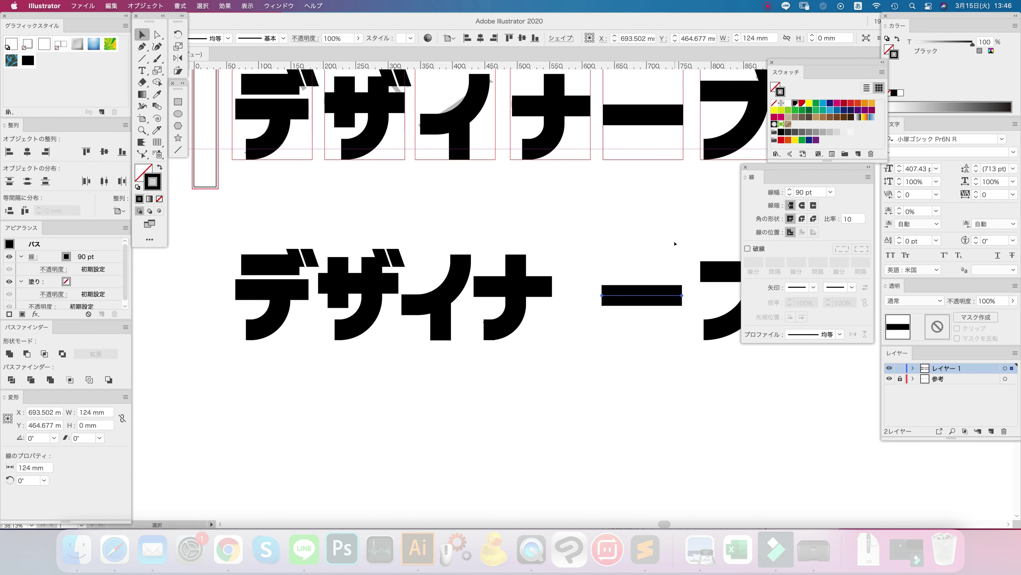
{"action": "left_click_drag", "start_coordinate": [600, 293], "coordinate": [551, 299]}
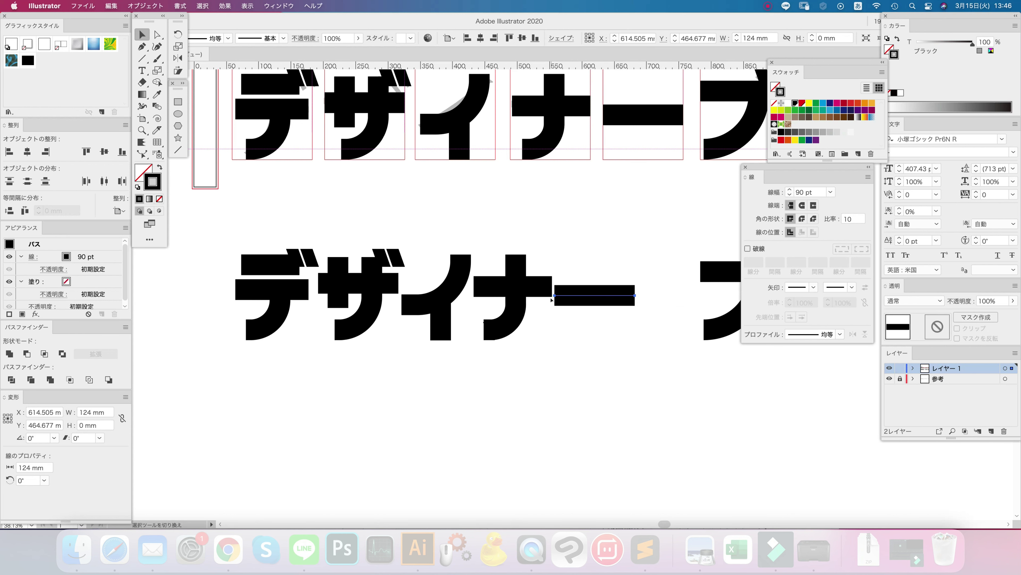
Step: Move ブ left next to ー and リ left next to ブ, fine-tuning the gaps
{"action": "scroll", "coordinate": [552, 300], "scroll_direction": "right", "scroll_amount": 5}
{"action": "left_click_drag", "start_coordinate": [428, 383], "coordinate": [424, 264]}
{"action": "left_click_drag", "start_coordinate": [517, 363], "coordinate": [658, 227]}
{"action": "left_click_drag", "start_coordinate": [580, 285], "coordinate": [513, 286]}
{"action": "key", "text": "Right"}
{"action": "key", "text": "Right"}
{"action": "key", "text": "Right"}
{"action": "key", "text": "Right"}
{"action": "key", "text": "Right"}
{"action": "key", "text": "Right"}
{"action": "key", "text": "Right"}
{"action": "key", "text": "Right"}
{"action": "key", "text": "Right"}
{"action": "key", "text": "Right"}
{"action": "key", "text": "Right"}
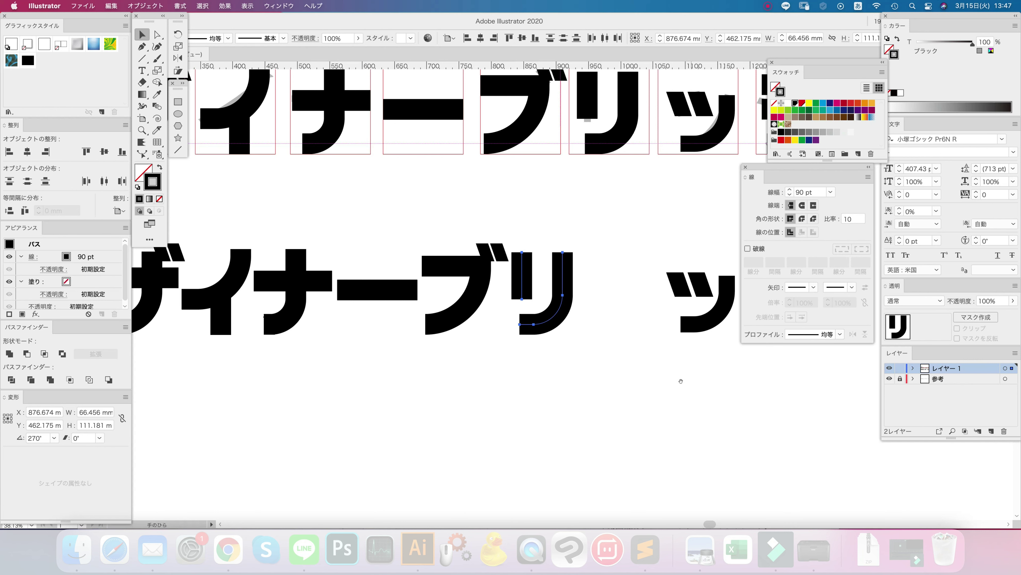
Step: Move ッ in the lower lettering left until it sits close to リ
{"action": "left_click_drag", "start_coordinate": [680, 381], "coordinate": [489, 355]}
{"action": "left_click_drag", "start_coordinate": [540, 228], "coordinate": [422, 328]}
{"action": "left_click_drag", "start_coordinate": [489, 255], "coordinate": [401, 253]}
Step: Move ジ left next to ッ and fine-tune the gap with small horizontal nudges
{"action": "left_click", "coordinate": [639, 241]}
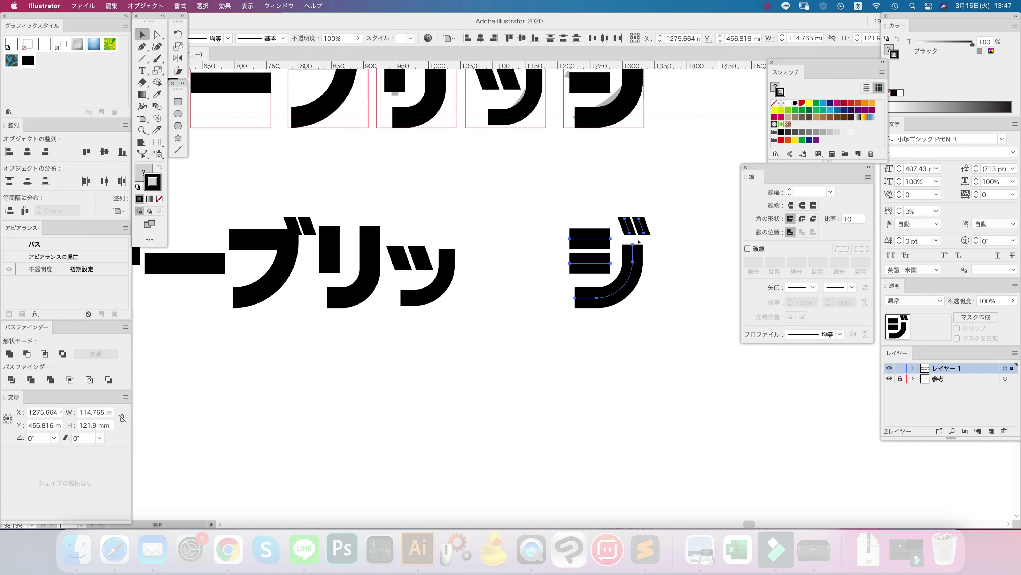
{"action": "left_click_drag", "start_coordinate": [599, 234], "coordinate": [491, 234]}
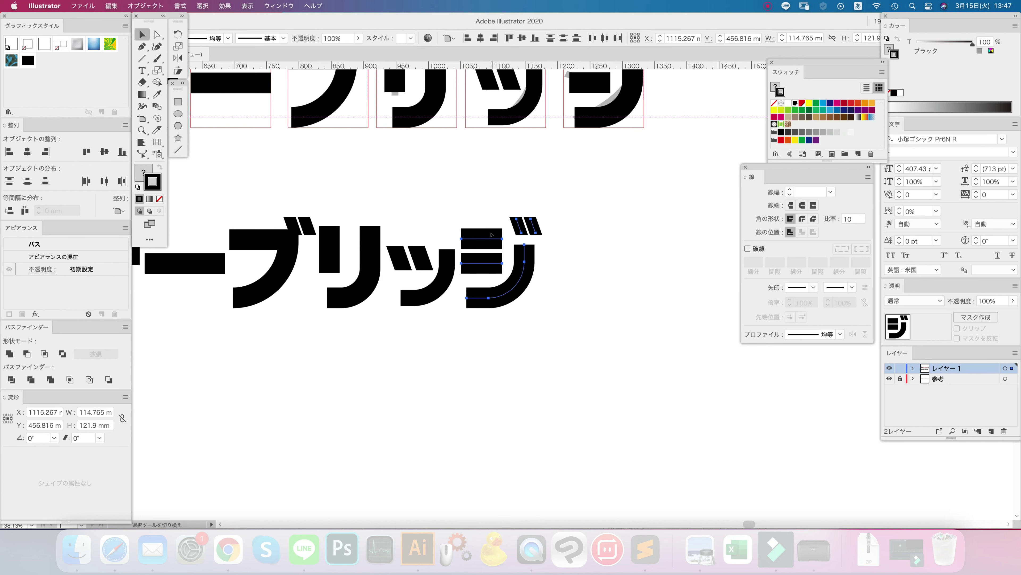
{"action": "key", "text": "Left"}
{"action": "key", "text": "Left"}
{"action": "key", "text": "Left"}
{"action": "key", "text": "Left"}
{"action": "key", "text": "Left"}
{"action": "key", "text": "Left"}
{"action": "key", "text": "Left"}
{"action": "key", "text": "Left"}
{"action": "key", "text": "Left"}
{"action": "key", "text": "Left"}
{"action": "key", "text": "Left"}
{"action": "key", "text": "Right"}
{"action": "key", "text": "Right"}
{"action": "key", "text": "Right"}
{"action": "key", "text": "Right"}
{"action": "key", "text": "Right"}
{"action": "key", "text": "Right"}
{"action": "key", "text": "Right"}
{"action": "key", "text": "Right"}
{"action": "key", "text": "Right"}
{"action": "key", "text": "Right"}
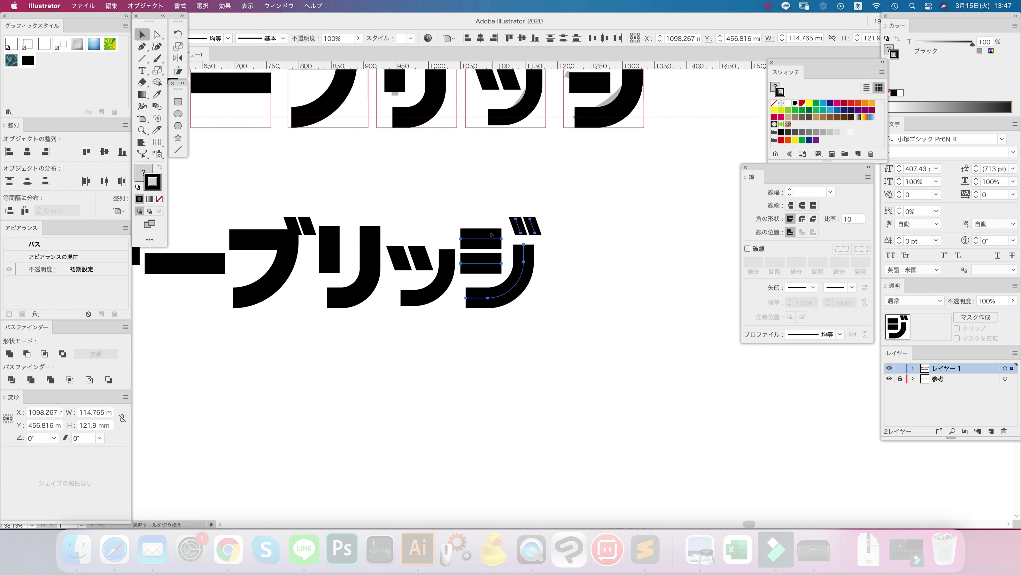
Step: Tighten the spacing of ーブリッジ by shifting its characters slightly left, moving リッジ together as a group
{"action": "left_click", "coordinate": [493, 360]}
{"action": "scroll", "coordinate": [479, 331], "scroll_direction": "down", "scroll_amount": 3}
{"action": "left_click_drag", "start_coordinate": [518, 330], "coordinate": [544, 372]}
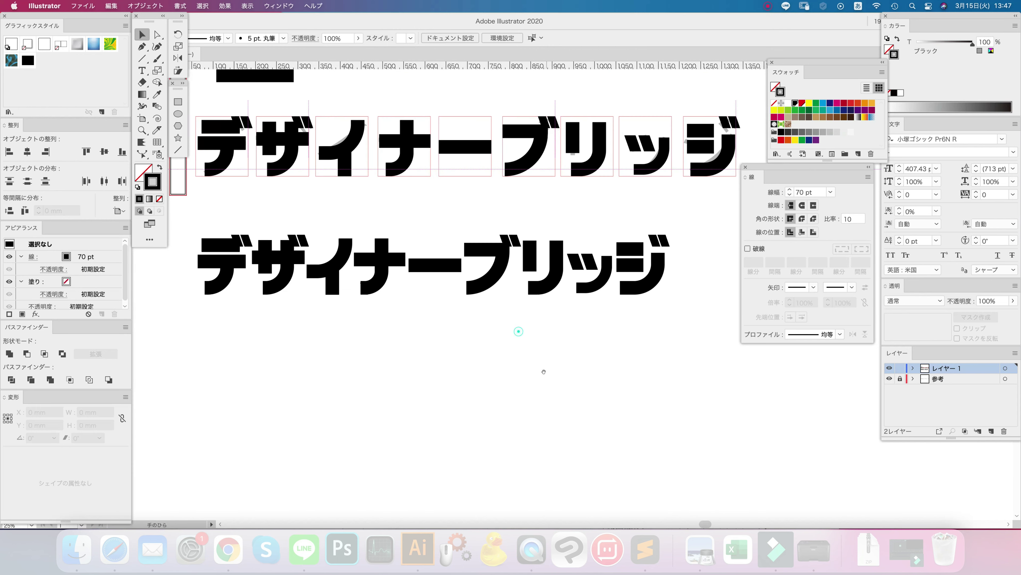
{"action": "key", "text": "super+z"}
{"action": "key", "text": "super+z"}
{"action": "key", "text": "super+z"}
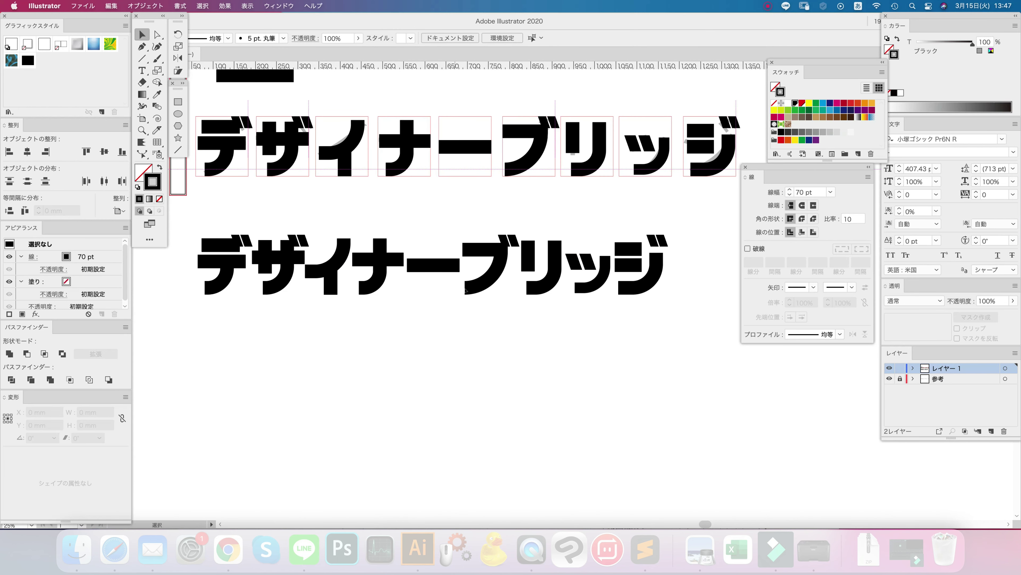
{"action": "left_click_drag", "start_coordinate": [518, 308], "coordinate": [522, 335]}
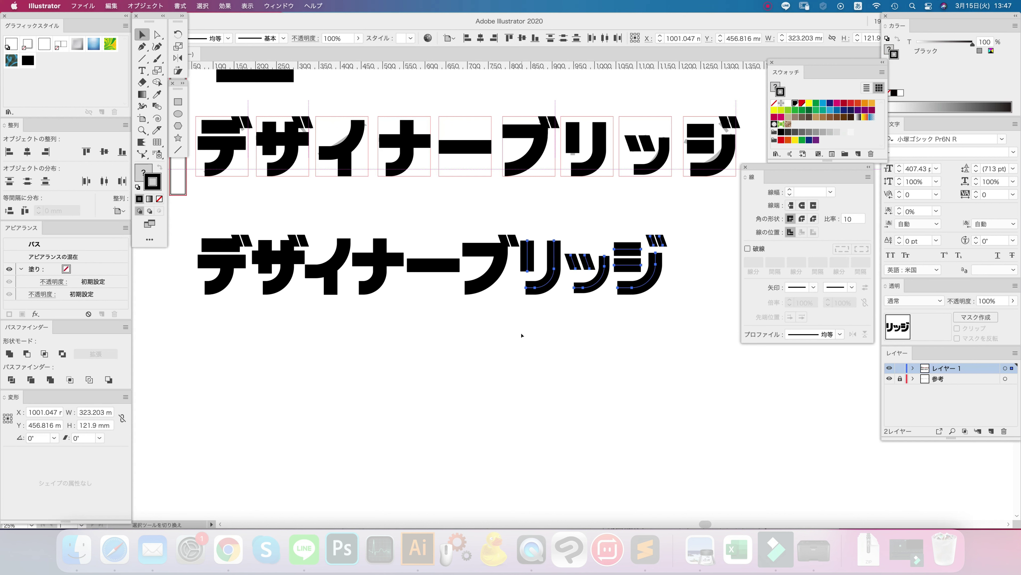
{"action": "left_click", "coordinate": [599, 222]}
Step: Set the stroke weight of ッ's two short slanted strokes to 60 pt
{"action": "left_click", "coordinate": [590, 266]}
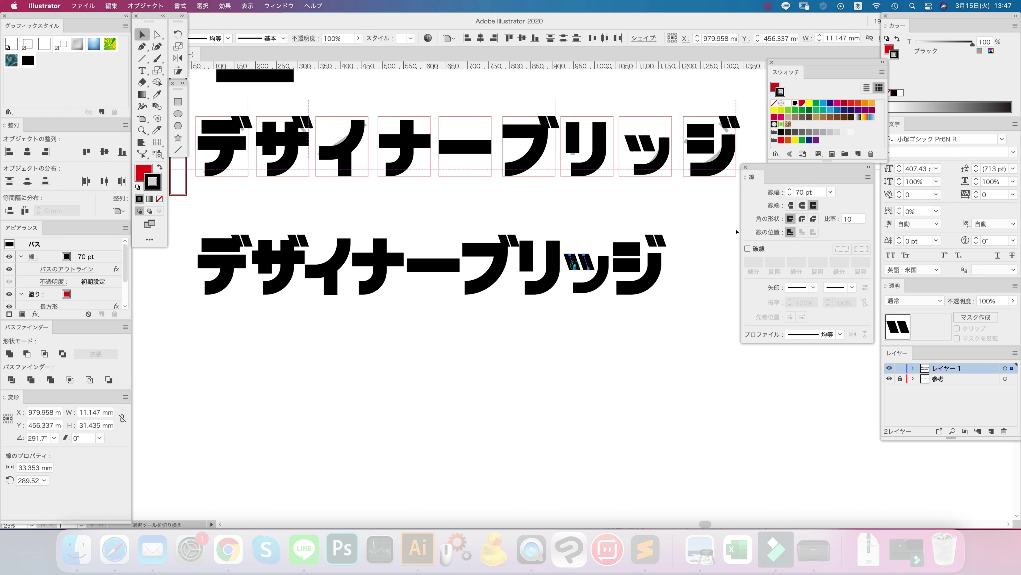
{"action": "type", "text": "60"}
{"action": "key", "text": "Return"}
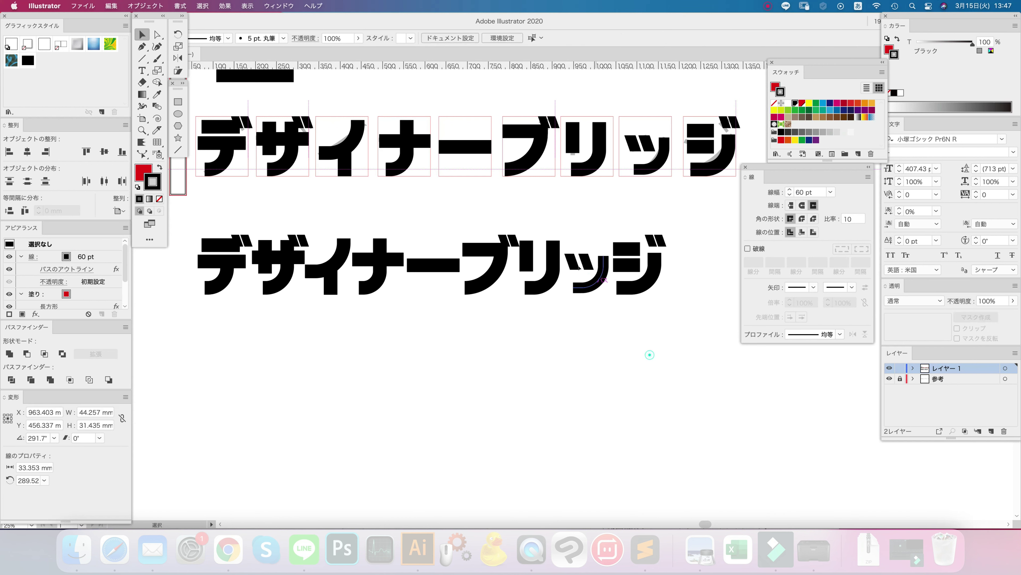
Step: Set the stroke weight of ジ's two horizontal strokes to 70 pt
{"action": "left_click_drag", "start_coordinate": [688, 335], "coordinate": [626, 272]}
{"action": "scroll", "coordinate": [569, 212], "scroll_direction": "up", "scroll_amount": 1}
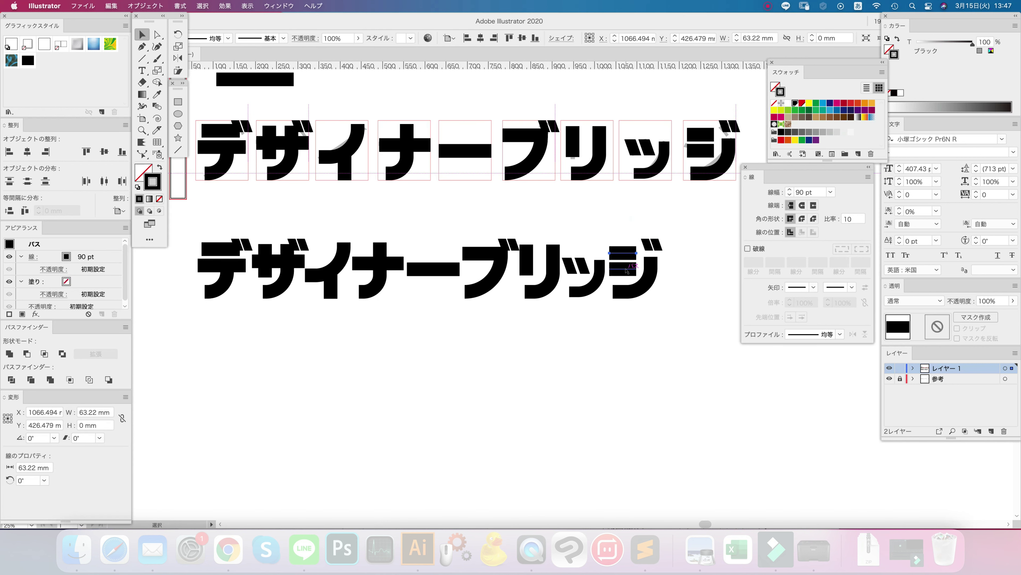
{"action": "type", "text": "70"}
{"action": "key", "text": "Return"}
{"action": "left_click", "coordinate": [685, 337]}
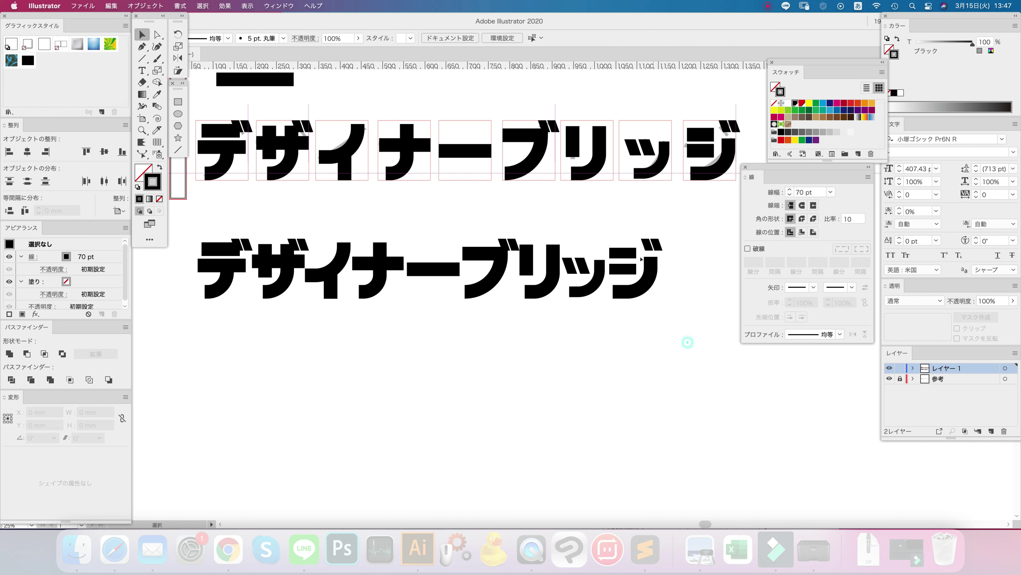
Step: Refine ジ's placement beside ッ, nudging it slightly left to even out their spacing
{"action": "left_click", "coordinate": [623, 254]}
{"action": "left_click", "coordinate": [671, 241]}
{"action": "left_click", "coordinate": [626, 270]}
{"action": "left_click", "coordinate": [575, 268]}
{"action": "left_click_drag", "start_coordinate": [690, 322], "coordinate": [570, 218]}
{"action": "key", "text": "Left"}
{"action": "key", "text": "Left"}
{"action": "key", "text": "Left"}
{"action": "key", "text": "Left"}
{"action": "left_click", "coordinate": [570, 218]}
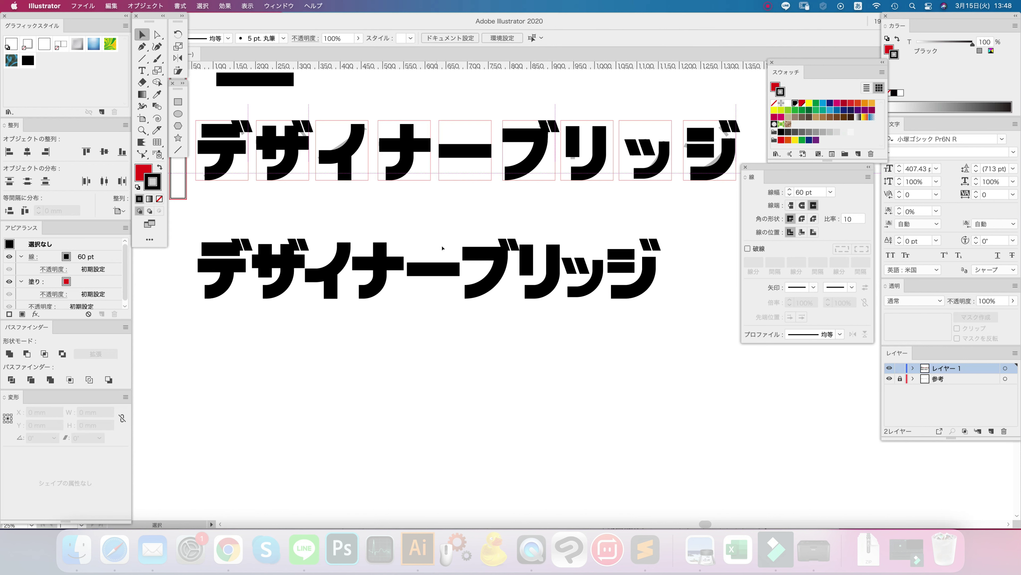
Step: Shorten the long bar ー from its right end and shift ブリッジ left to close the gap
{"action": "left_click", "coordinate": [439, 270]}
{"action": "key", "text": "a"}
{"action": "left_click", "coordinate": [451, 292]}
{"action": "mouse_move", "coordinate": [459, 270]}
{"action": "left_mouse_down"}
{"action": "mouse_move", "coordinate": [446, 269]}
{"action": "mouse_move", "coordinate": [463, 254]}
{"action": "mouse_move", "coordinate": [448, 255]}
{"action": "left_mouse_up"}
{"action": "left_click", "coordinate": [526, 341]}
{"action": "key", "text": "v"}
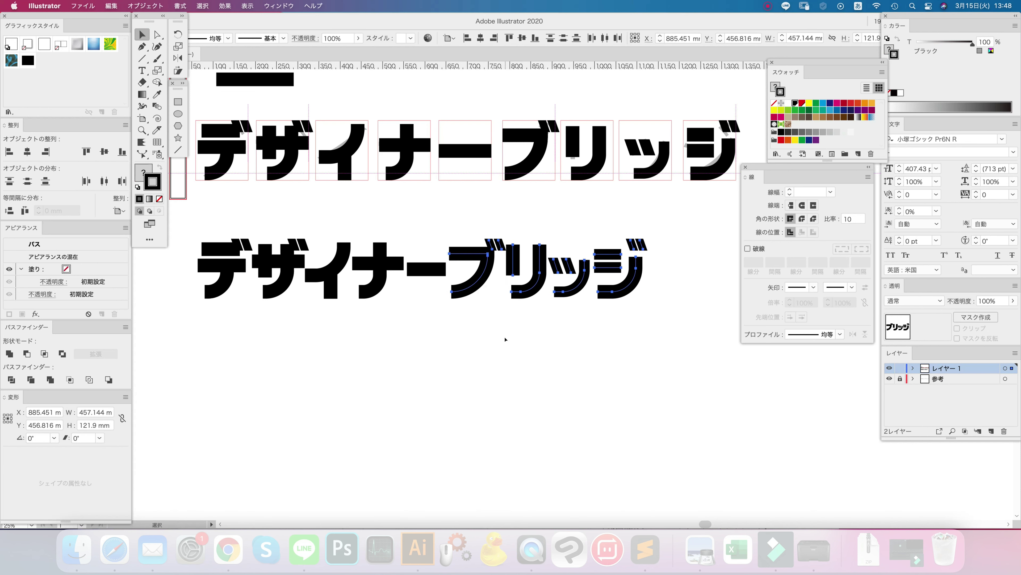
{"action": "left_click", "coordinate": [501, 341]}
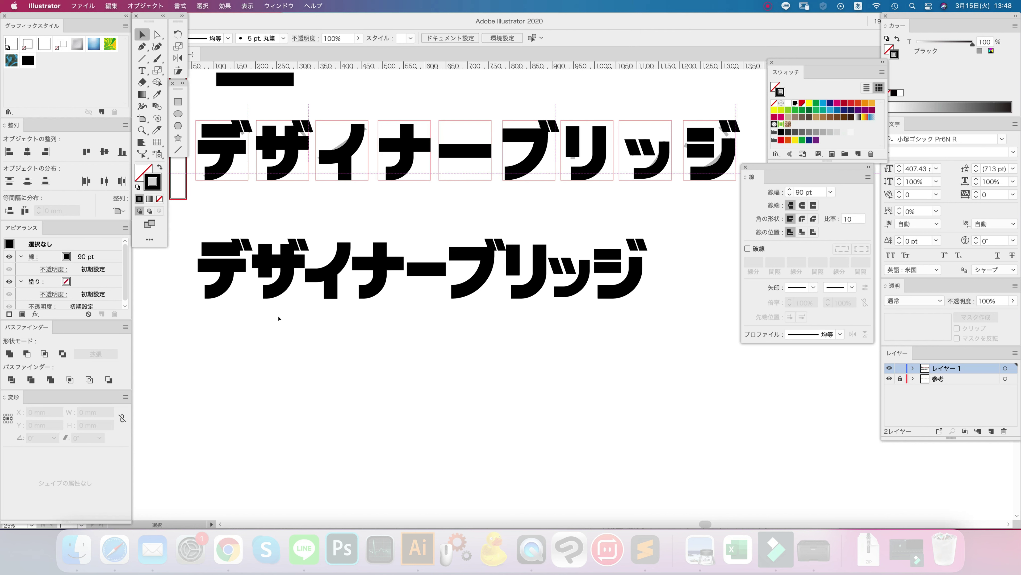
Step: Square off the curved corner of イ's sweeping stroke and raise its lower horizontal part by 5 mm
{"action": "left_click", "coordinate": [344, 303]}
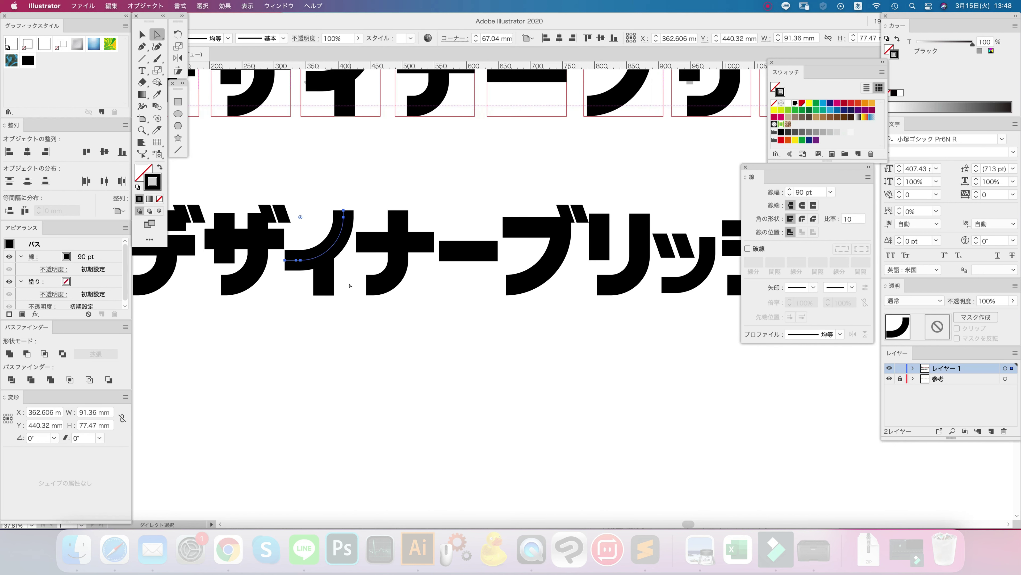
{"action": "left_click_drag", "start_coordinate": [300, 217], "coordinate": [345, 271]}
{"action": "left_click", "coordinate": [298, 260]}
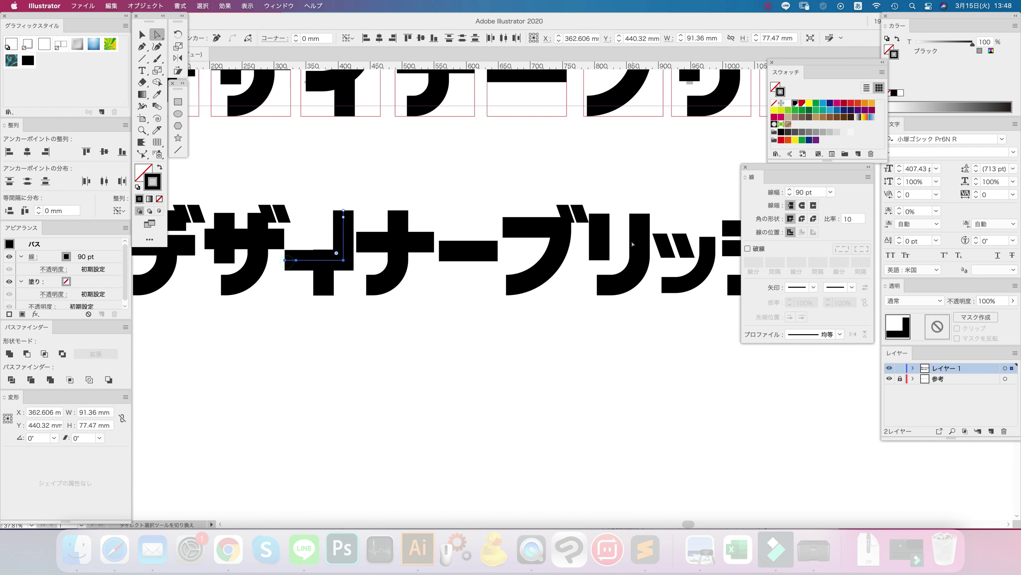
{"action": "key", "text": "Up"}
{"action": "key", "text": "Up"}
{"action": "key", "text": "Up"}
{"action": "key", "text": "Up"}
{"action": "key", "text": "Up"}
{"action": "left_click", "coordinate": [377, 331]}
Step: Round the corner of イ's raised stroke back into a wide arc
{"action": "left_click", "coordinate": [343, 257]}
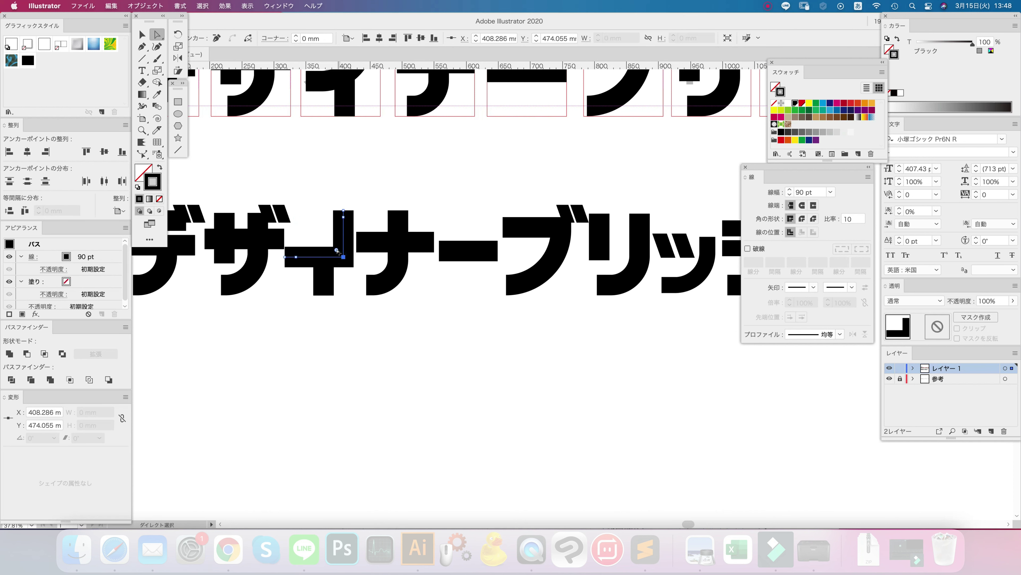
{"action": "left_click", "coordinate": [335, 182]}
{"action": "key", "text": "super+minus"}
{"action": "left_click_drag", "start_coordinate": [500, 315], "coordinate": [465, 363]}
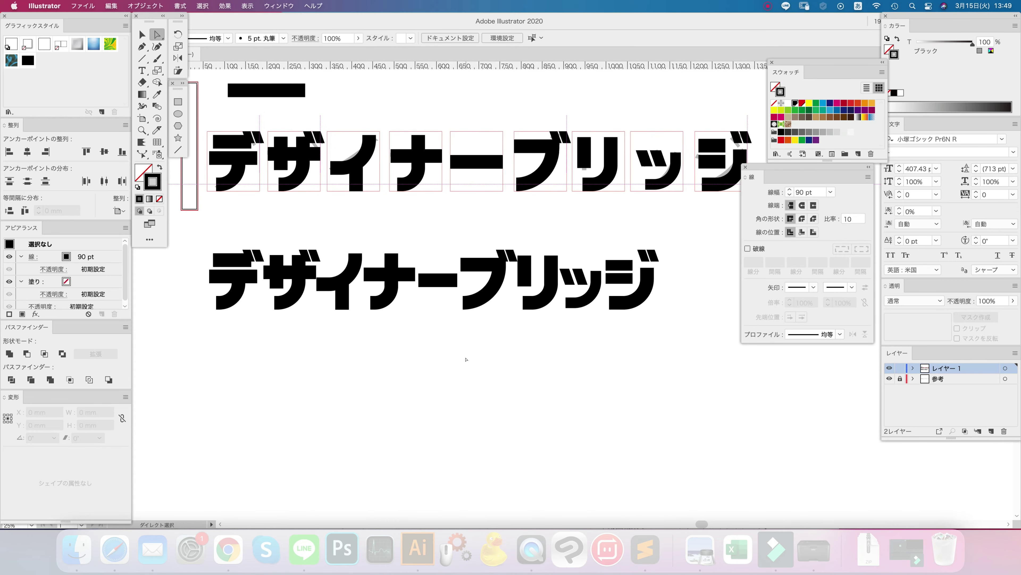
Step: Compare イ's previous and revised shapes by undoing and redoing the stroke edits
{"action": "key", "text": "super+z"}
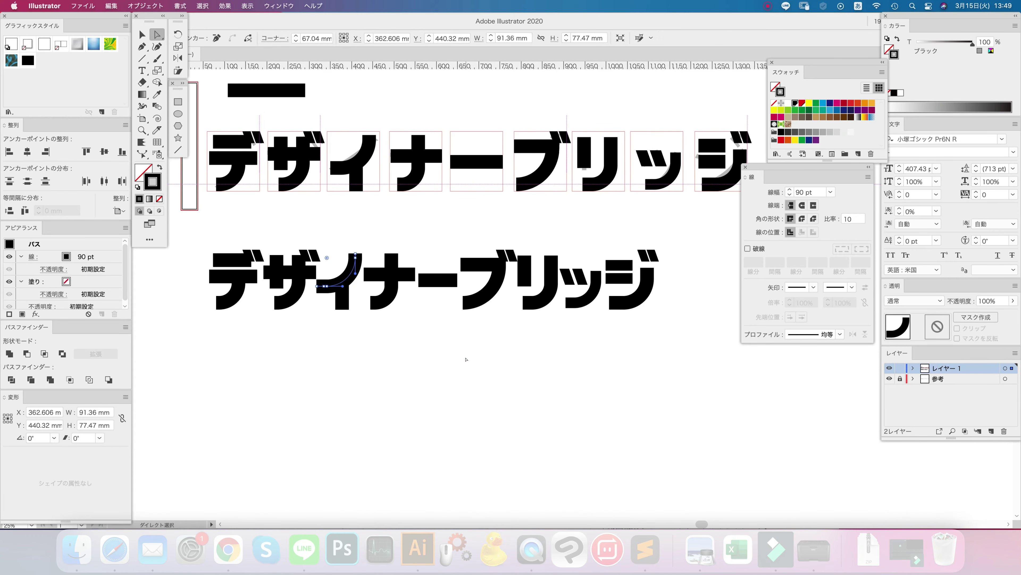
{"action": "left_click", "coordinate": [466, 359]}
{"action": "key", "text": "super+z"}
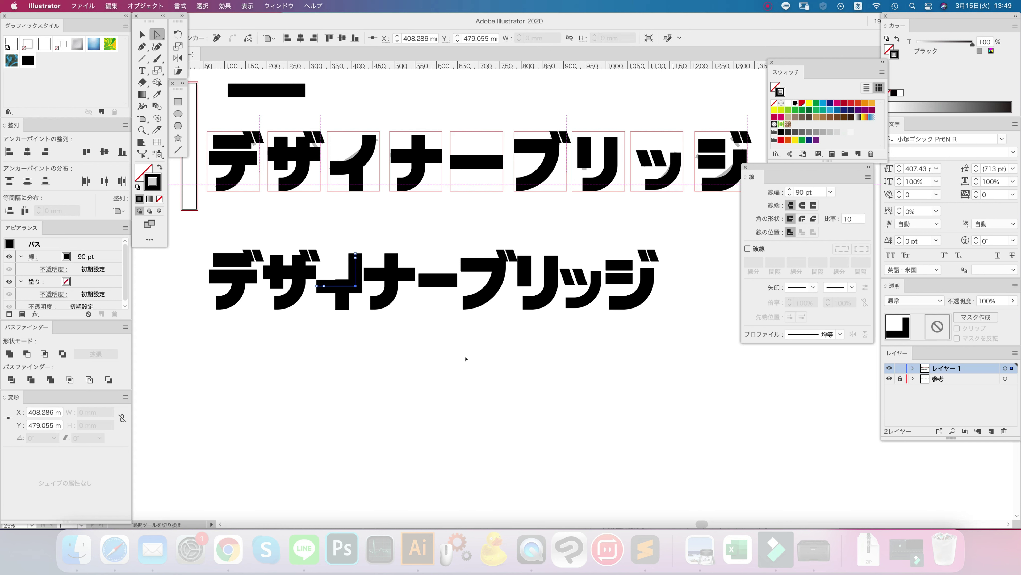
{"action": "key", "text": "super+shift+z"}
{"action": "left_click", "coordinate": [466, 359]}
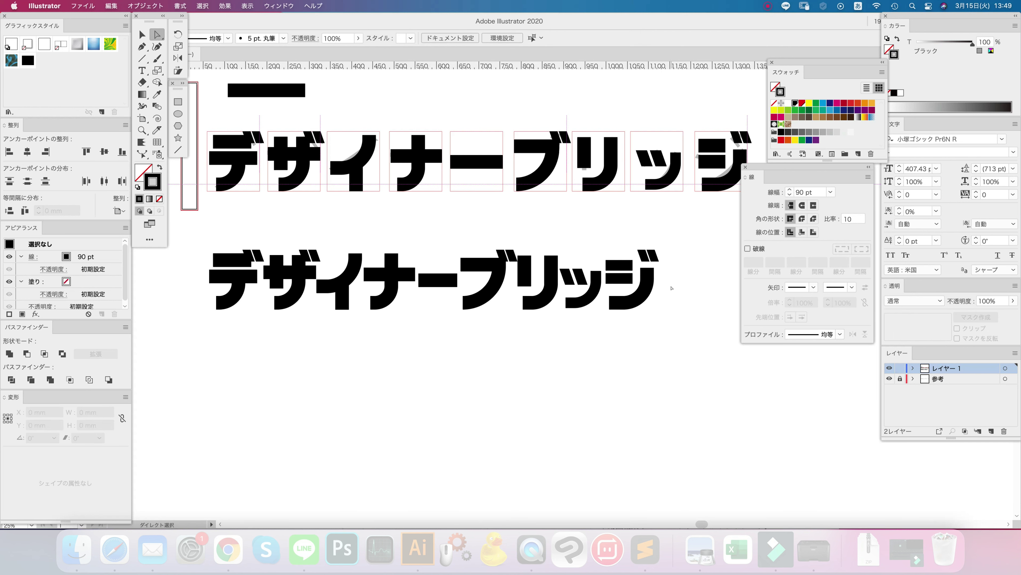
Step: Nudge ッジ slightly right to loosen the spacing after リ
{"action": "left_click", "coordinate": [525, 268]}
{"action": "left_click", "coordinate": [548, 239]}
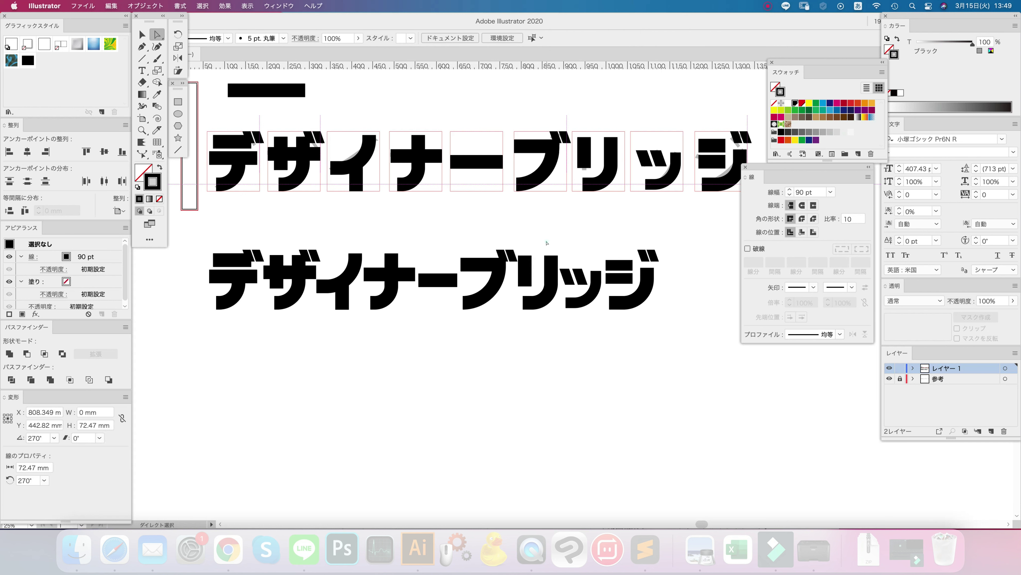
{"action": "key", "text": "v"}
{"action": "left_click_drag", "start_coordinate": [711, 368], "coordinate": [563, 266]}
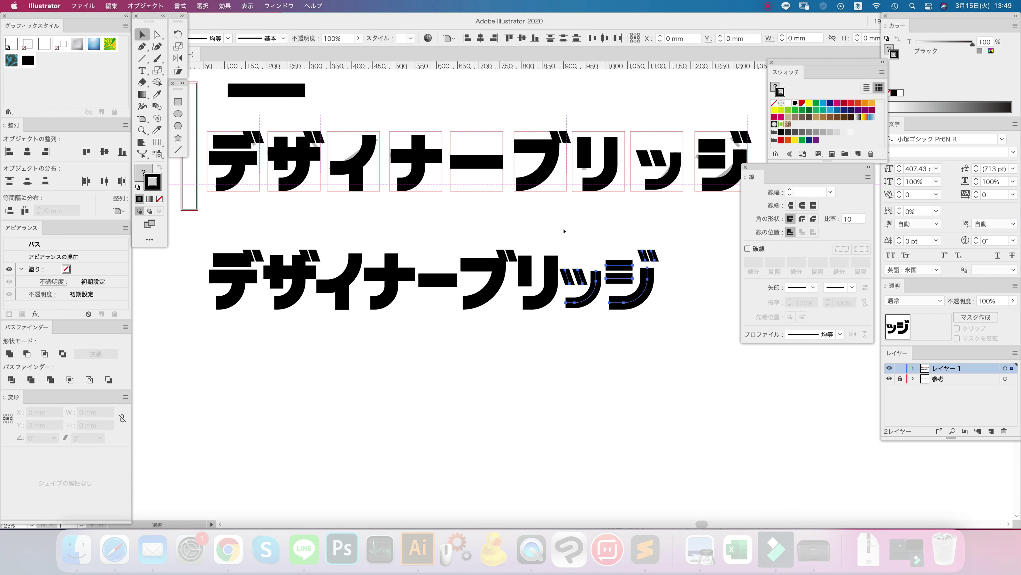
{"action": "left_click", "coordinate": [637, 394]}
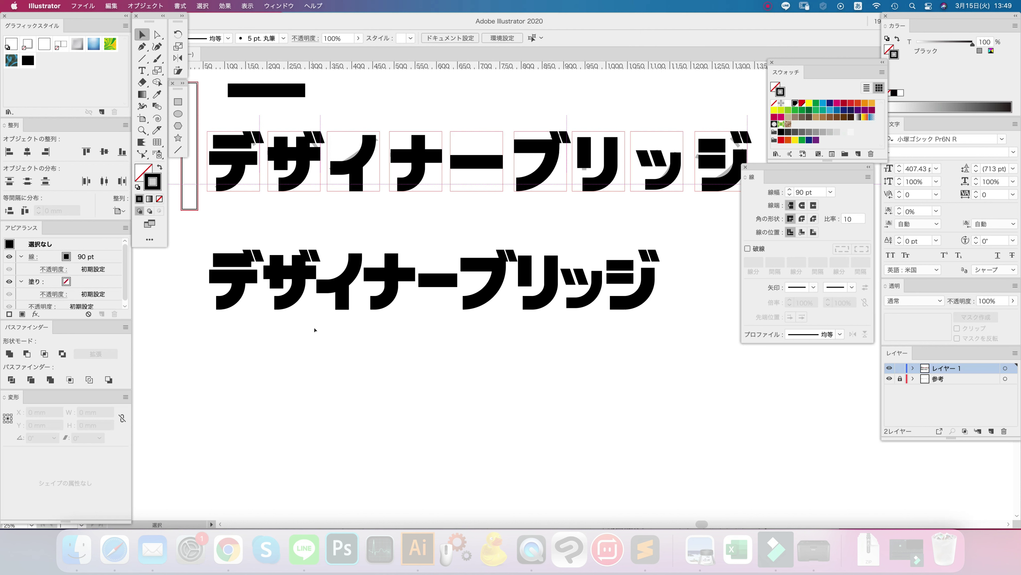
Step: Square off the curved corner of ブ's main stroke in the lower logotype
{"action": "left_click", "coordinate": [502, 266]}
{"action": "left_click", "coordinate": [506, 336]}
{"action": "key", "text": "a"}
{"action": "left_click", "coordinate": [498, 298]}
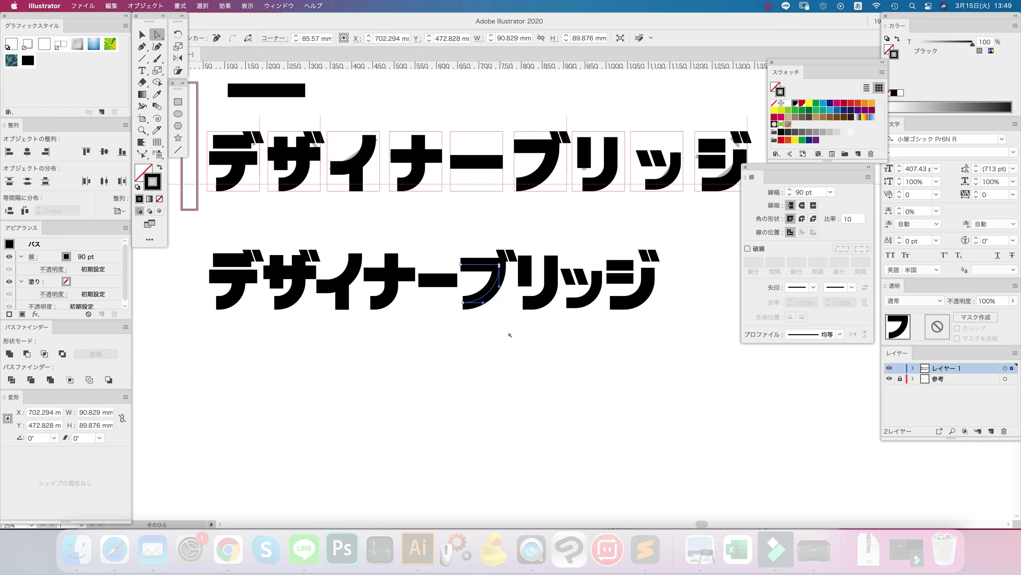
{"action": "scroll", "coordinate": [510, 335], "scroll_direction": "up", "scroll_amount": 3}
{"action": "left_click", "coordinate": [517, 306]}
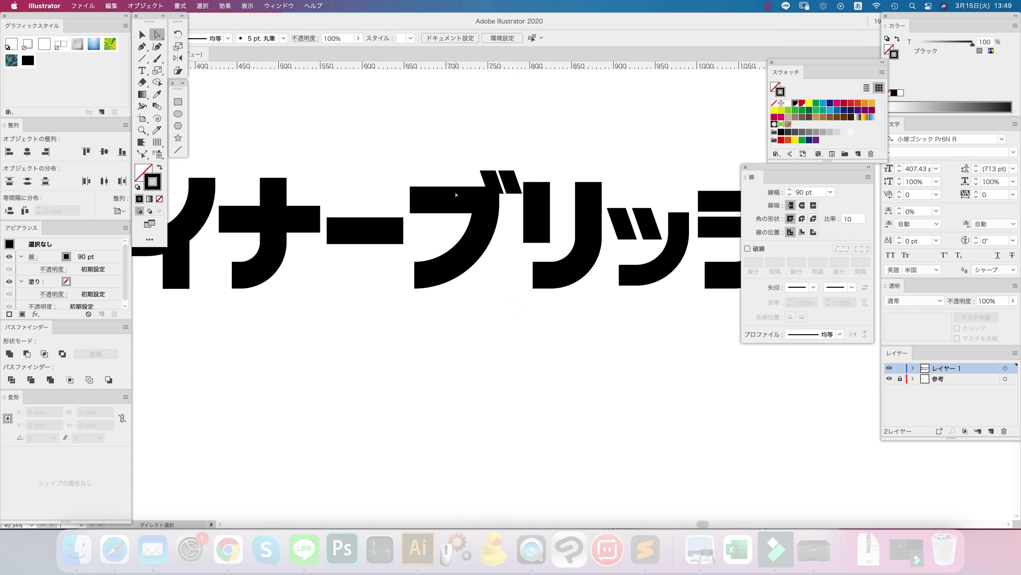
{"action": "left_click", "coordinate": [456, 195]}
{"action": "mouse_move", "coordinate": [489, 203]}
{"action": "left_mouse_down"}
{"action": "mouse_move", "coordinate": [488, 302]}
{"action": "mouse_move", "coordinate": [486, 202]}
{"action": "left_mouse_up"}
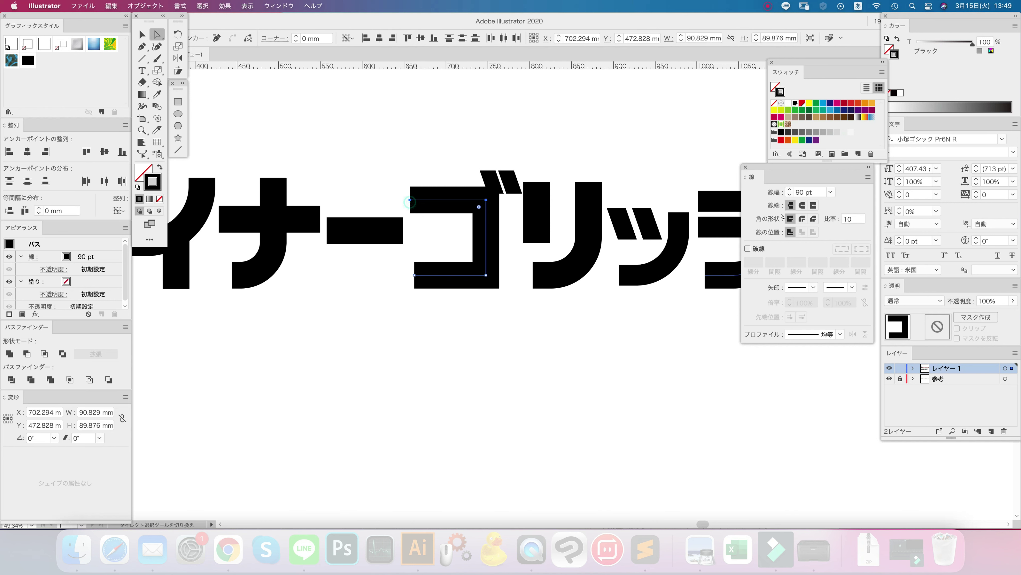
Step: Try rounding the squared corners of ブ's main stroke, view the whole wordmark, and undo the rounding
{"action": "left_click_drag", "start_coordinate": [410, 199], "coordinate": [409, 203]}
{"action": "left_click_drag", "start_coordinate": [478, 211], "coordinate": [477, 266]}
{"action": "left_click", "coordinate": [557, 333]}
{"action": "left_click", "coordinate": [527, 320], "text": "alt+super"}
{"action": "left_click", "coordinate": [527, 320], "text": "alt+super"}
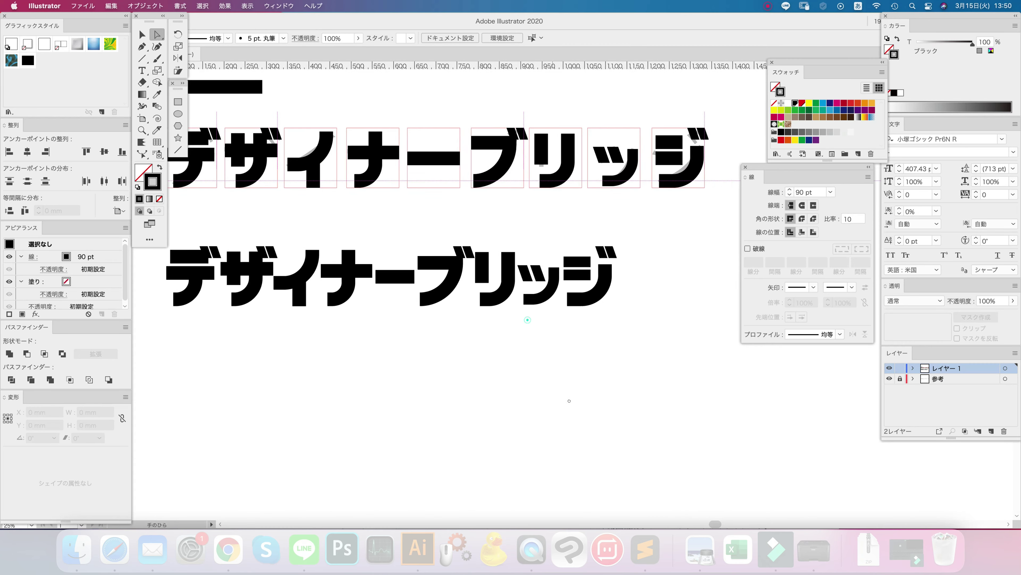
{"action": "left_click_drag", "start_coordinate": [532, 386], "coordinate": [558, 401]}
{"action": "key", "text": "super+z"}
Step: Round only the lower corner of ブ's main stroke into a wide arc, keeping the upper corner square
{"action": "scroll", "coordinate": [499, 333], "scroll_direction": "up", "scroll_amount": 2}
{"action": "key", "text": "plus"}
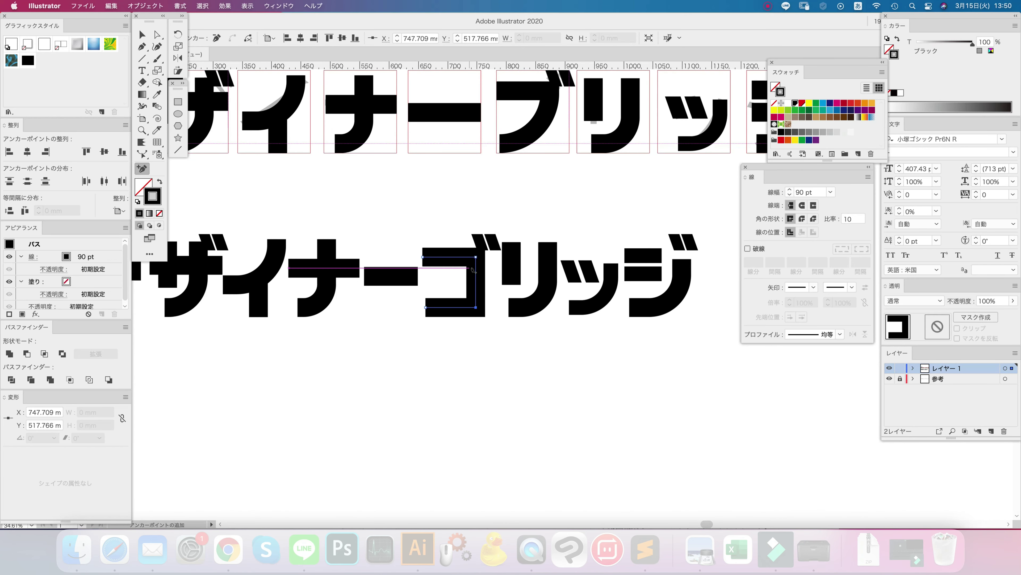
{"action": "key", "text": "a"}
{"action": "left_click", "coordinate": [476, 307]}
{"action": "left_click_drag", "start_coordinate": [467, 299], "coordinate": [313, 229]}
{"action": "left_click", "coordinate": [557, 338]}
{"action": "left_click", "coordinate": [558, 338], "text": "alt+super"}
{"action": "left_click", "coordinate": [553, 358], "text": "alt+super"}
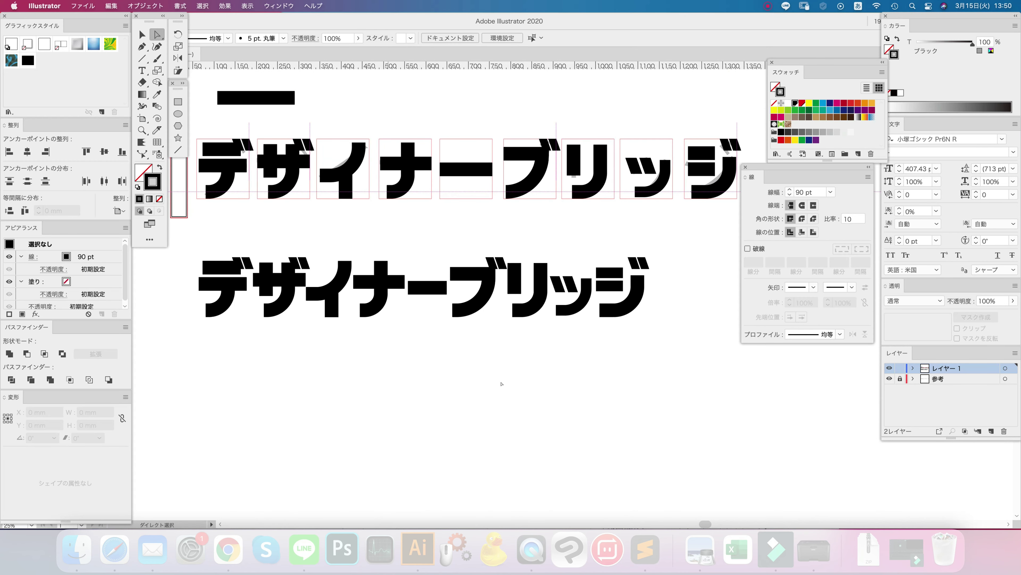
Step: Nudge リッジ slightly left to tighten the spacing after ブ
{"action": "left_click", "coordinate": [150, 39]}
{"action": "left_click", "coordinate": [513, 254]}
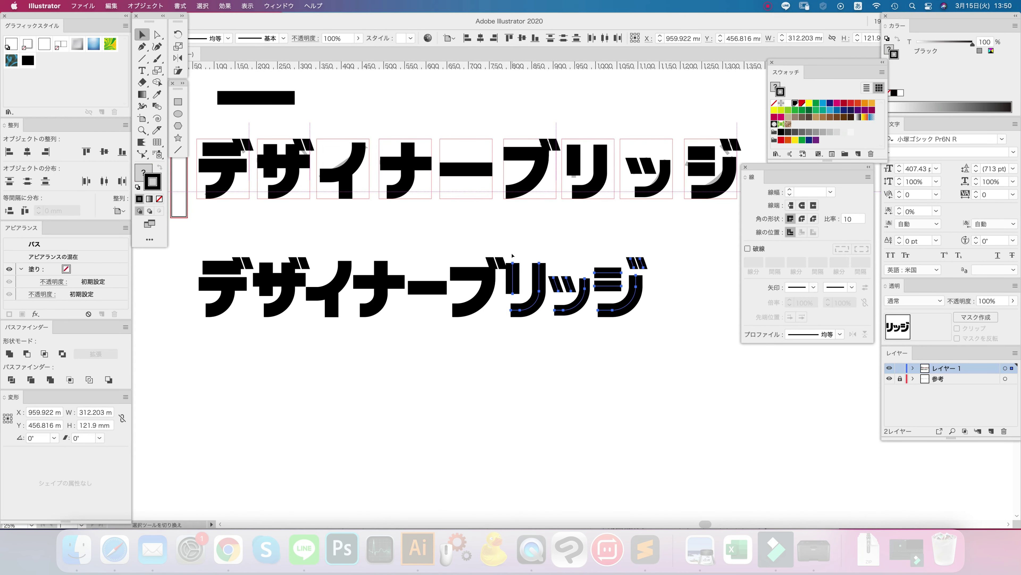
{"action": "left_click", "coordinate": [513, 277]}
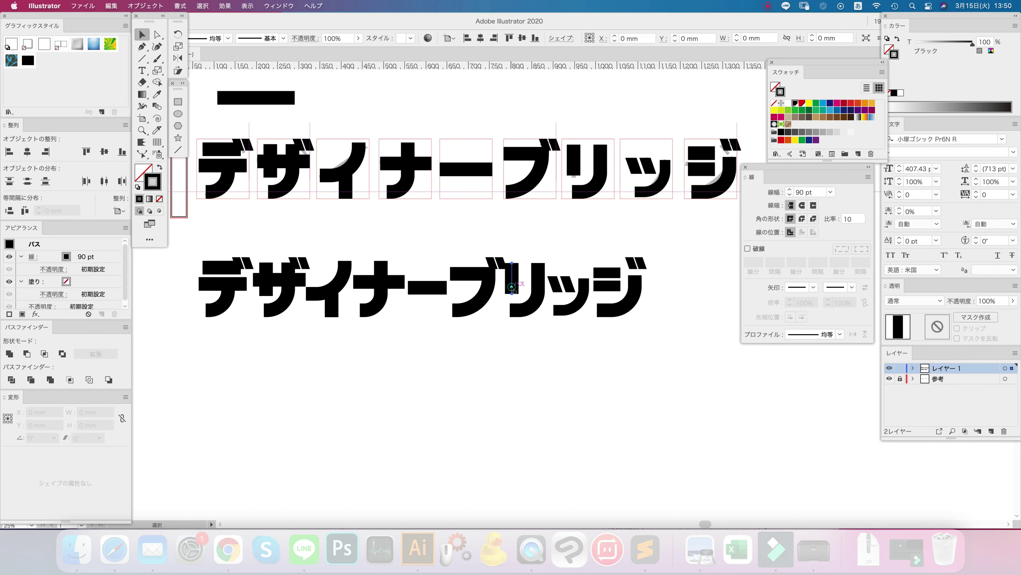
{"action": "left_click_drag", "start_coordinate": [710, 363], "coordinate": [509, 233]}
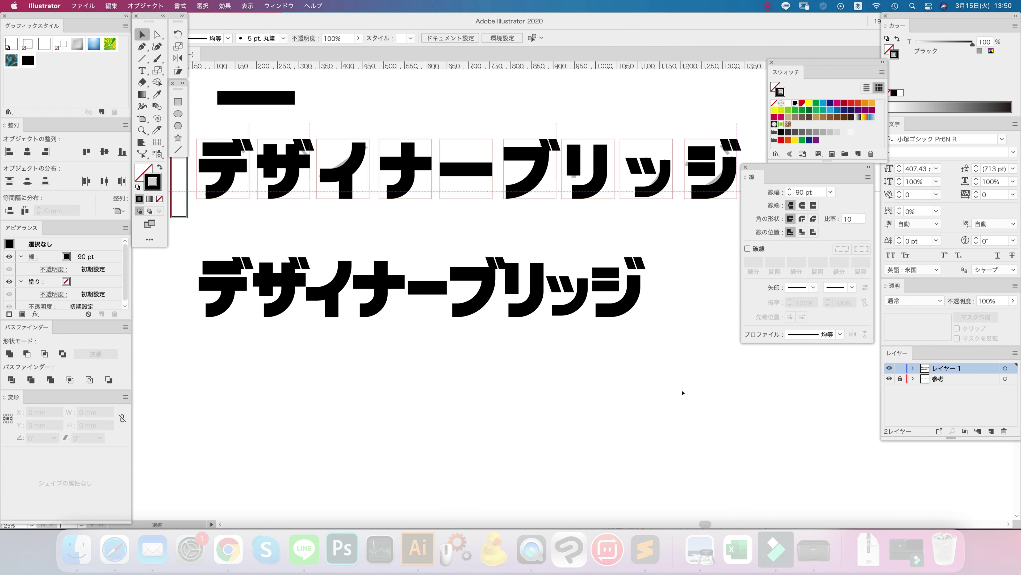
Step: Nudge ブ's two dakuten marks slightly left, closer to its main stroke
{"action": "mouse_move", "coordinate": [686, 394]}
{"action": "left_mouse_down"}
{"action": "mouse_move", "coordinate": [508, 246]}
{"action": "mouse_move", "coordinate": [505, 262]}
{"action": "left_mouse_up"}
{"action": "key", "text": "shift+Left"}
{"action": "key", "text": "shift+Left"}
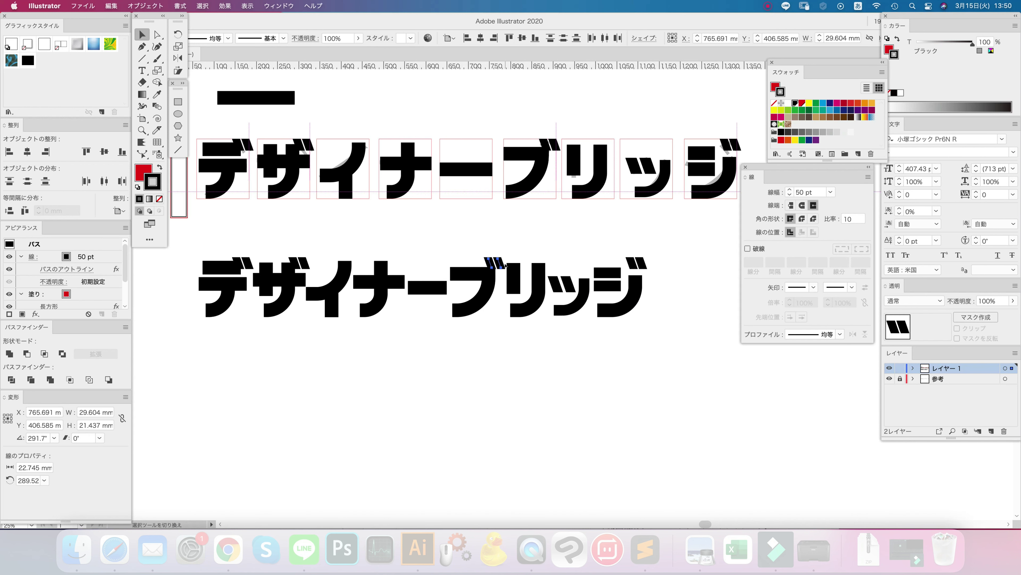
{"action": "left_click", "coordinate": [666, 372]}
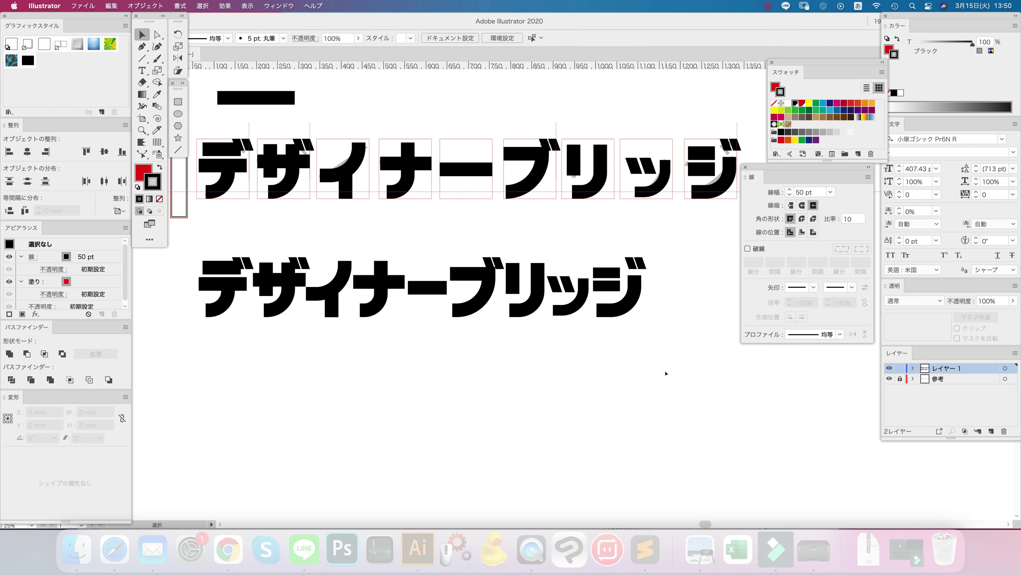
Step: Shift リッジ slightly left to close the gap after ブ, and nudge ジ's dakuten marks left toward its body
{"action": "left_click_drag", "start_coordinate": [666, 373], "coordinate": [513, 244]}
{"action": "left_click", "coordinate": [563, 229]}
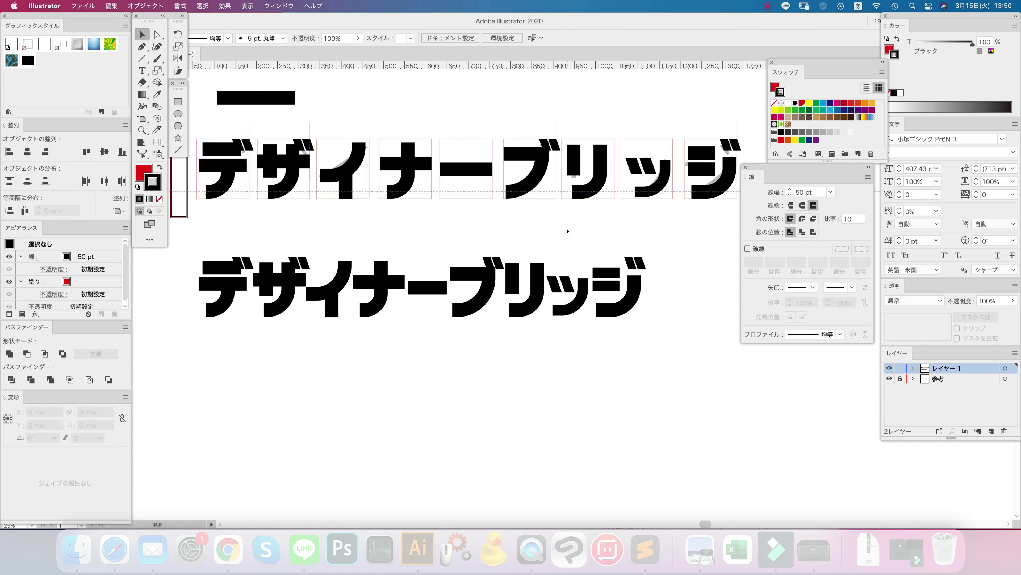
{"action": "left_click_drag", "start_coordinate": [685, 278], "coordinate": [630, 240]}
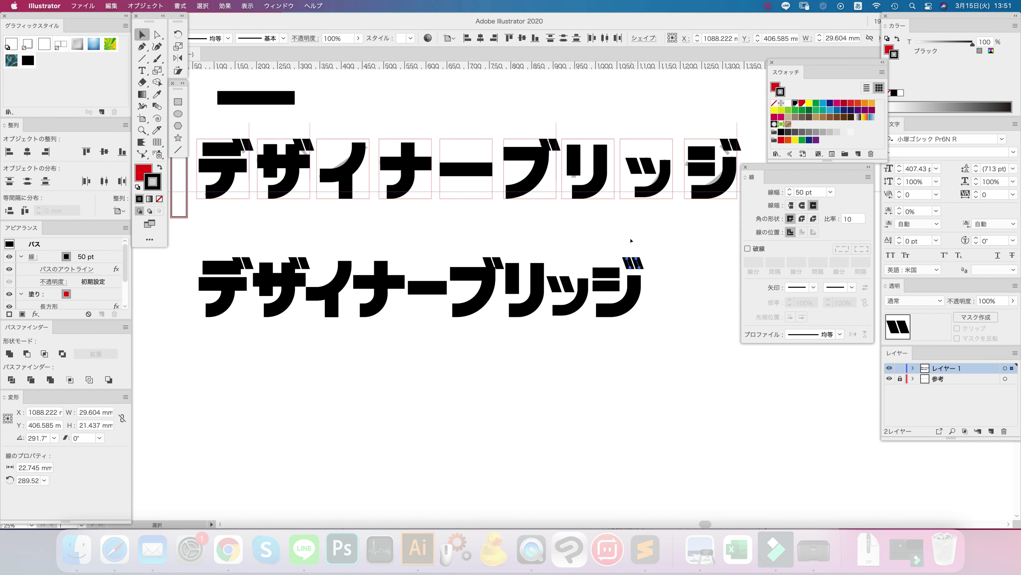
{"action": "left_click", "coordinate": [631, 240]}
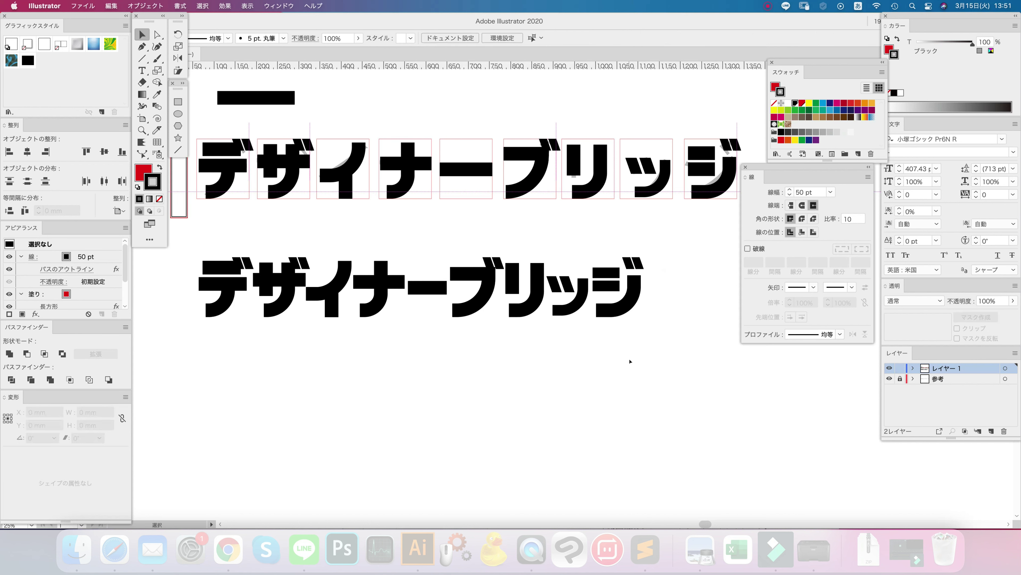
Step: Add the text 完成 and place it in the empty space below the lower logotype
{"action": "left_click", "coordinate": [141, 70]}
{"action": "left_click", "coordinate": [322, 362]}
{"action": "type", "text": "kansei"}
{"action": "key", "text": "Return"}
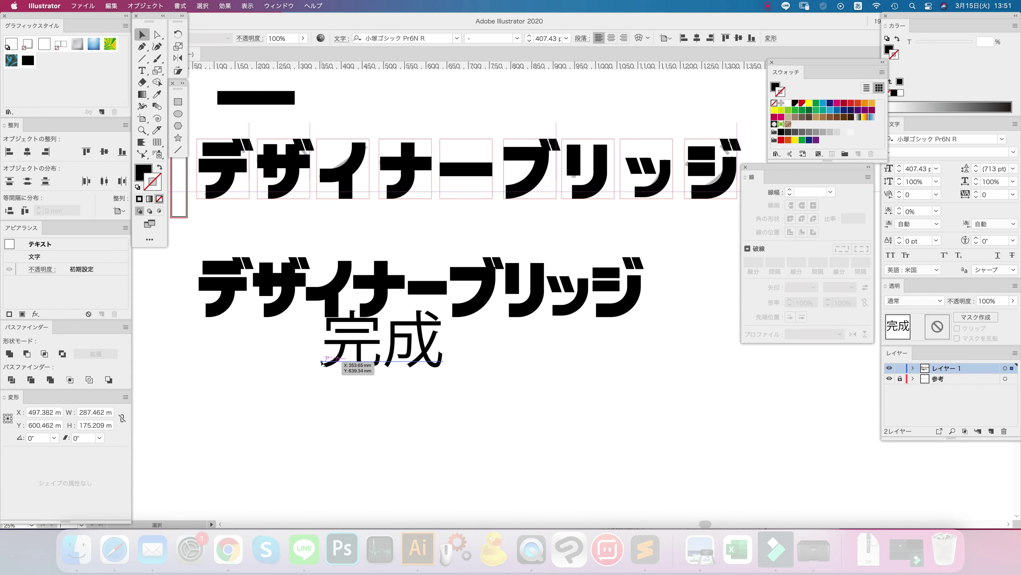
{"action": "left_click_drag", "start_coordinate": [321, 362], "coordinate": [364, 401]}
{"action": "left_click", "coordinate": [541, 389]}
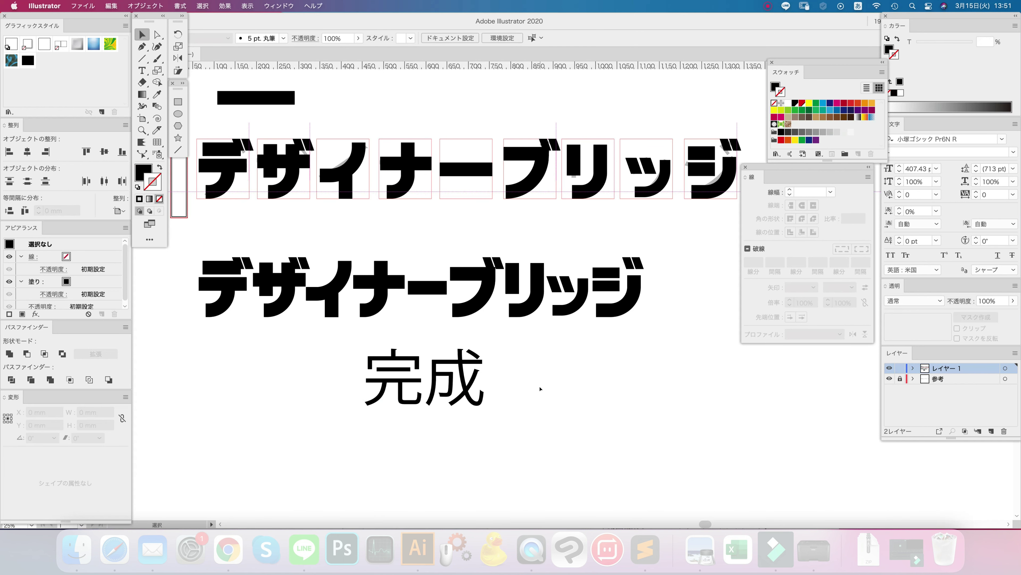